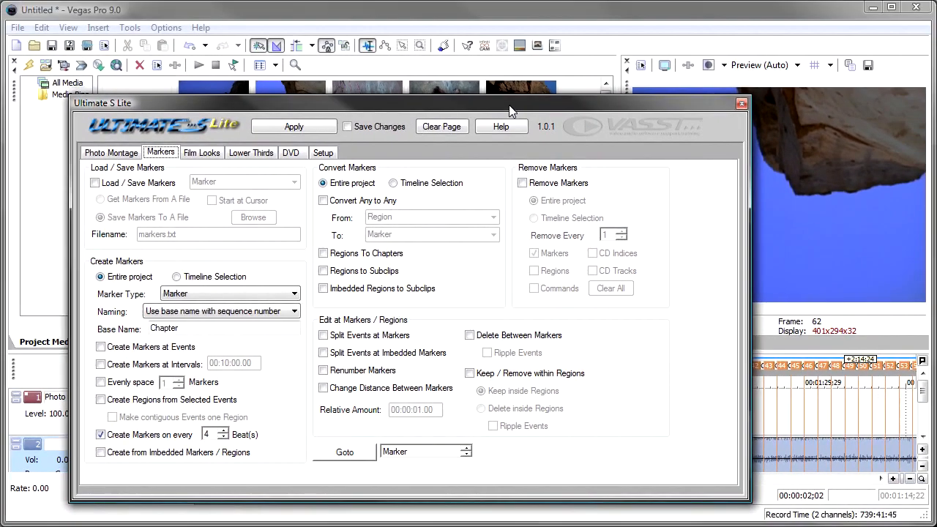
Dock the floating Ultimate S Lite window alongside the Project Media, Explorer and Transitions windows.
left_click_drag(371, 107, 298, 68)
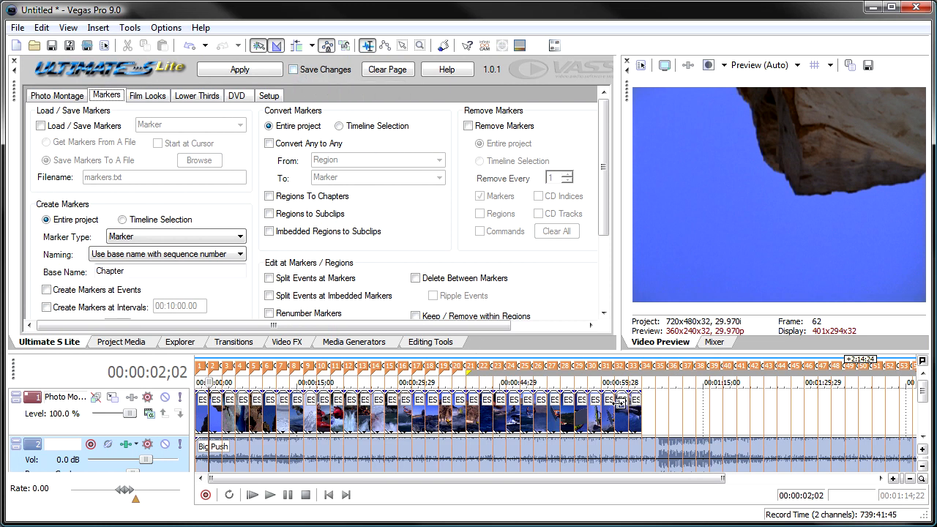
scroll(537, 400, "down", 4)
scroll(536, 399, "up", 4)
Save the project's markers to a file named markets.txt on the Desktop.
left_click(53, 126)
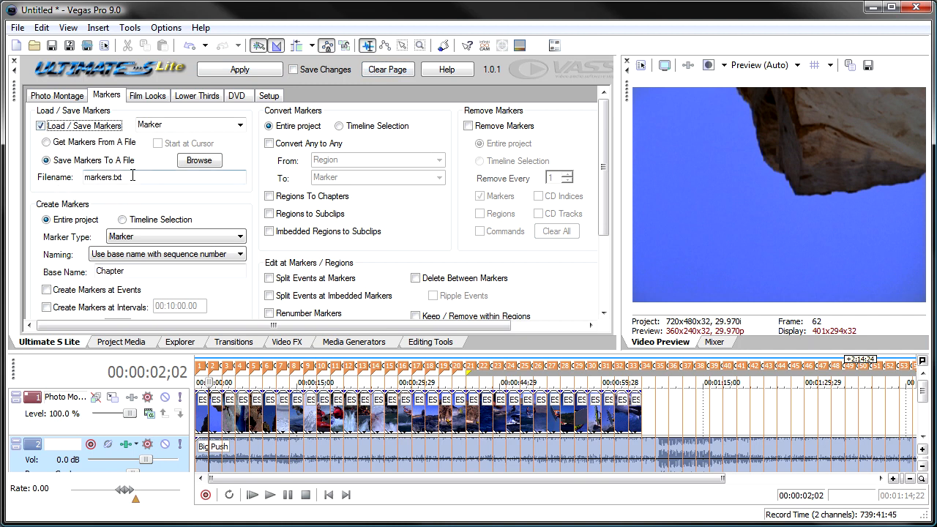
left_click(199, 161)
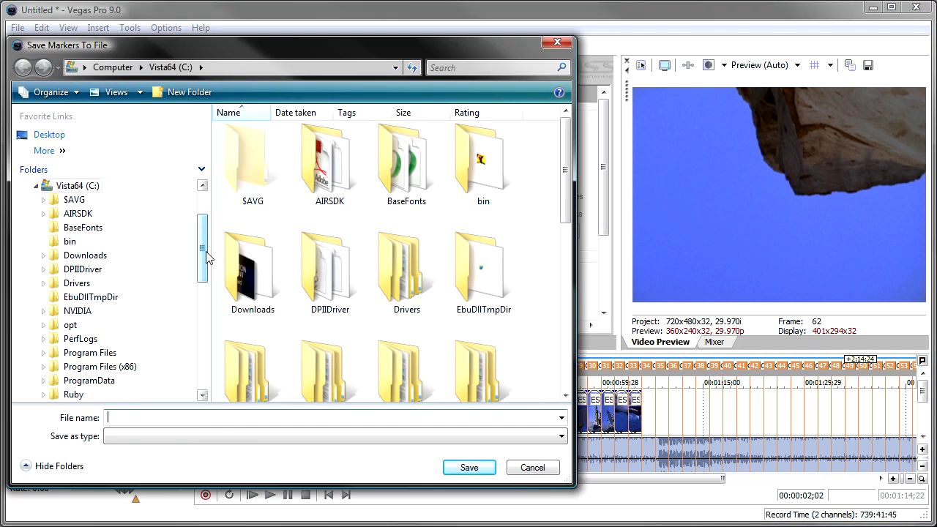
mouse_move(202, 247)
left_mouse_down()
mouse_move(199, 288)
mouse_move(199, 253)
left_mouse_up()
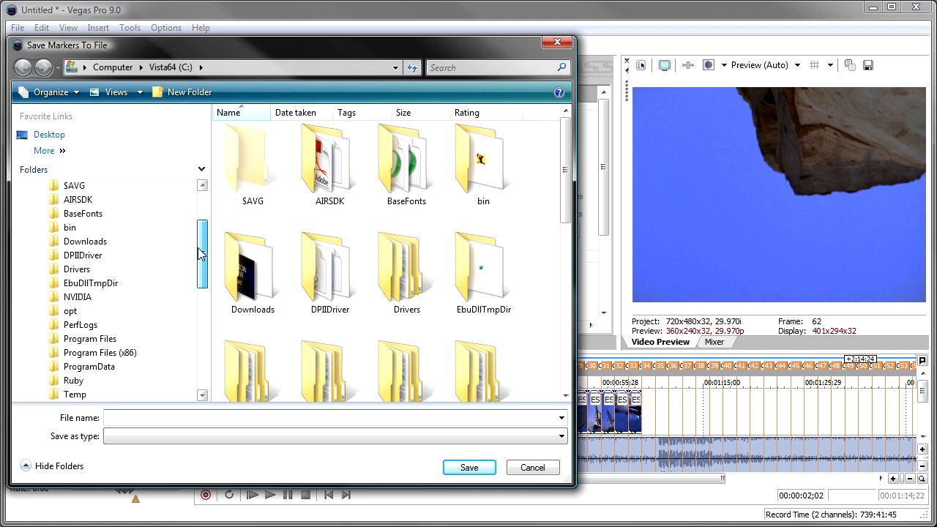
left_click_drag(199, 253, 201, 248)
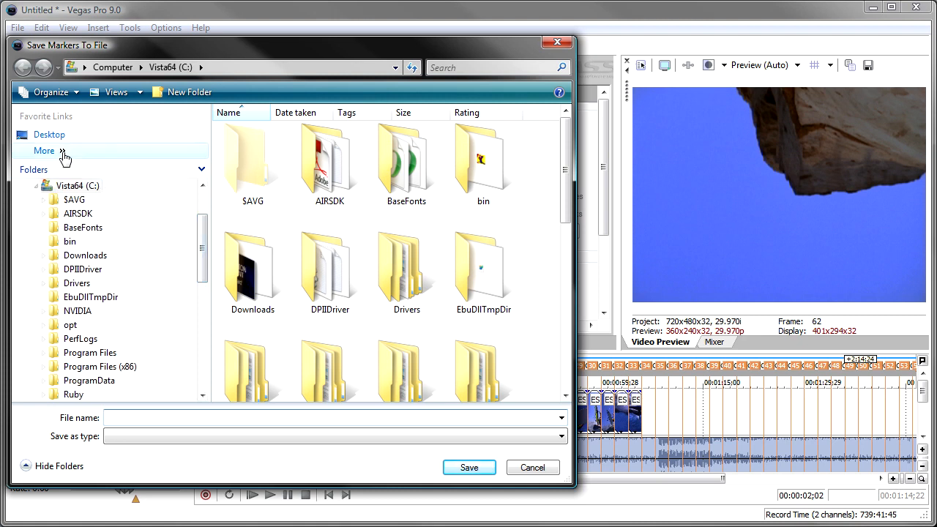
left_click(42, 139)
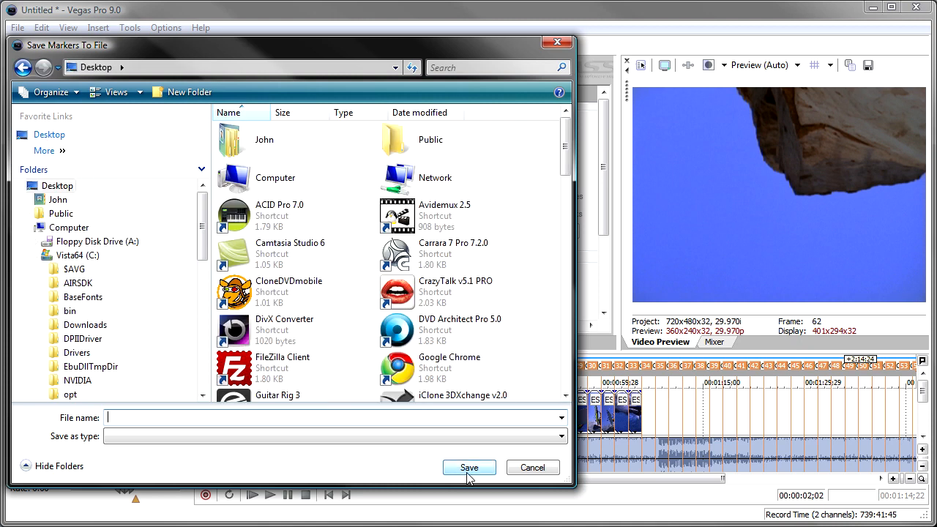
type("markets.txt")
key("Return")
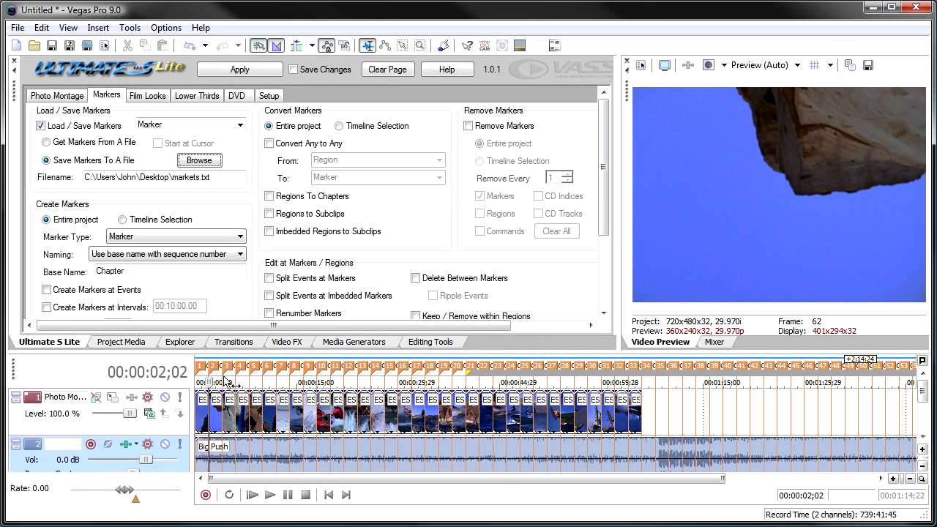
left_click(249, 73)
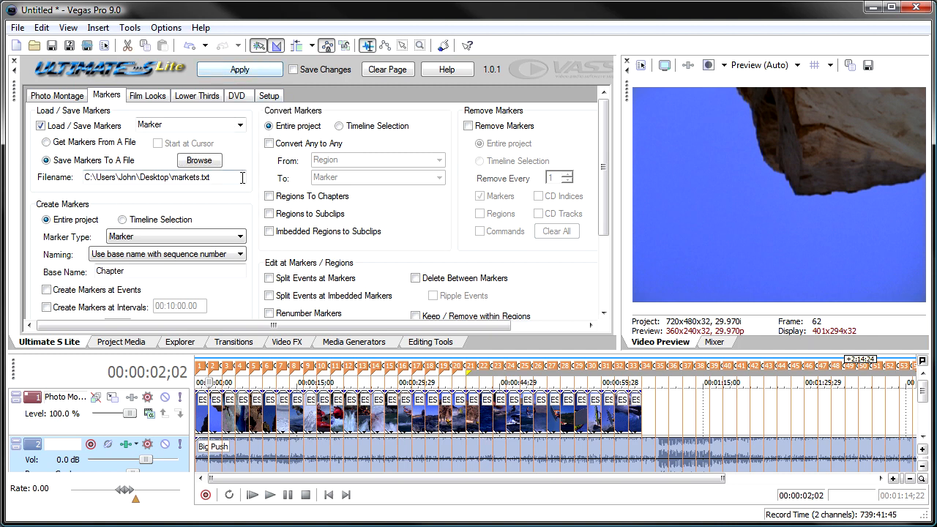
Remove every marker from the entire project, limiting the removal to the Markers type with marker saving turned off.
left_click(482, 129)
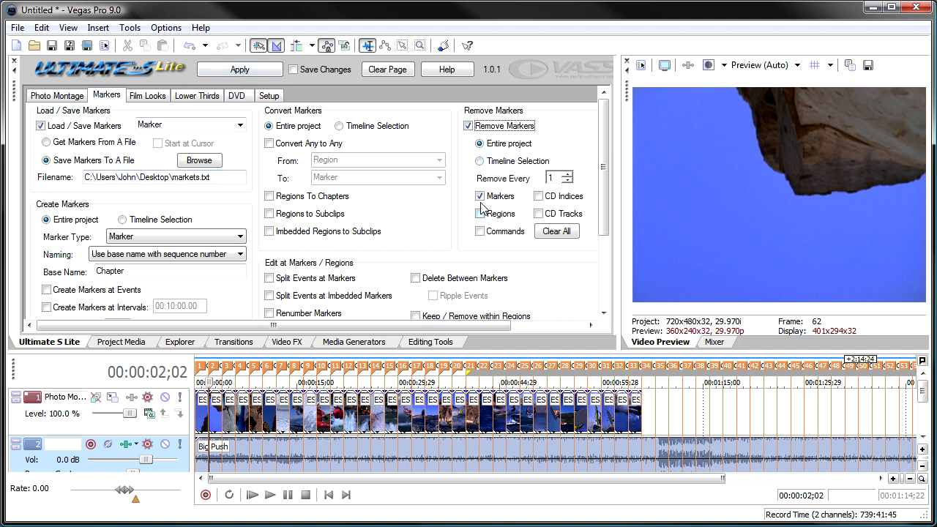
left_click(555, 233)
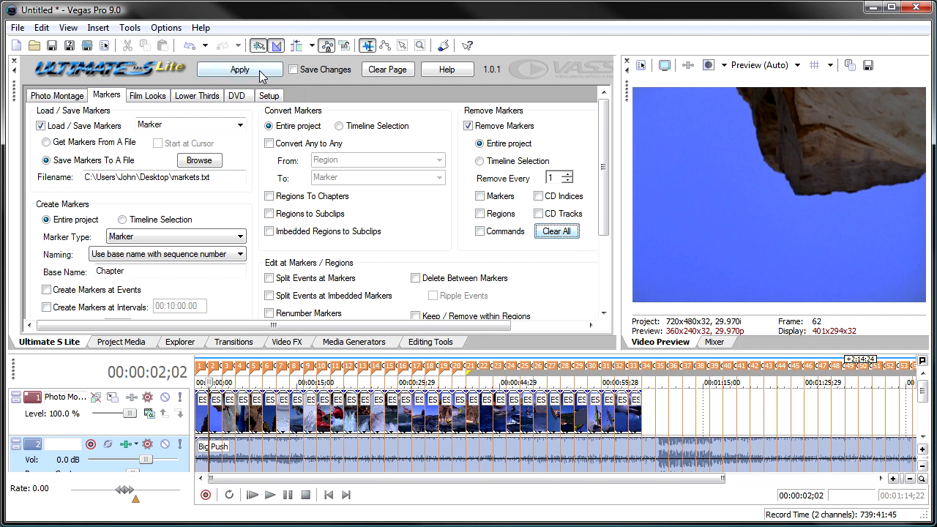
left_click(64, 127)
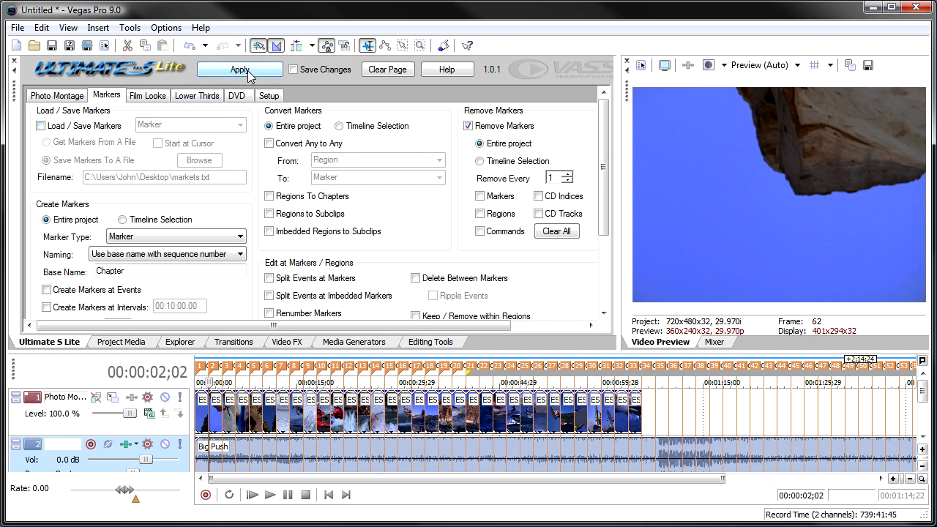
left_click(500, 197)
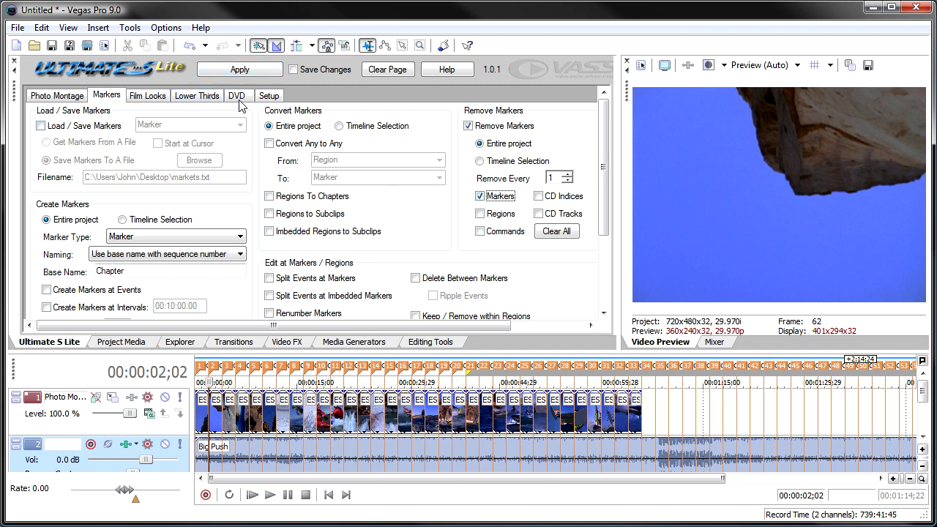
left_click(227, 72)
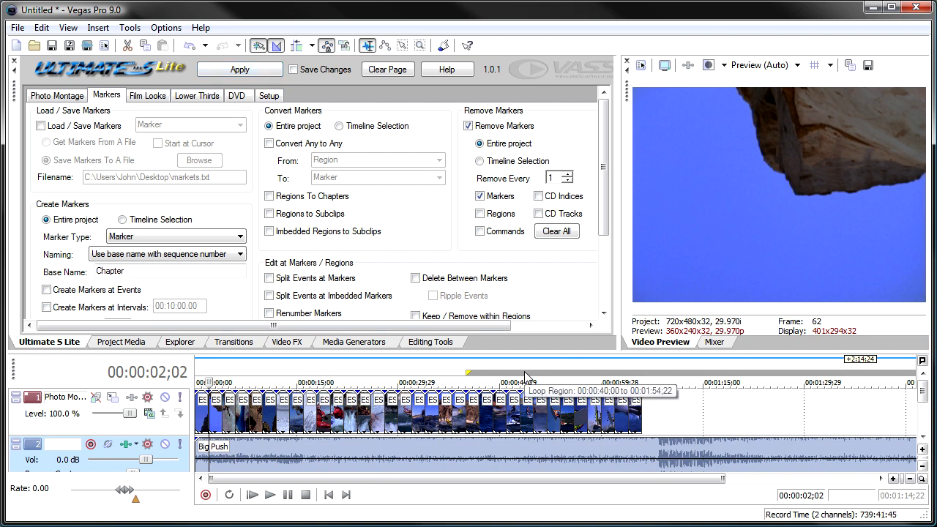
Turn off marker removal and load the markers from the saved markets.txt file.
left_click(471, 126)
left_click(57, 126)
left_click(64, 143)
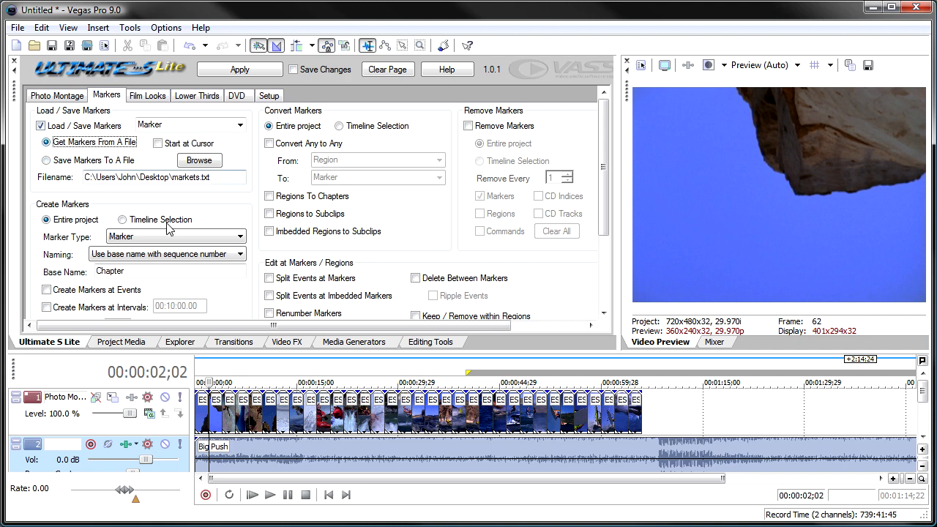
left_click(224, 73)
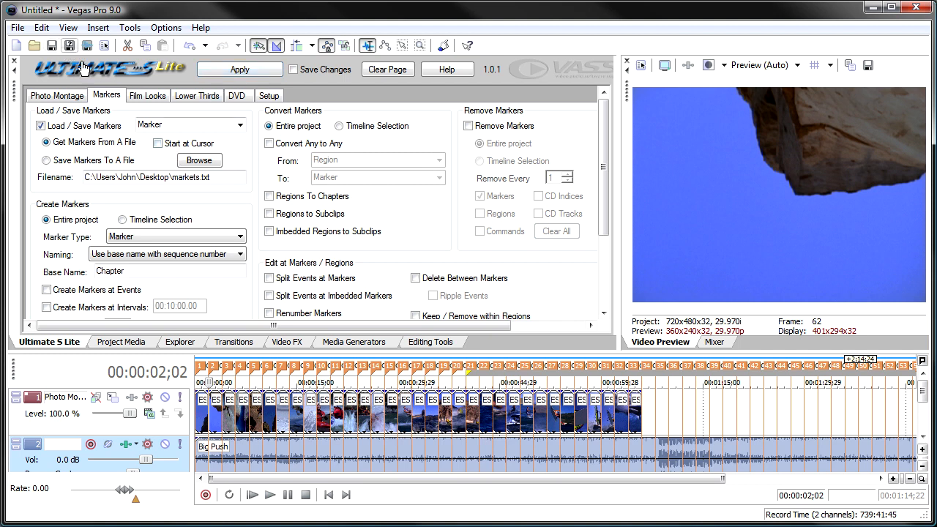
Undo the marker load and reload the markers from the file, starting at the cursor placed at 00:00:29;29.
key("ctrl+z")
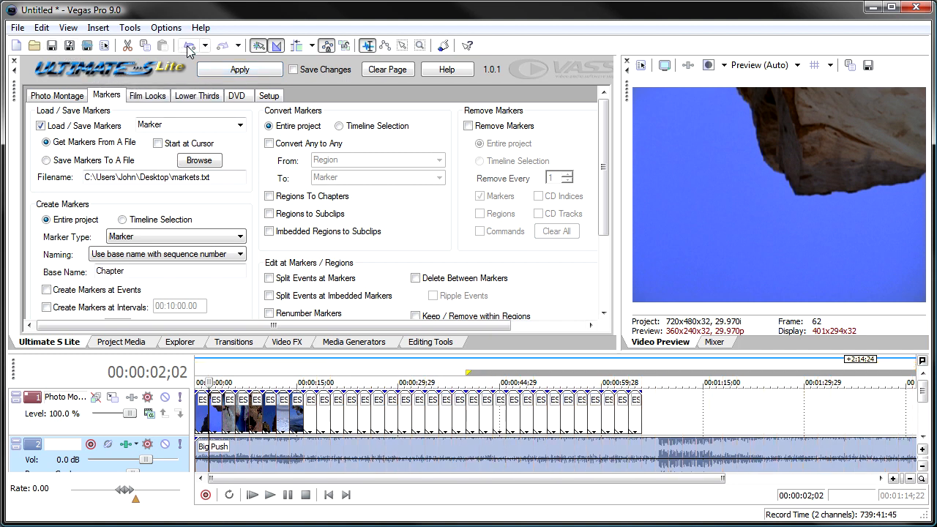
left_click(395, 372)
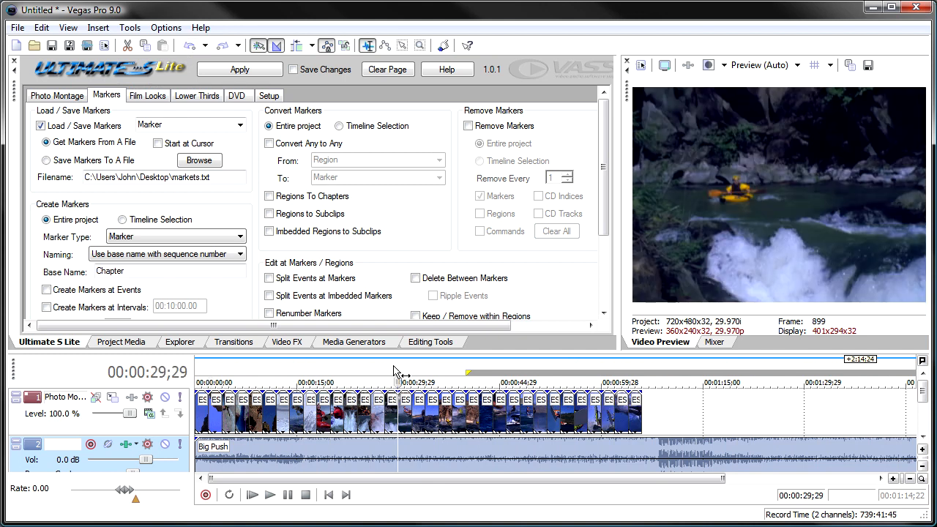
left_click(159, 143)
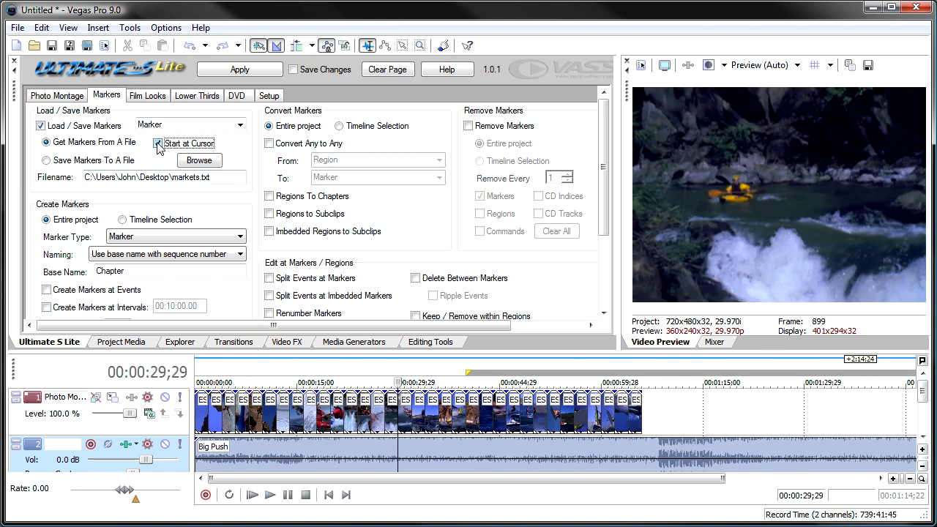
left_click(244, 70)
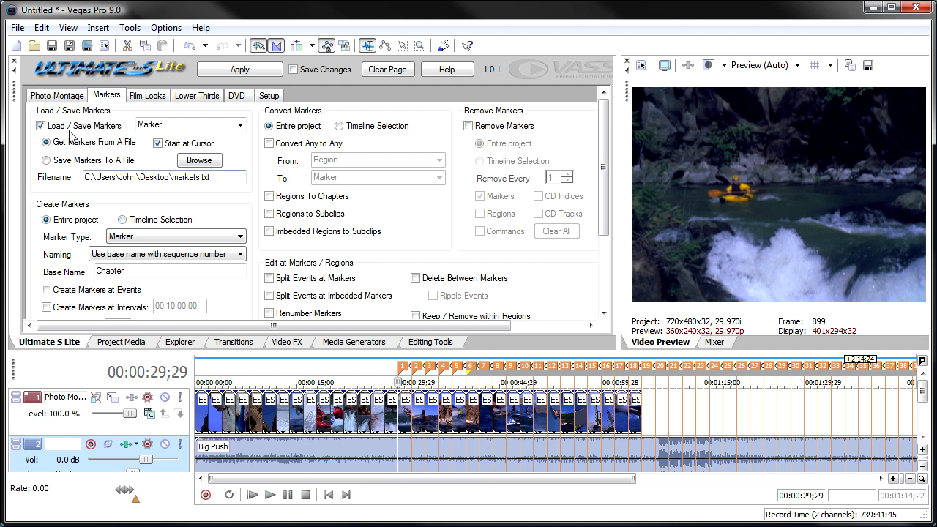
Turn off marker loading and remove all markers from the entire project, leaving the removal option disabled.
left_click(44, 126)
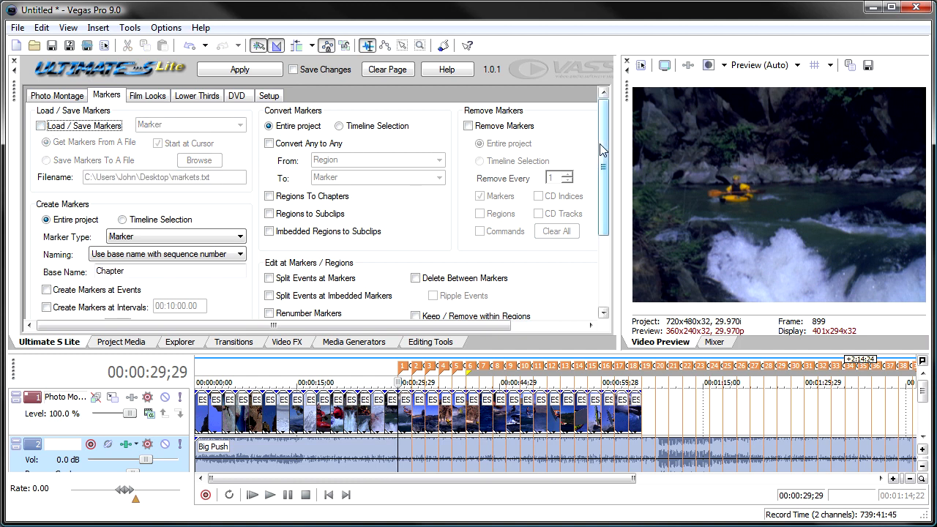
left_click(475, 127)
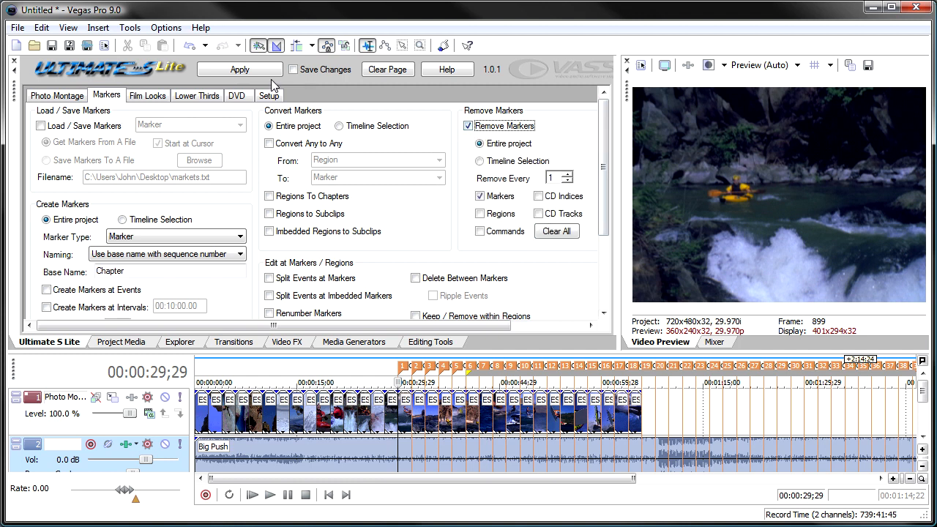
left_click(245, 71)
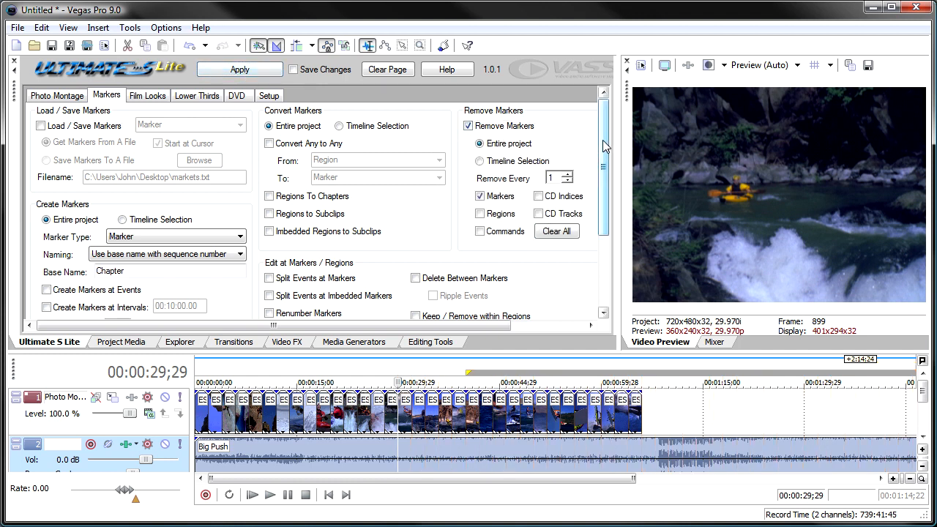
left_click(489, 128)
Set marker creation at events within the timeline selection, and make a time selection from 00:00:08;00 to 00:00:27;29.
left_click_drag(600, 141, 604, 212)
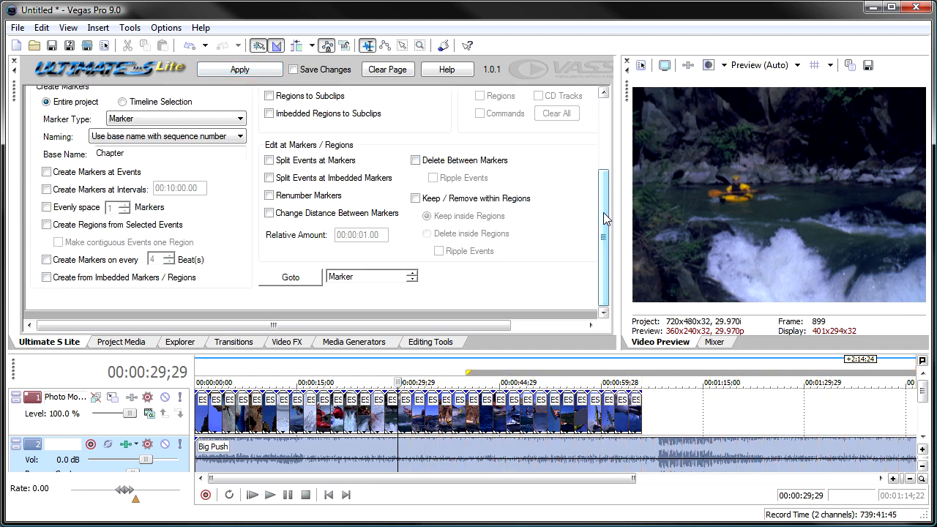
left_click(603, 93)
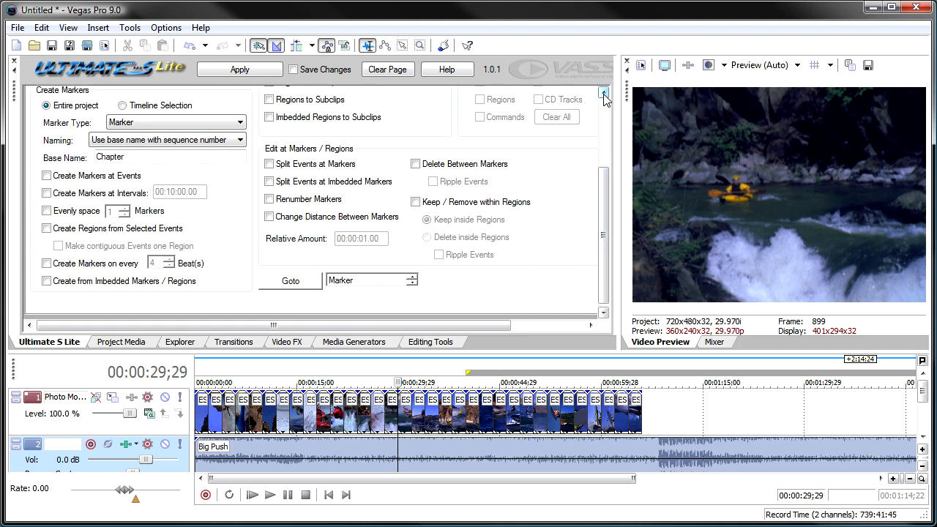
left_click(604, 92)
left_click(603, 92)
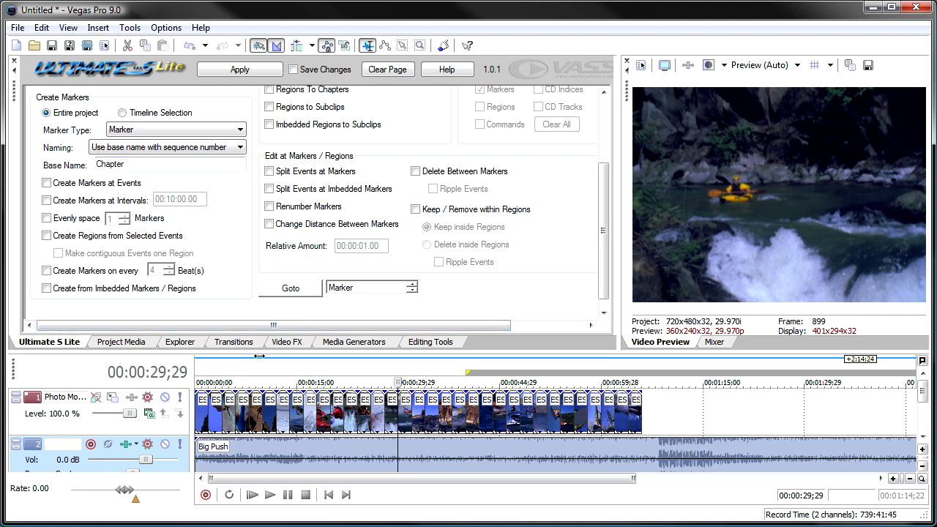
left_click_drag(258, 360, 385, 361)
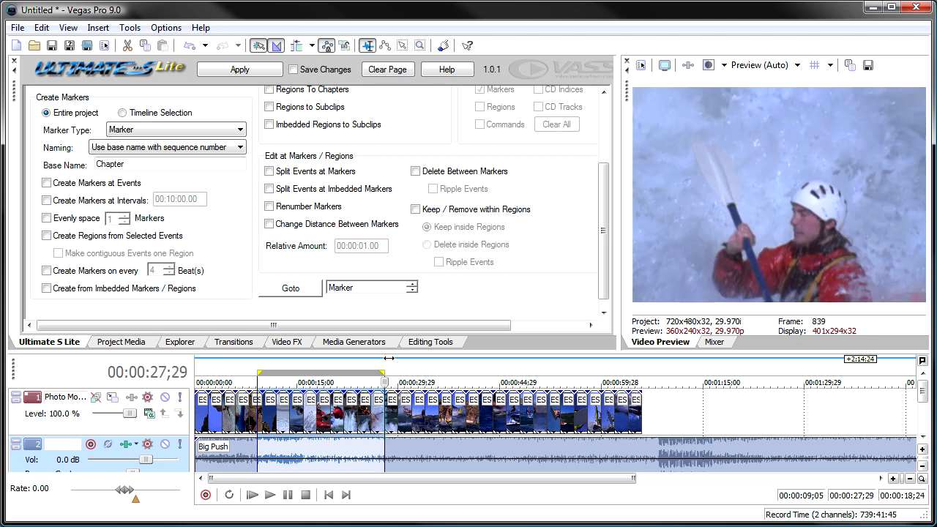
left_click(68, 184)
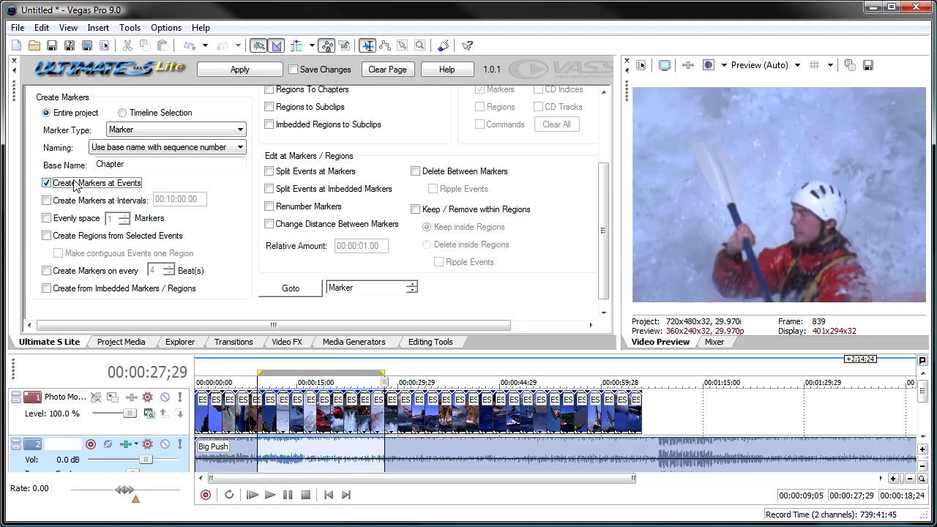
left_click(143, 115)
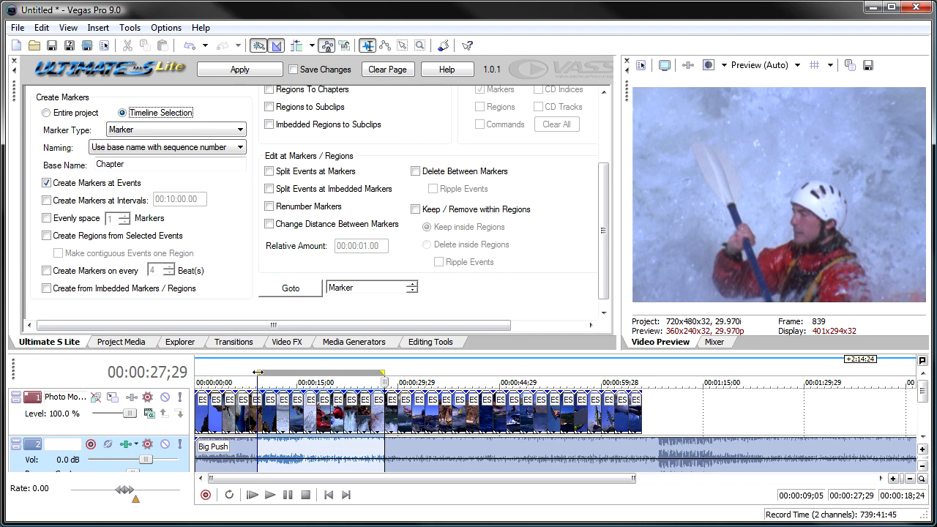
left_click_drag(257, 373, 249, 373)
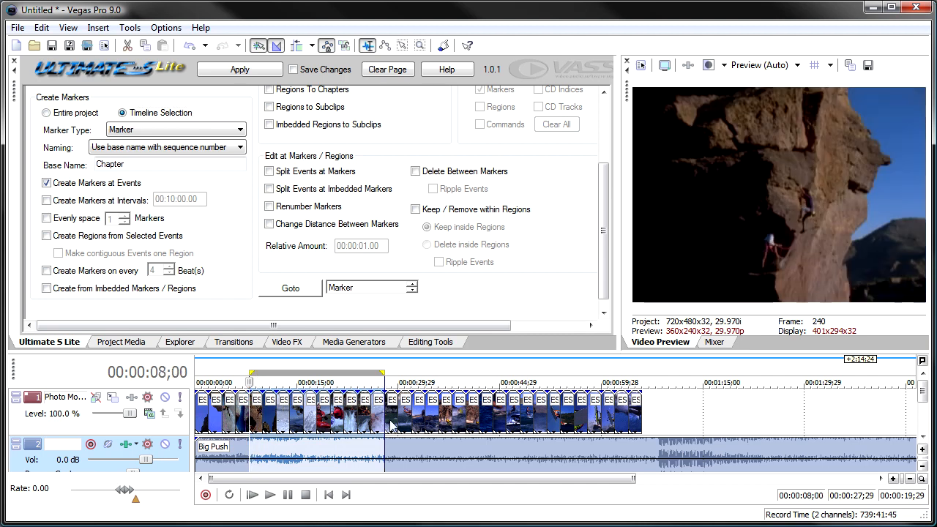
Create markers at the photo montage track's events inside the time selection, using the base name Chapter with sequence numbers.
scroll(244, 209, "up", 1)
left_click(33, 400)
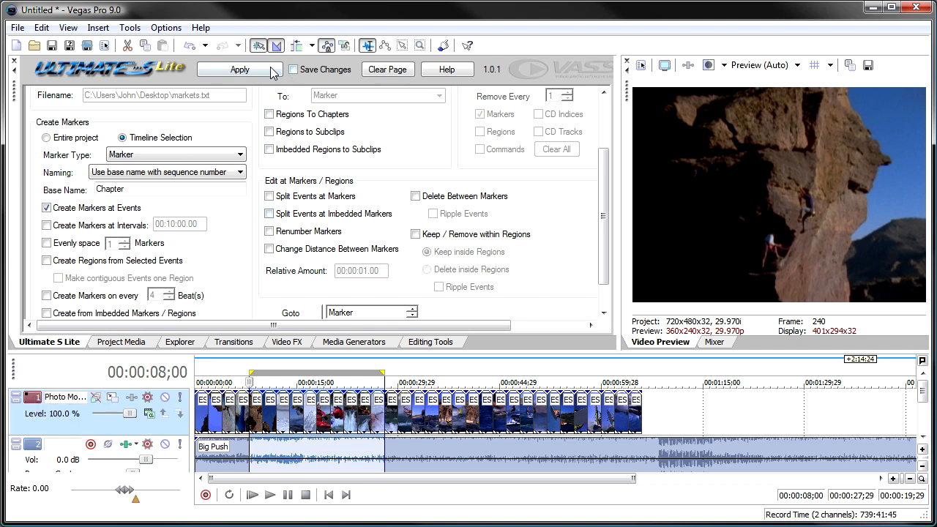
left_click(247, 74)
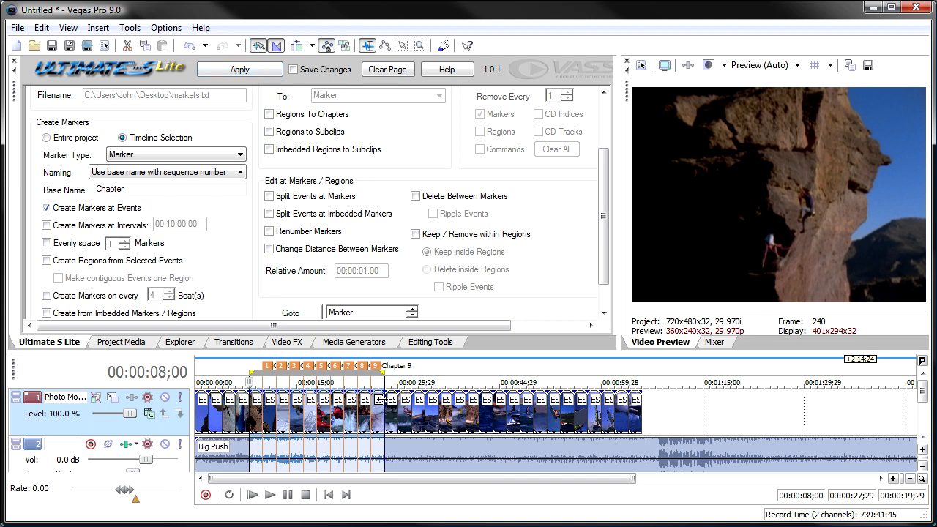
Turn off marker creation at events and remove all markers from the entire project.
scroll(384, 399, "up", 4)
scroll(415, 399, "up", 1)
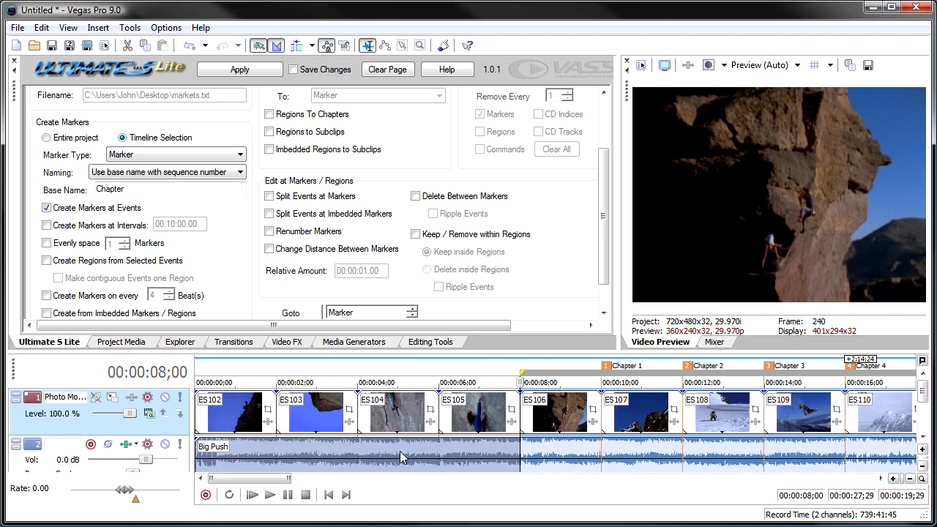
left_click_drag(252, 479, 280, 481)
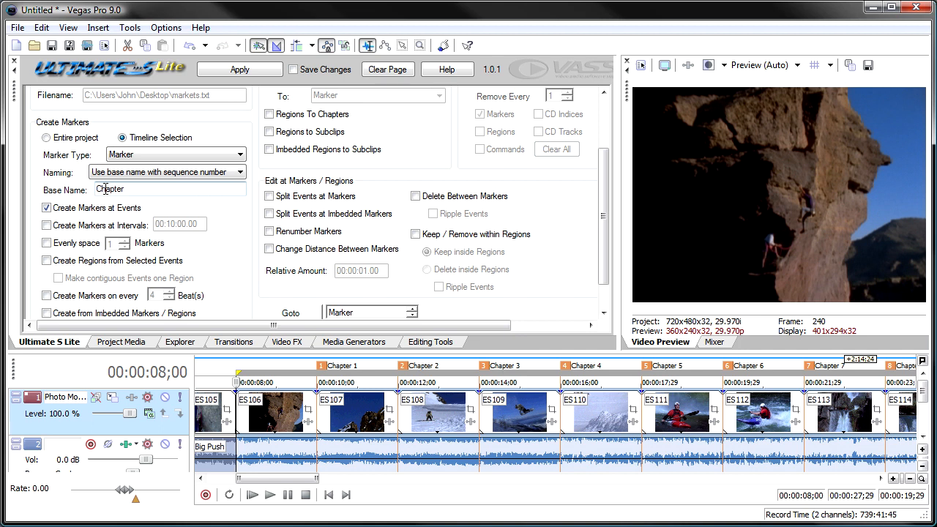
scroll(166, 214, "down", 1)
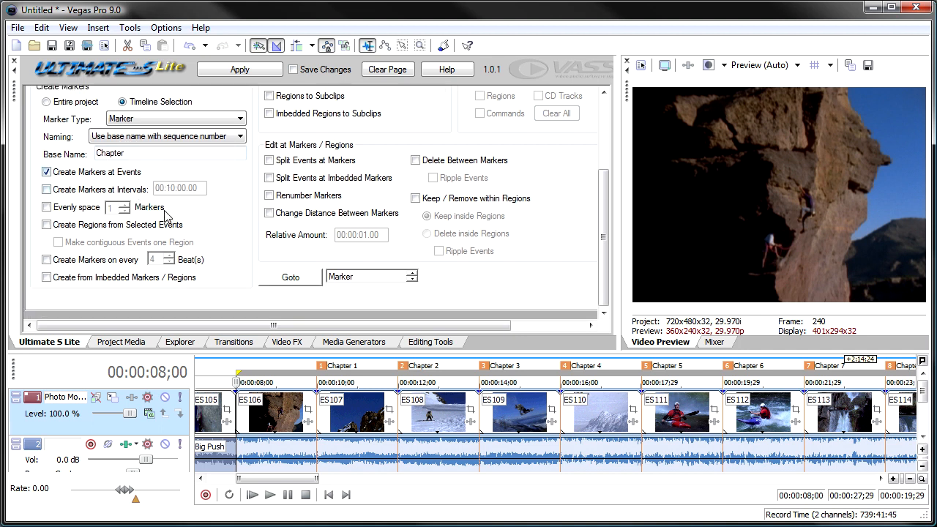
scroll(165, 214, "up", 2)
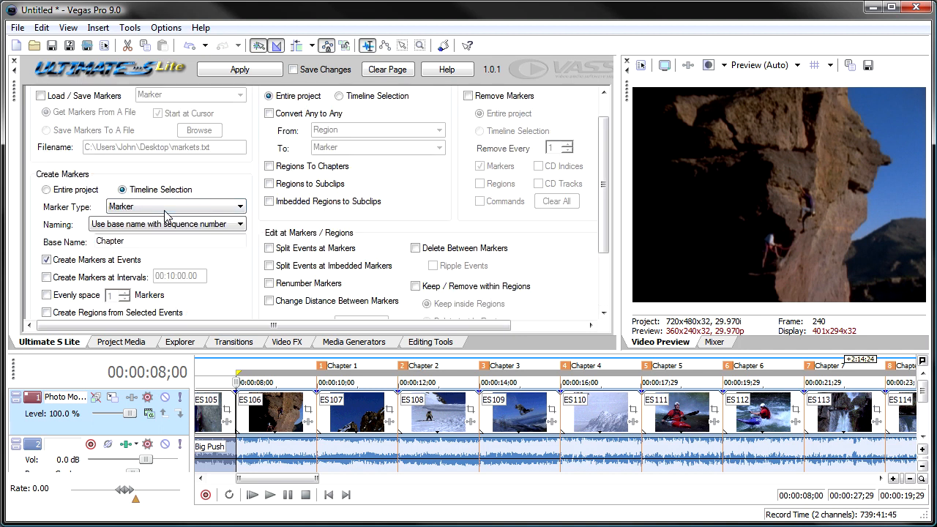
left_click(468, 96)
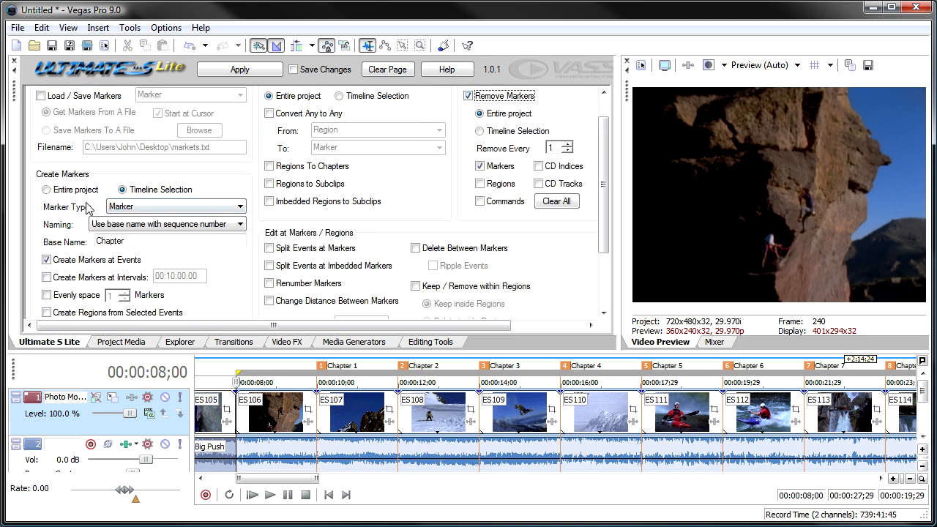
left_click(46, 260)
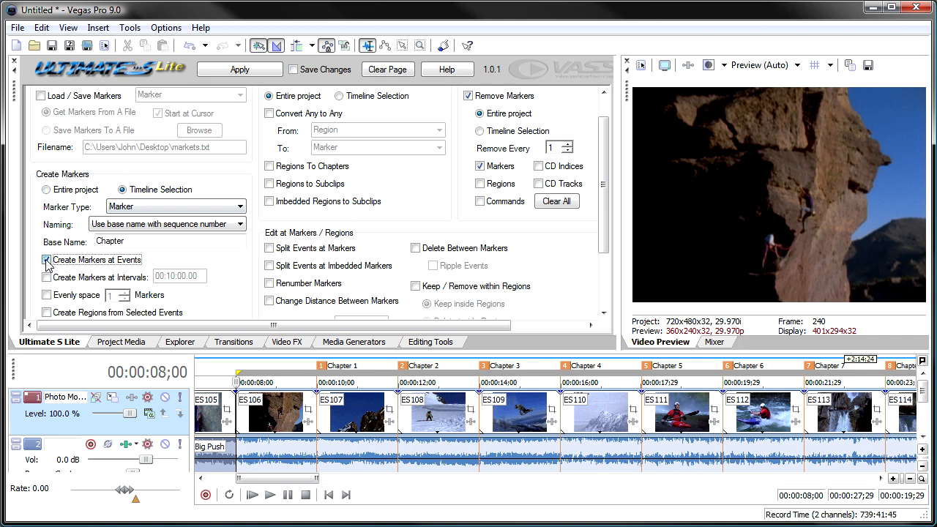
left_click(218, 70)
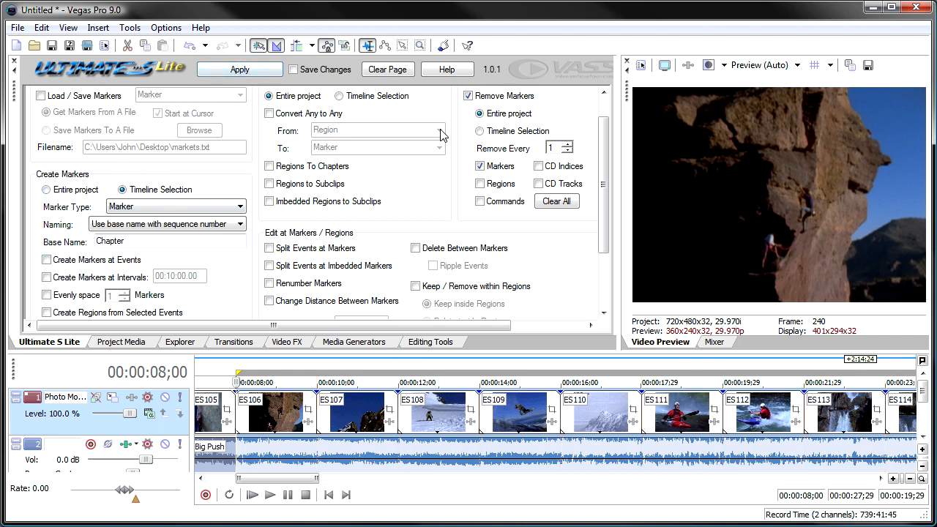
Set marker creation to cover the entire project at events, naming the markers by active take name.
scroll(601, 229, "down", 2)
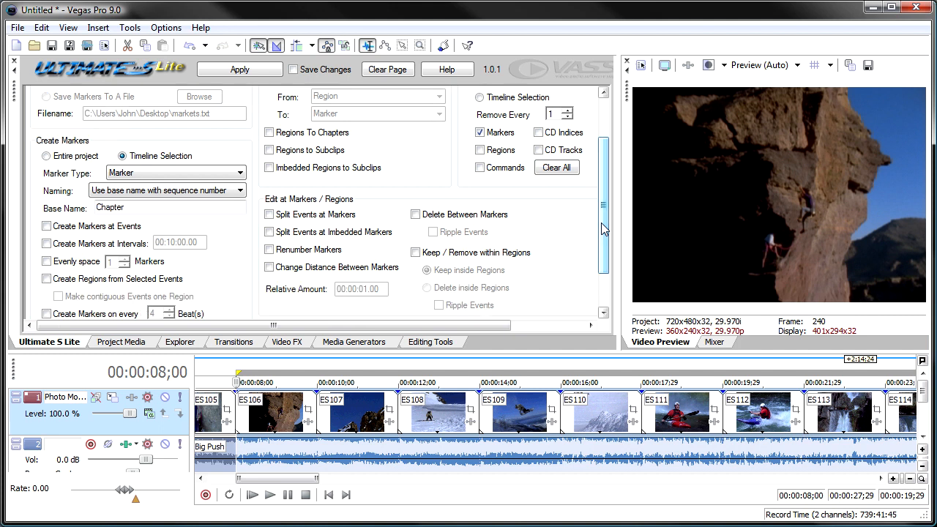
scroll(602, 235, "down", 1)
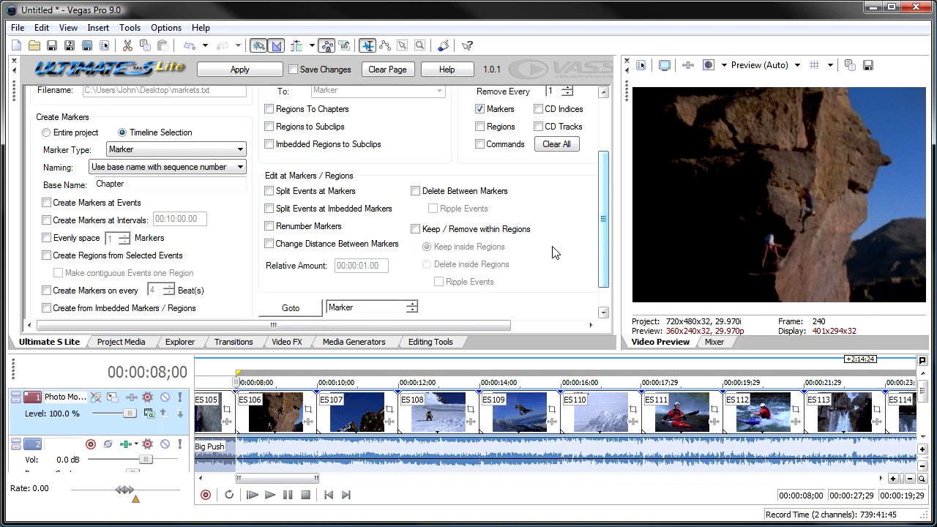
left_click(61, 132)
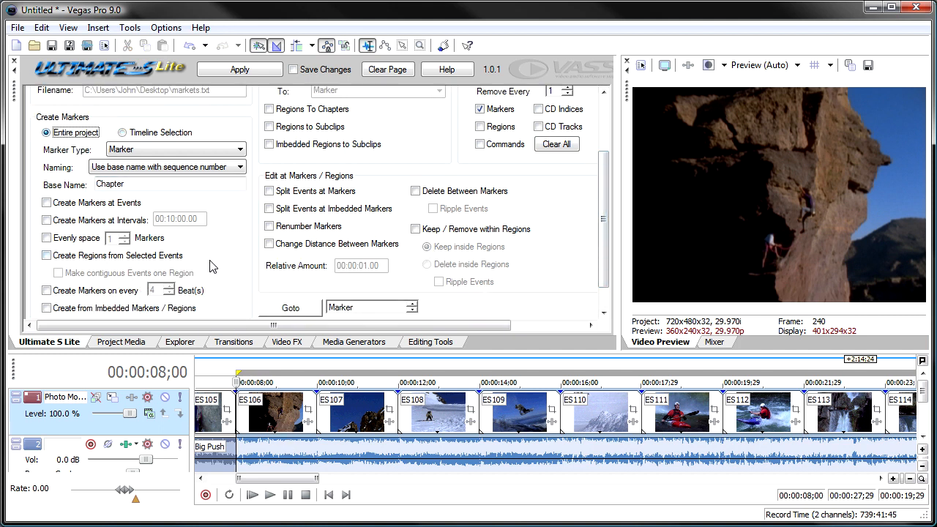
left_click(241, 149)
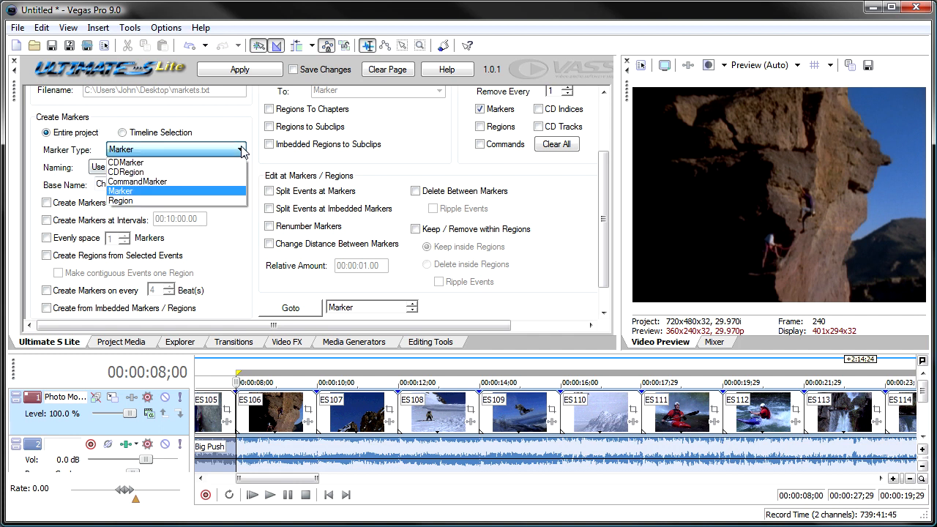
left_click(243, 152)
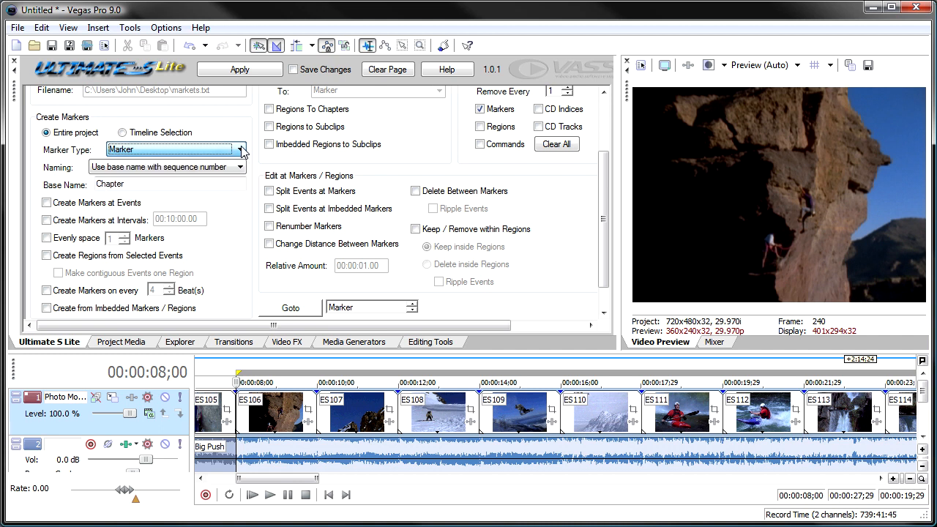
left_click(241, 168)
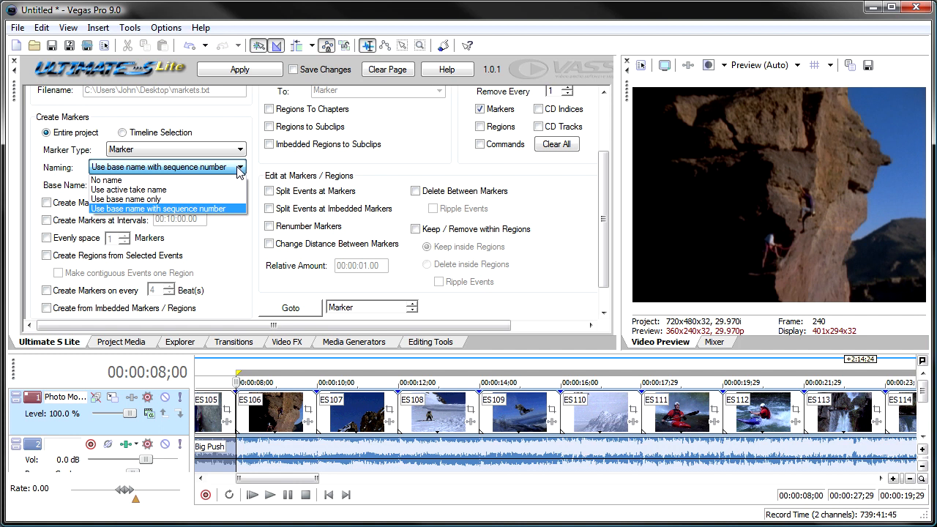
left_click(186, 191)
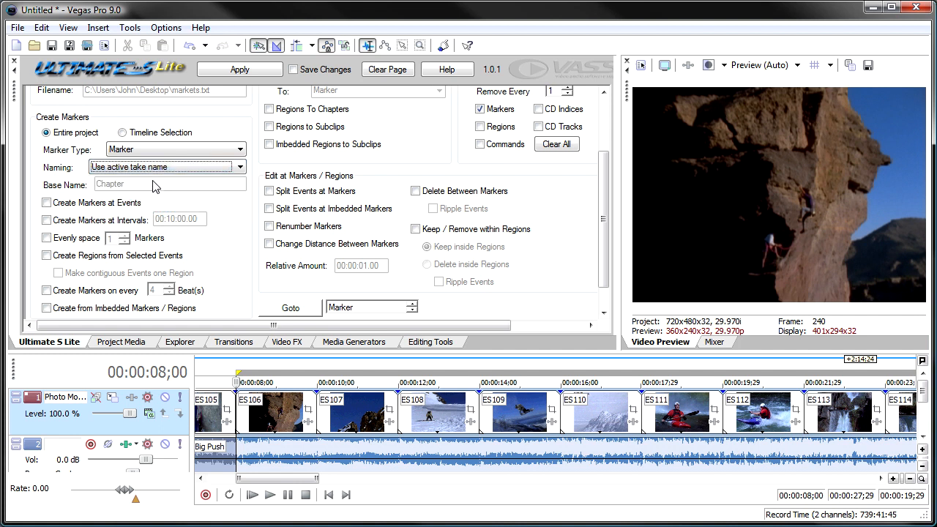
left_click(99, 203)
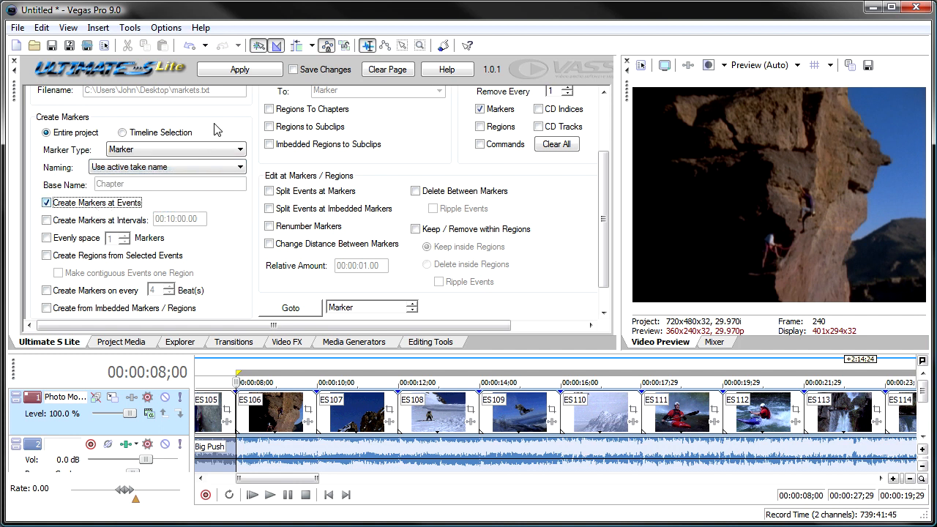
Turn off marker removal and create markers named after the active takes at every event in the project.
left_click(229, 72)
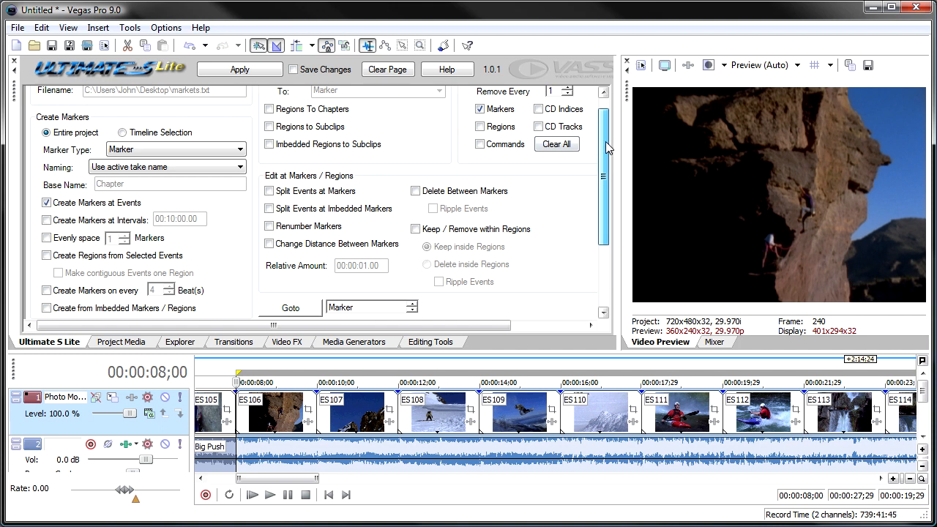
scroll(491, 123, "up", 2)
left_click(472, 112)
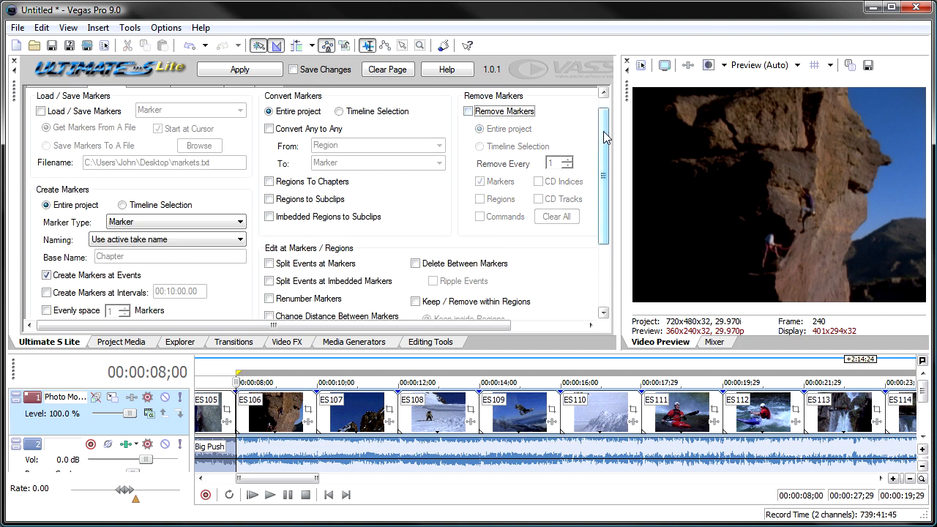
left_click_drag(603, 138, 603, 167)
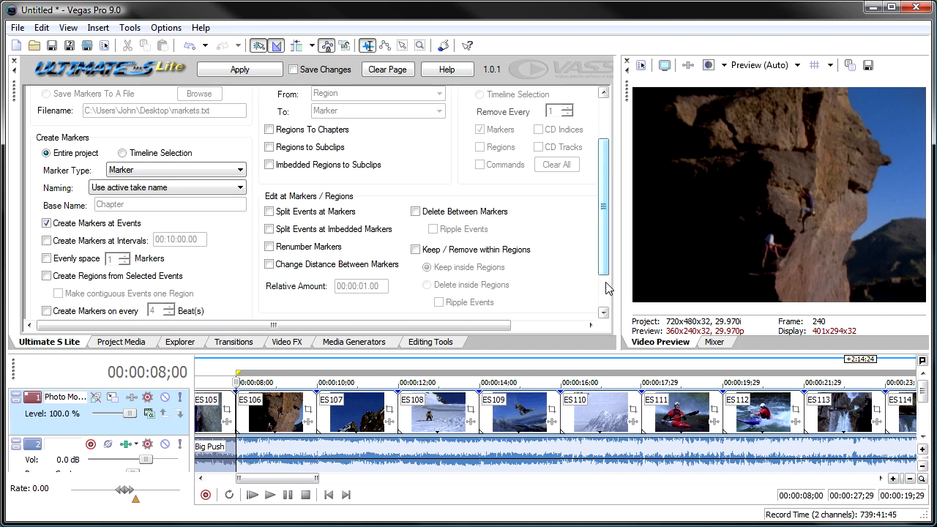
left_click(603, 314)
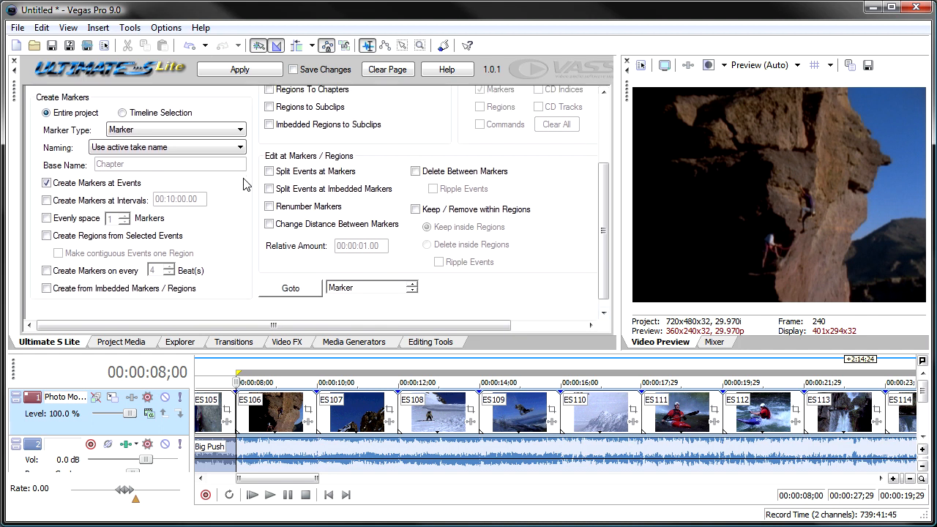
left_click(240, 70)
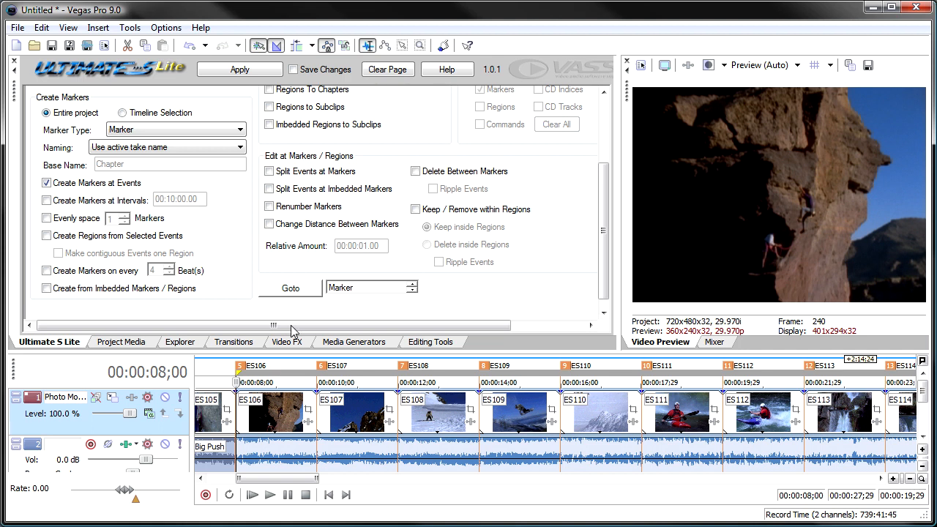
Undo the take-named markers and create them again at the events using only the base name Chapter.
left_click(240, 147)
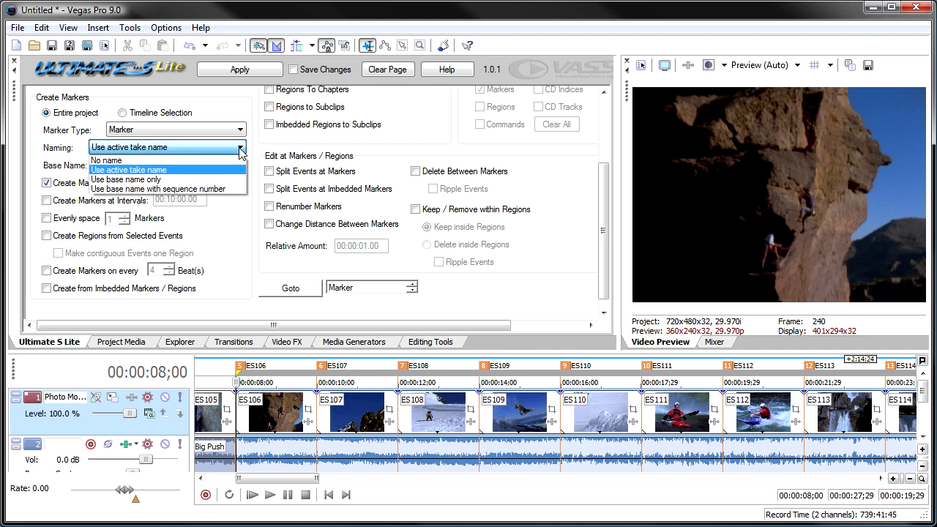
left_click(218, 180)
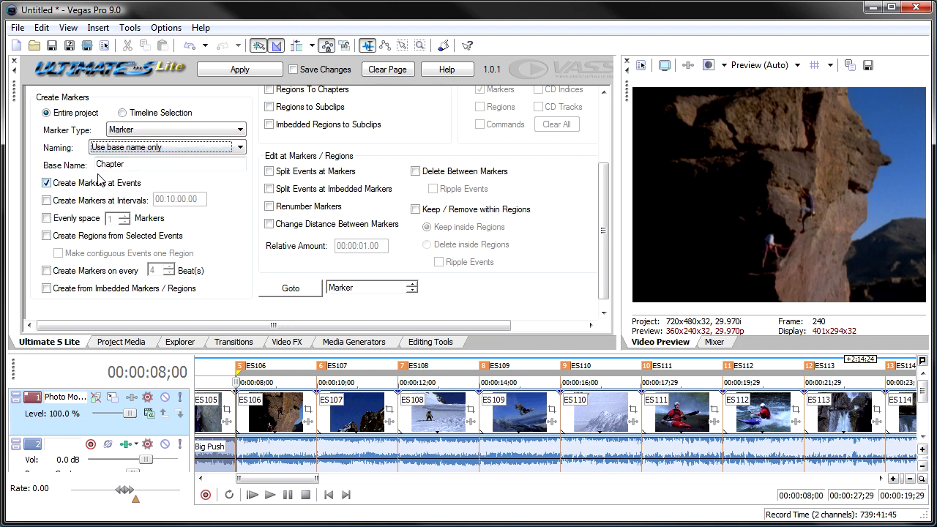
left_click(191, 47)
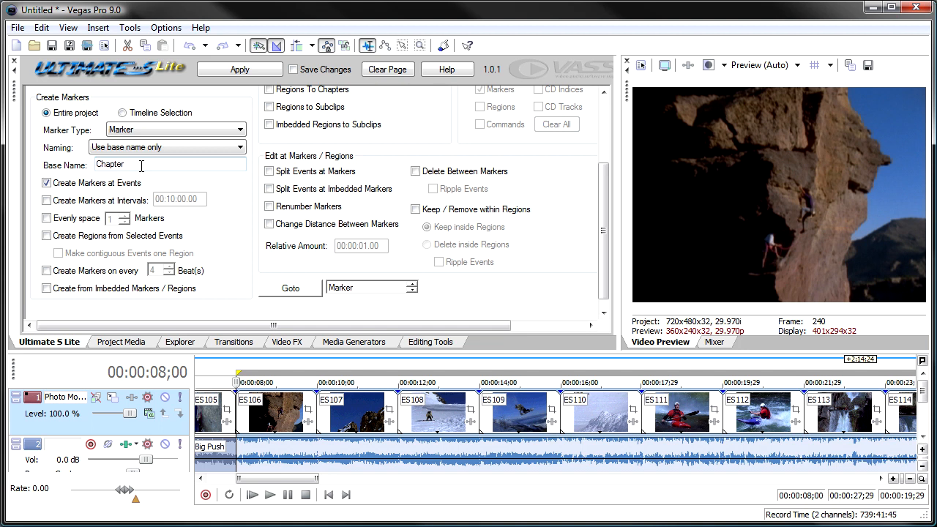
left_click(226, 73)
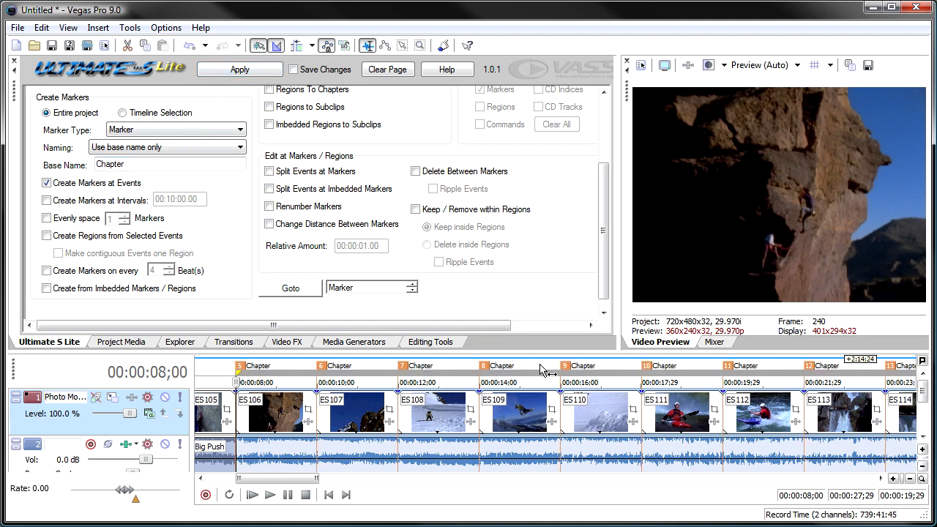
Undo the base-name-only markers and recreate them at the events using the base name Chapter with sequence numbers.
left_click(189, 46)
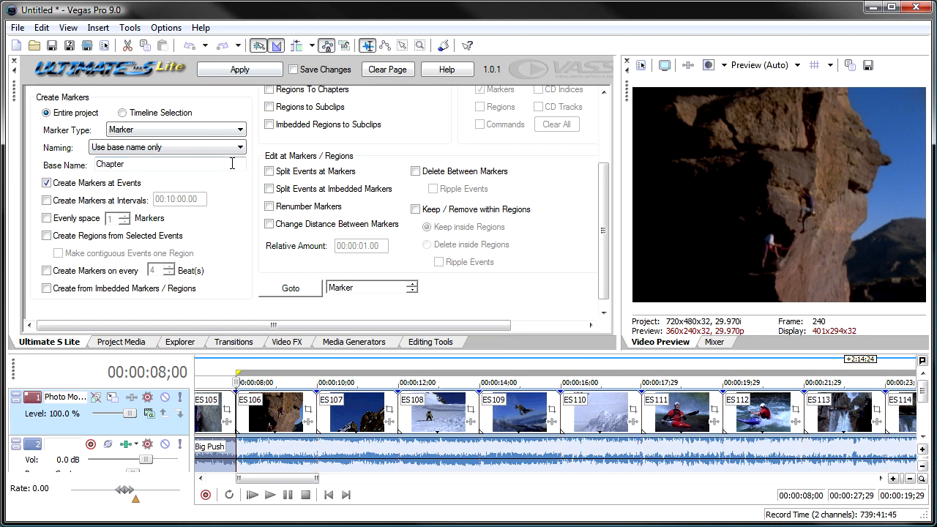
left_click(242, 149)
left_click(235, 186)
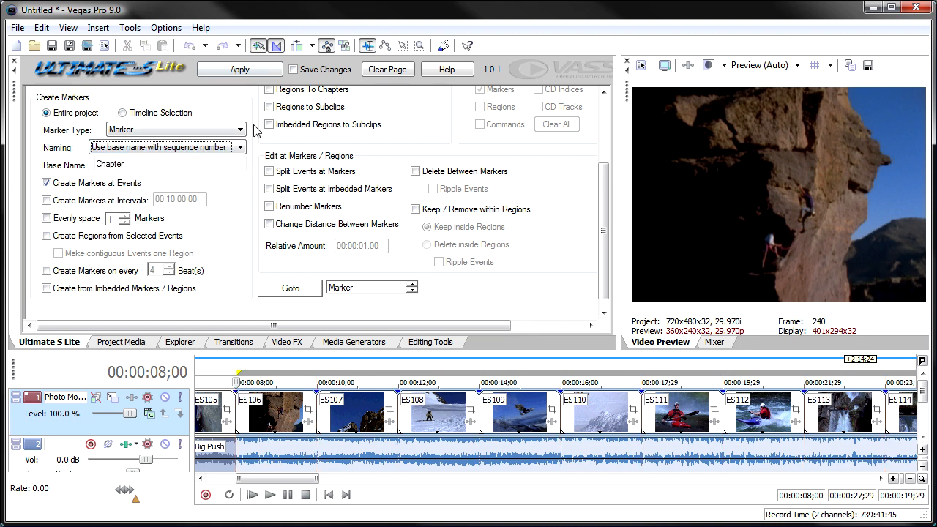
left_click(238, 73)
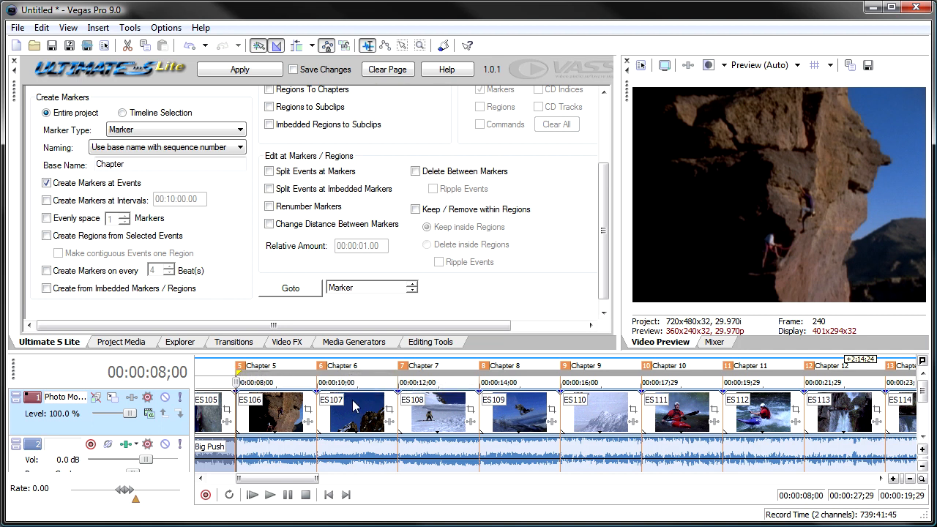
Undo the numbered event markers and switch marker creation from events to intervals.
left_click_drag(309, 480, 252, 490)
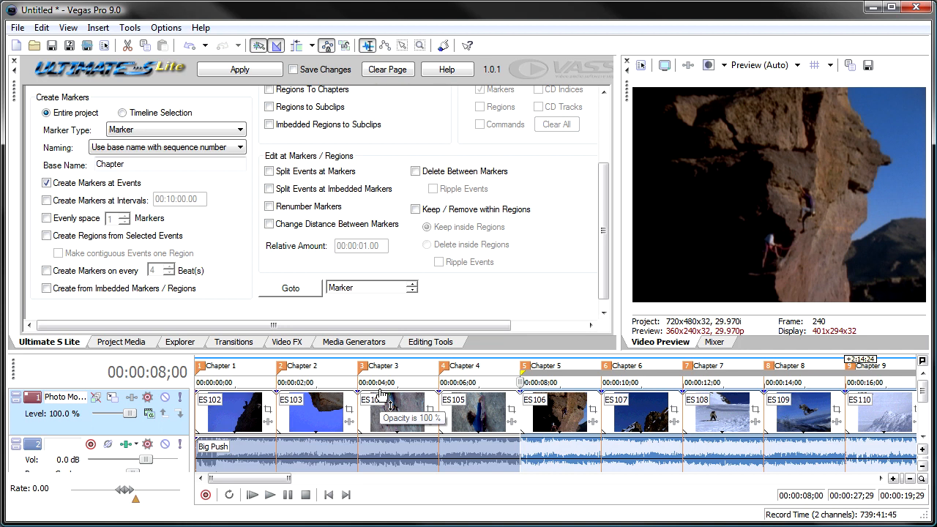
left_click(189, 46)
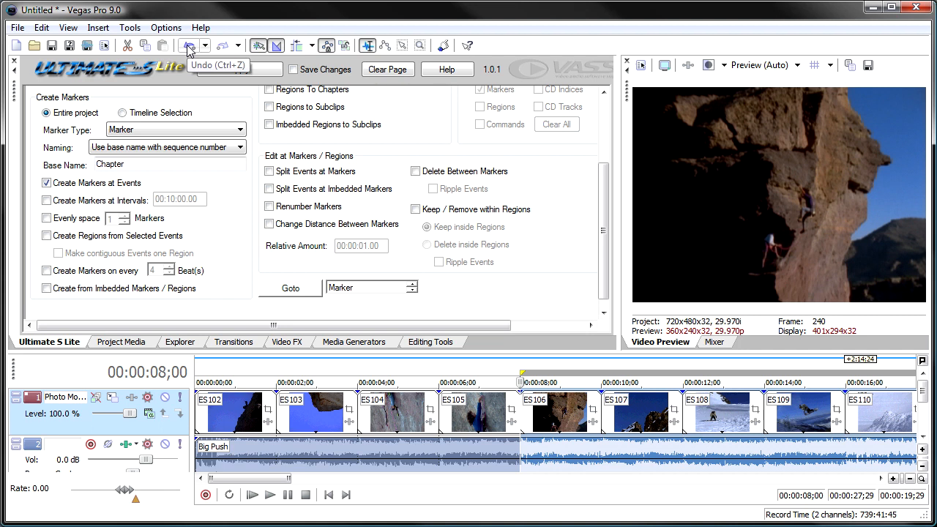
left_click(46, 183)
left_click(46, 200)
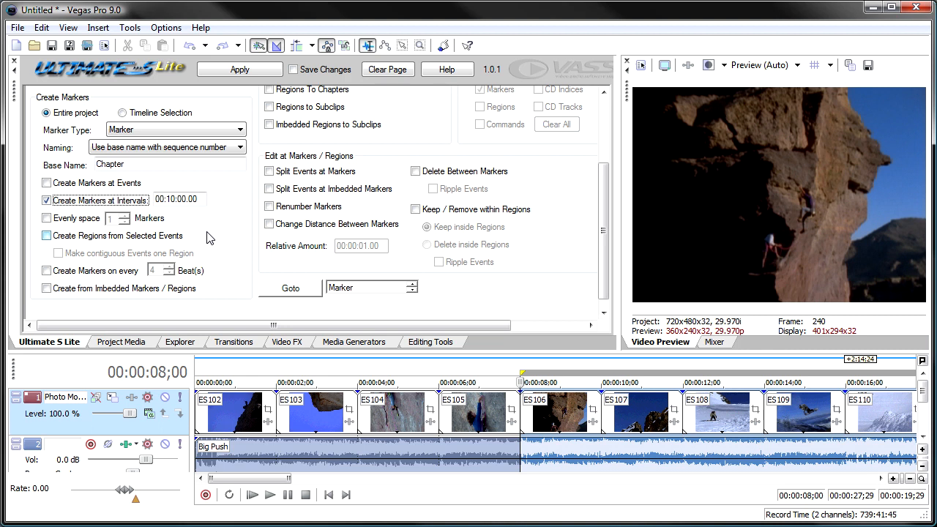
Set the marker interval to 00:00:30;00 and create numbered Chapter markers across the entire project.
scroll(203, 233, "down", 1)
scroll(203, 233, "up", 5)
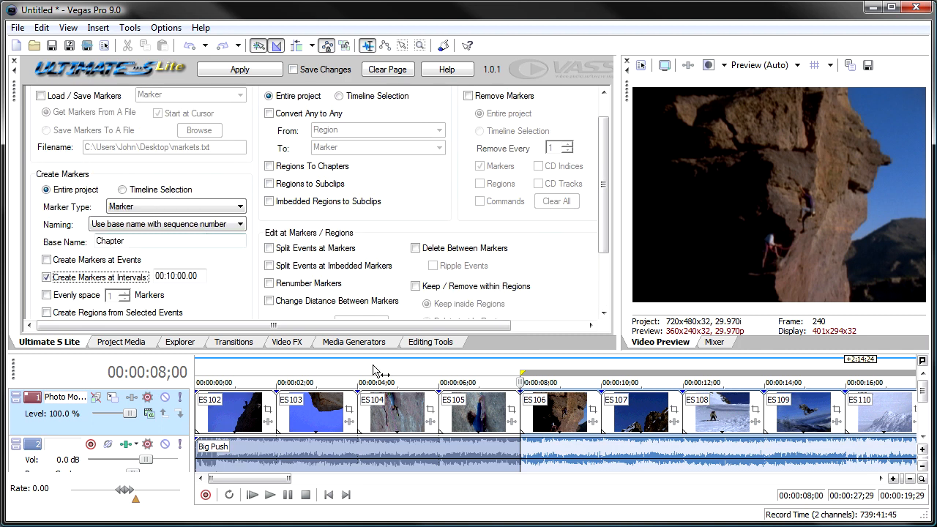
left_click(463, 428)
scroll(464, 428, "down", 5)
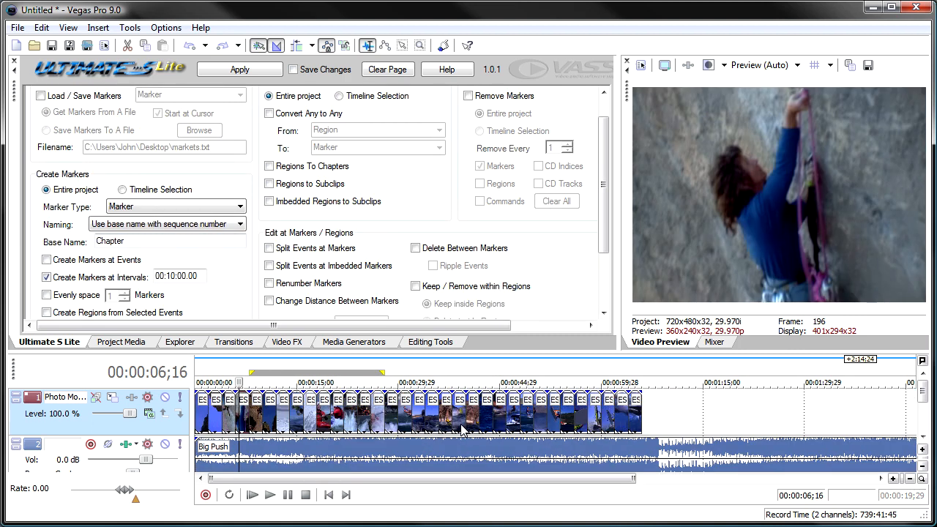
scroll(461, 428, "down", 2)
scroll(459, 425, "up", 1)
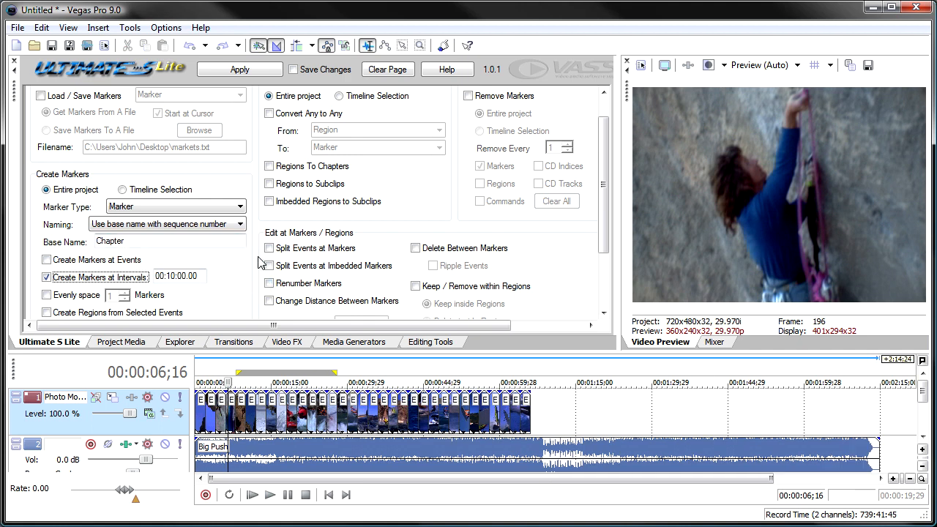
left_click(173, 276)
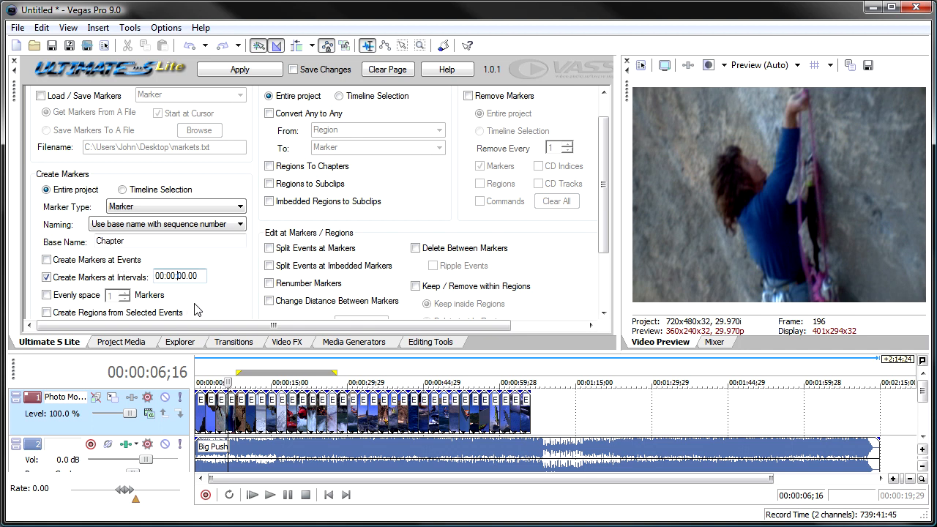
type("30")
left_click(214, 72)
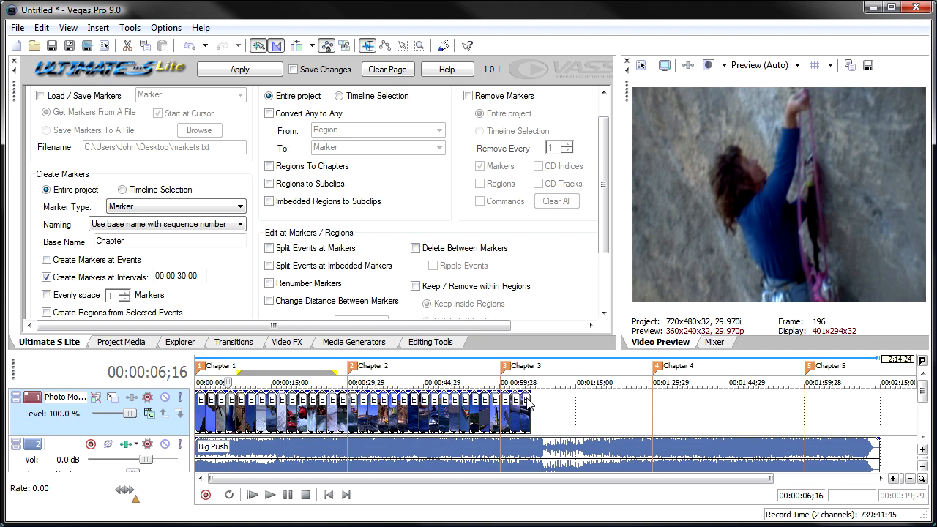
Undo the 30-second interval markers and create 7 evenly spaced, numbered Chapter markers across the entire project.
left_click(189, 47)
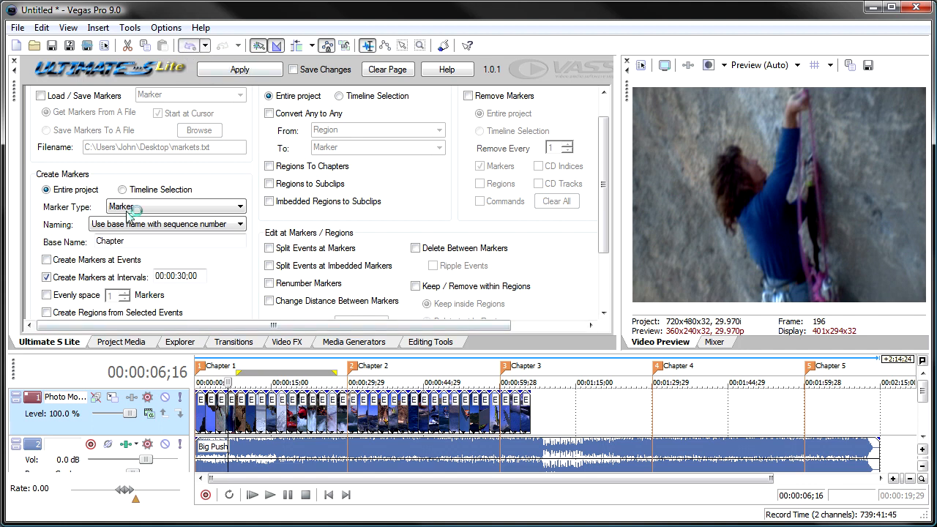
left_click(63, 277)
left_click(47, 296)
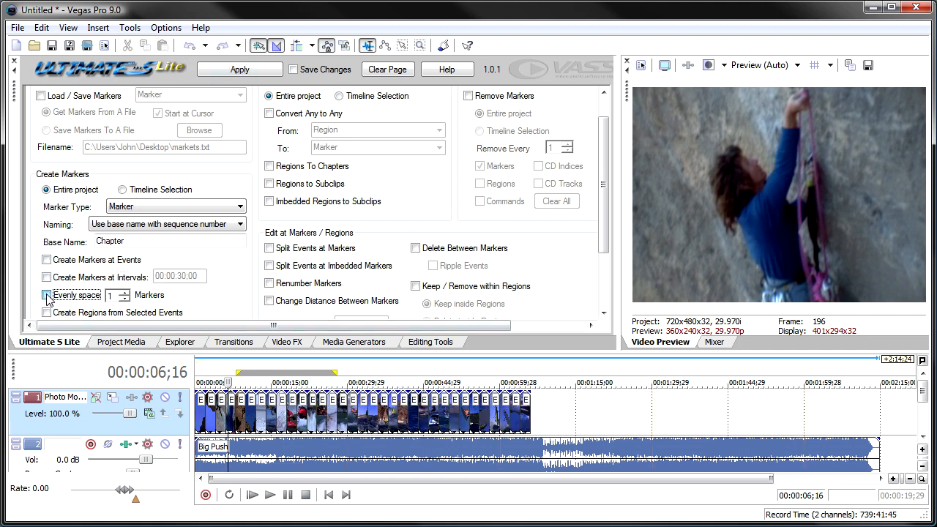
left_click(126, 292)
left_click(238, 70)
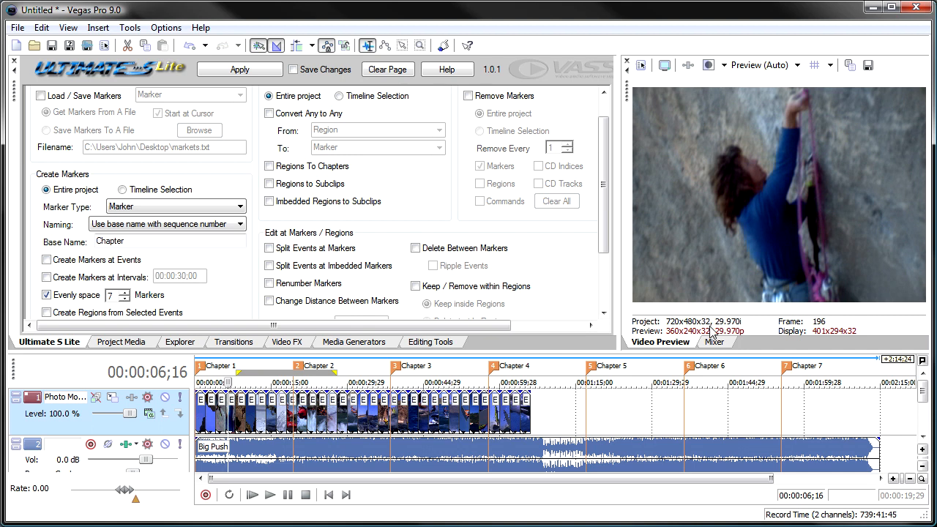
Turn off even marker spacing and undo the evenly spaced Chapter markers.
left_click(47, 295)
left_click(190, 46)
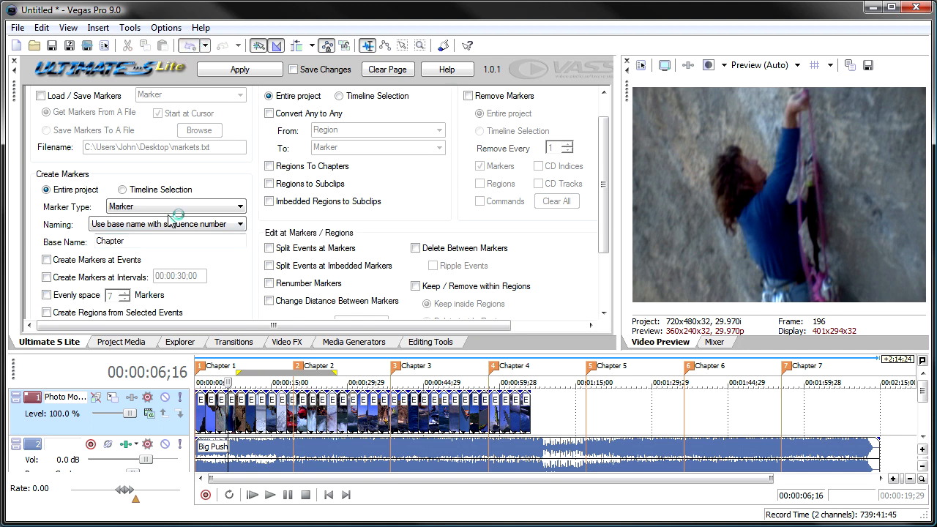
left_click(605, 313)
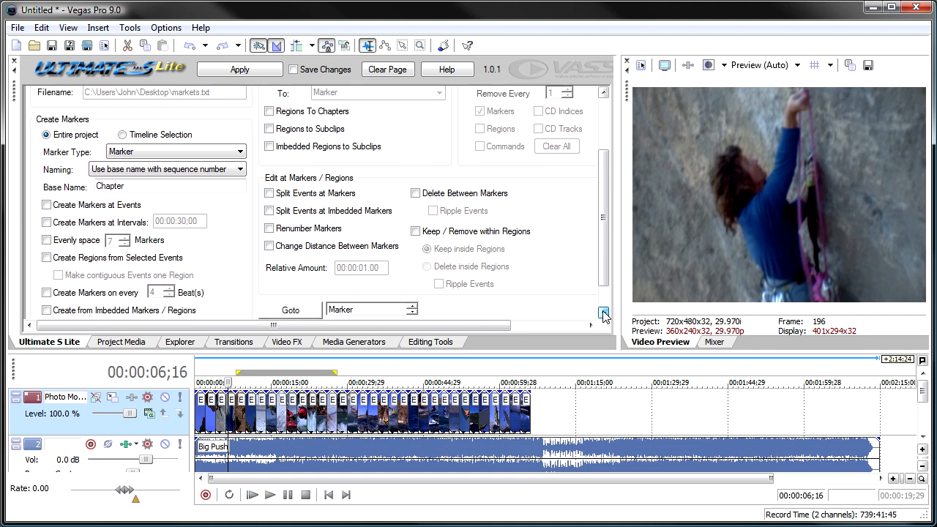
Select events ES116, ES119 and ES122 on the photo track and create numbered Chapter regions from them.
left_click(389, 424)
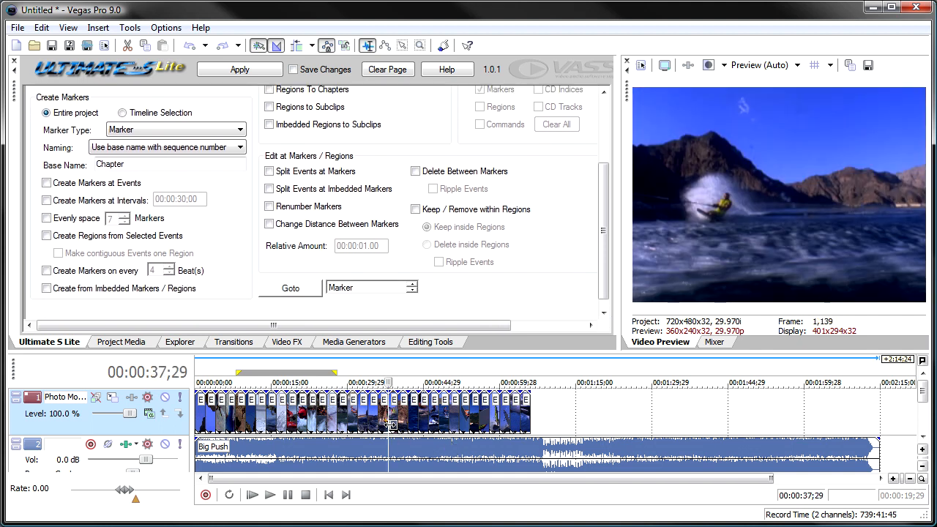
scroll(390, 425, "up", 5)
left_click(403, 421)
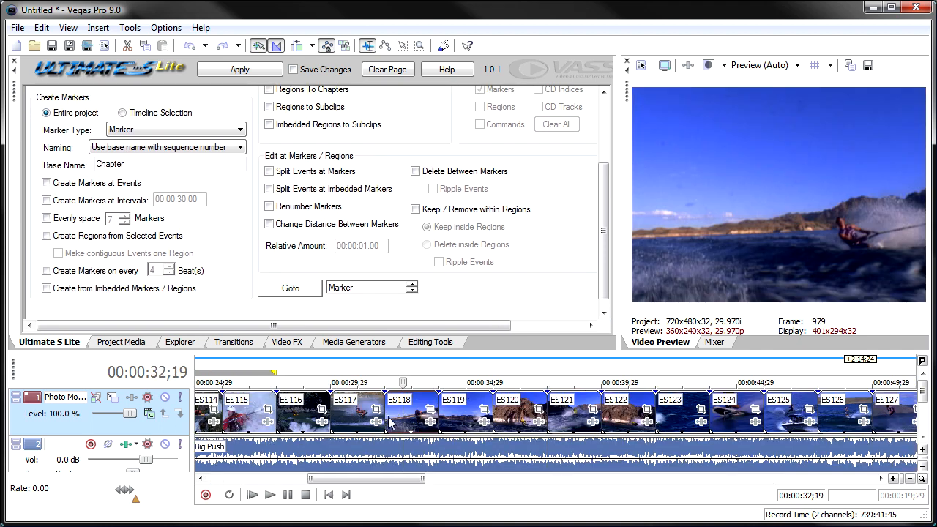
left_click(300, 414)
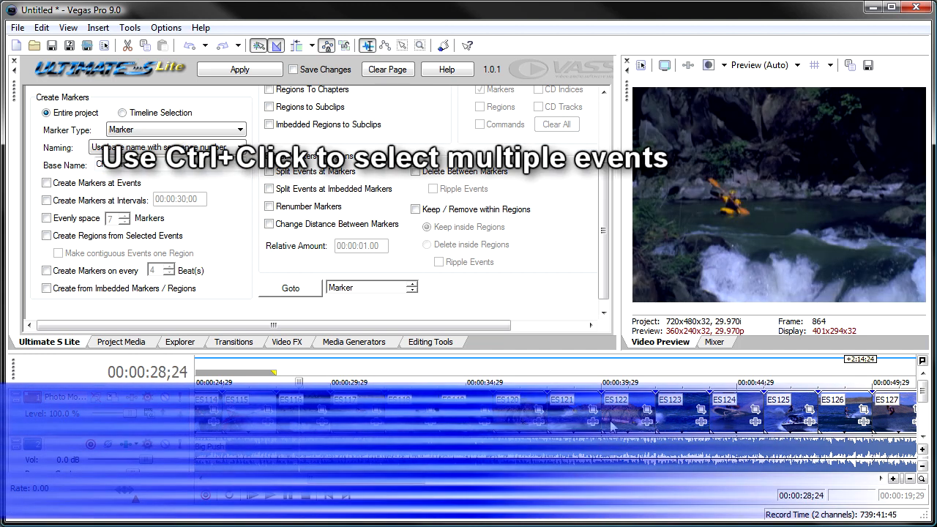
left_click(66, 237)
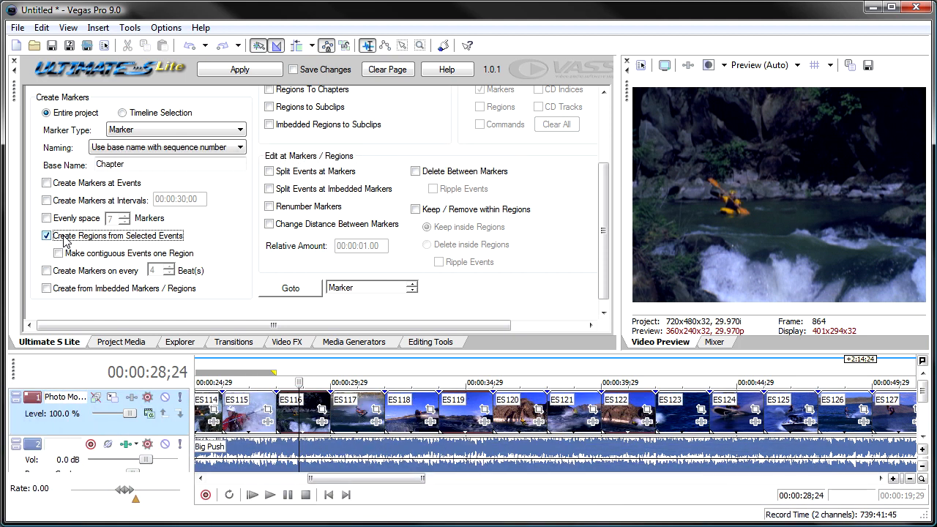
left_click(241, 70)
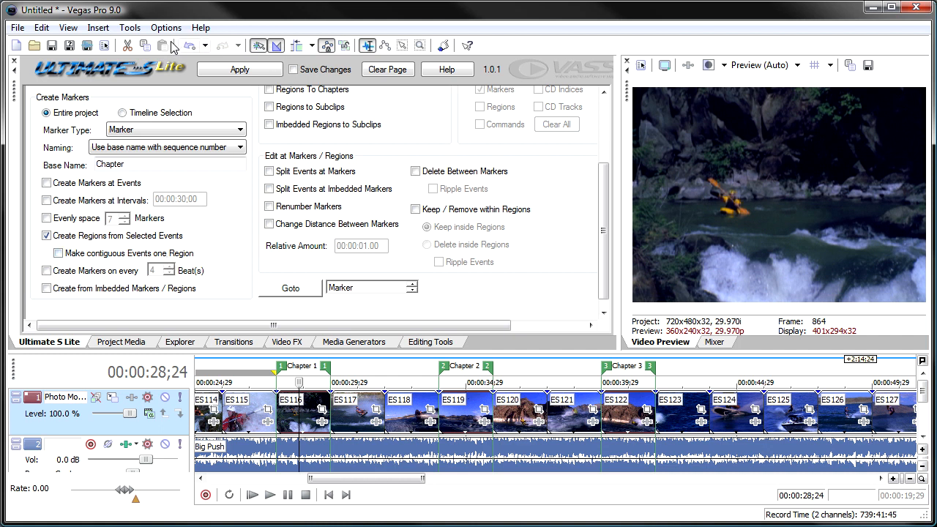
Undo the regions and recreate them from events ES116, ES117, ES119 and ES121, making contiguous events one region.
left_click(194, 48)
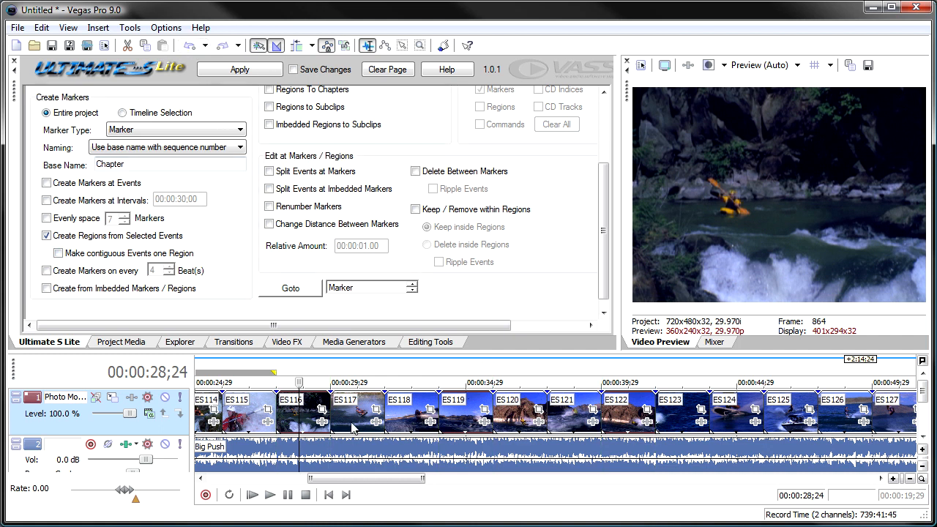
left_click(309, 418)
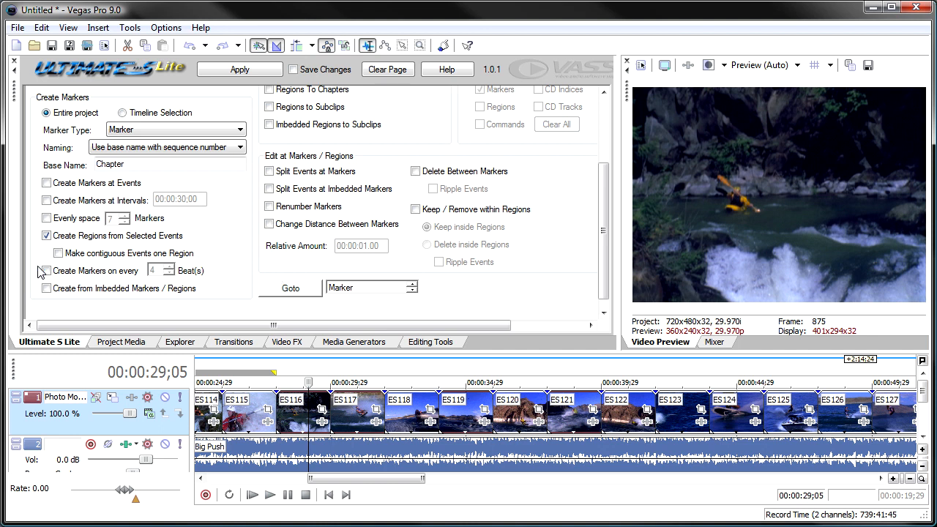
left_click(67, 255)
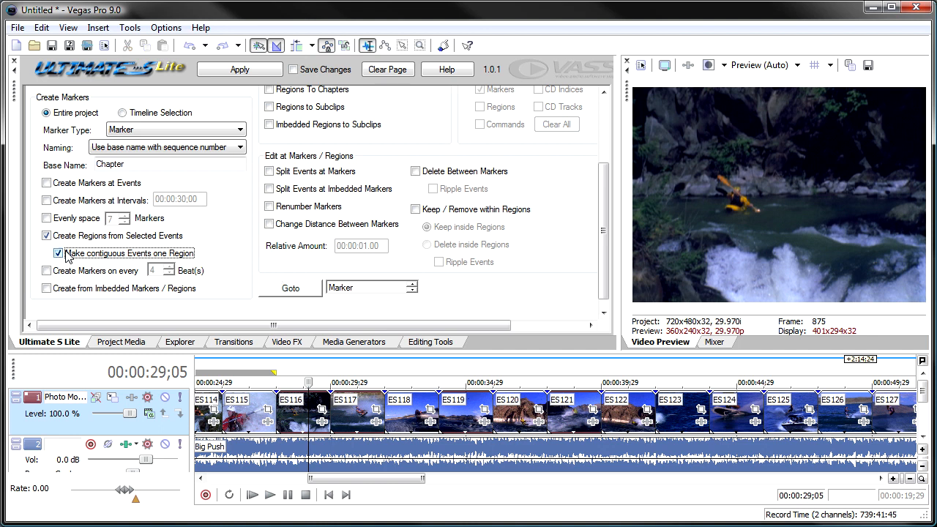
left_click(231, 73)
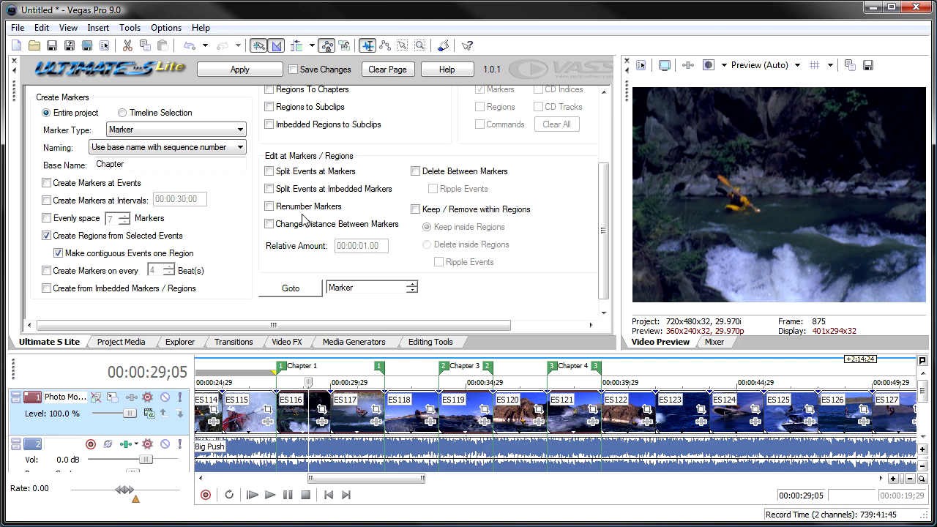
Undo the event regions and switch marker creation from selected-event regions to every 4 beats.
left_click(188, 48)
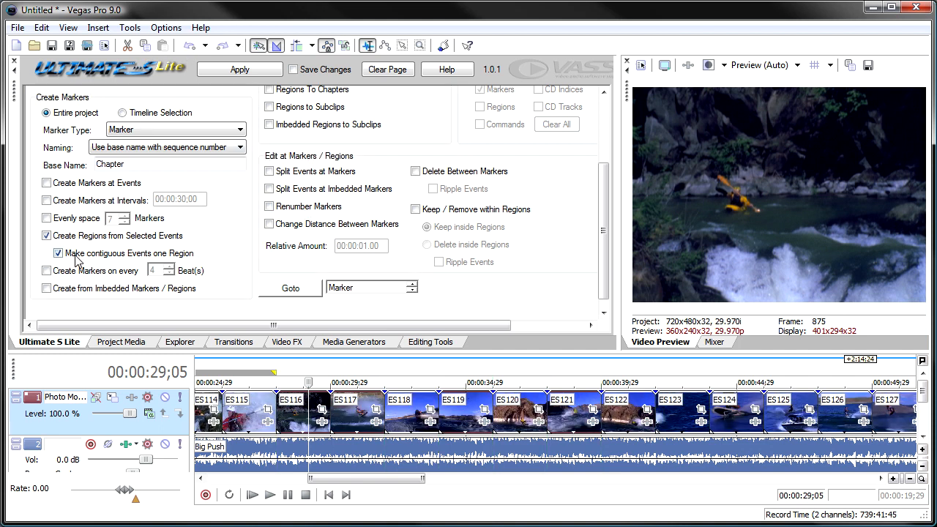
left_click(46, 235)
left_click(46, 271)
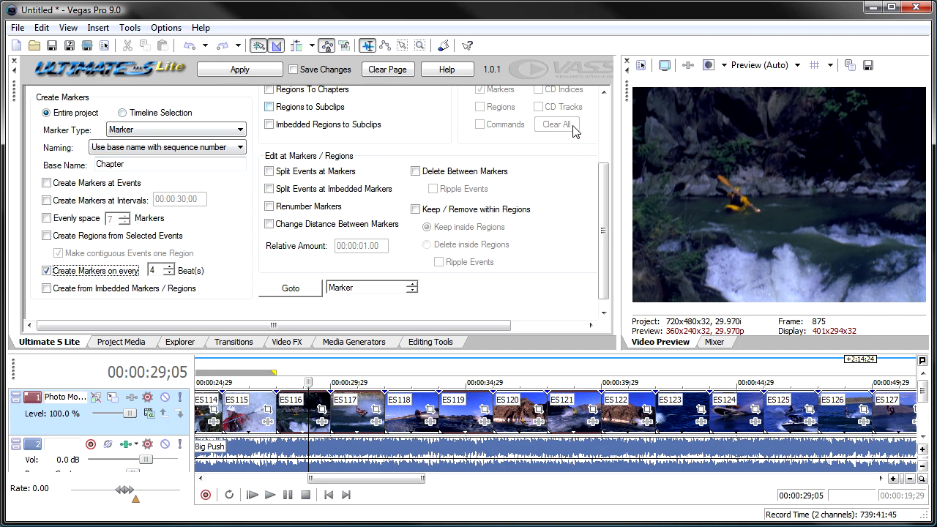
Check the beats per minute and beats per measure in the project's ruler properties.
left_click(642, 66)
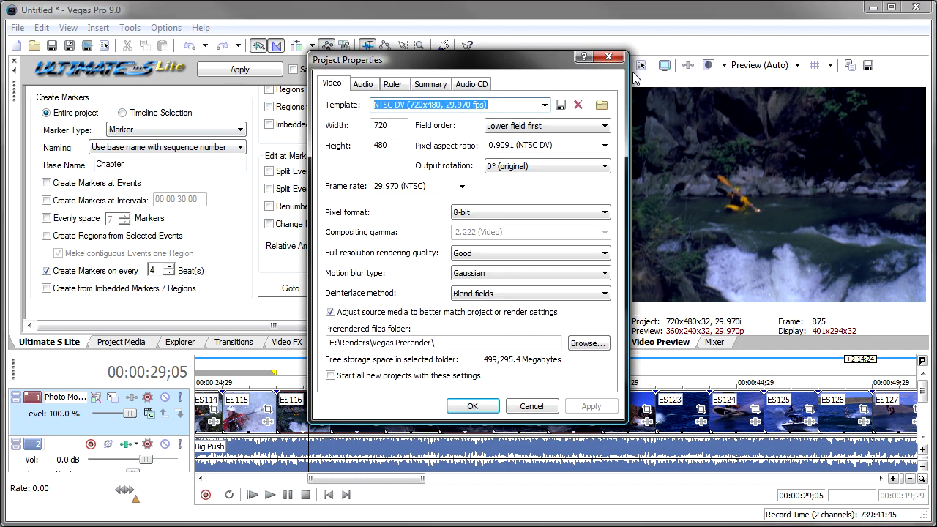
left_click(394, 86)
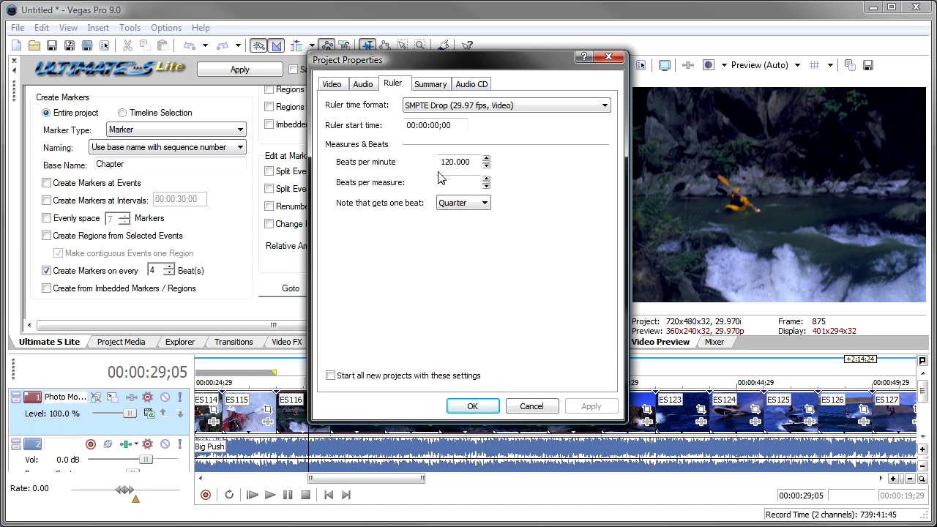
left_click(532, 406)
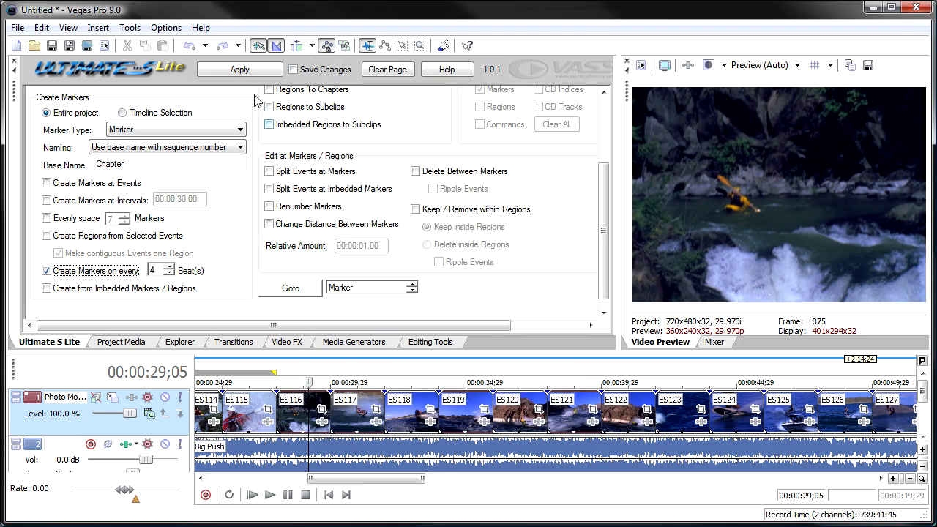
Check the audio preferences for the option to import audio at project tempo.
left_click(167, 29)
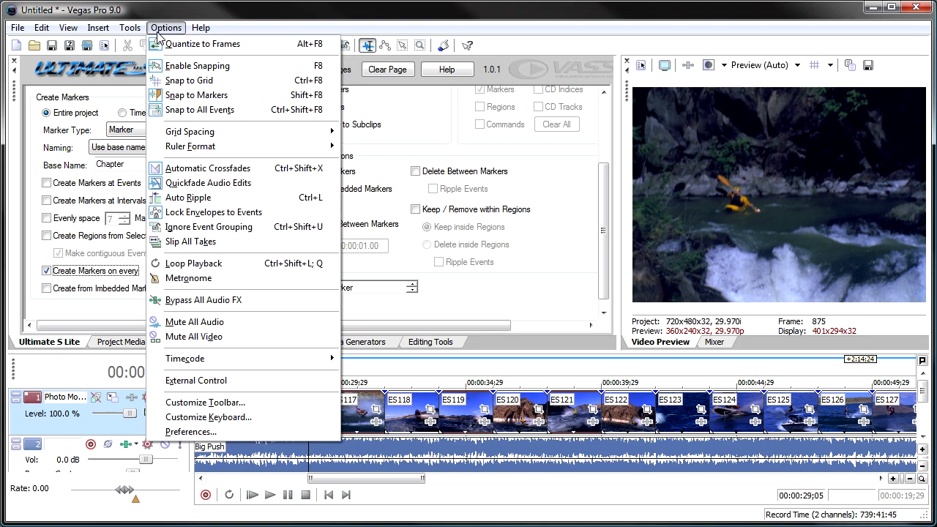
left_click(212, 429)
left_click(464, 72)
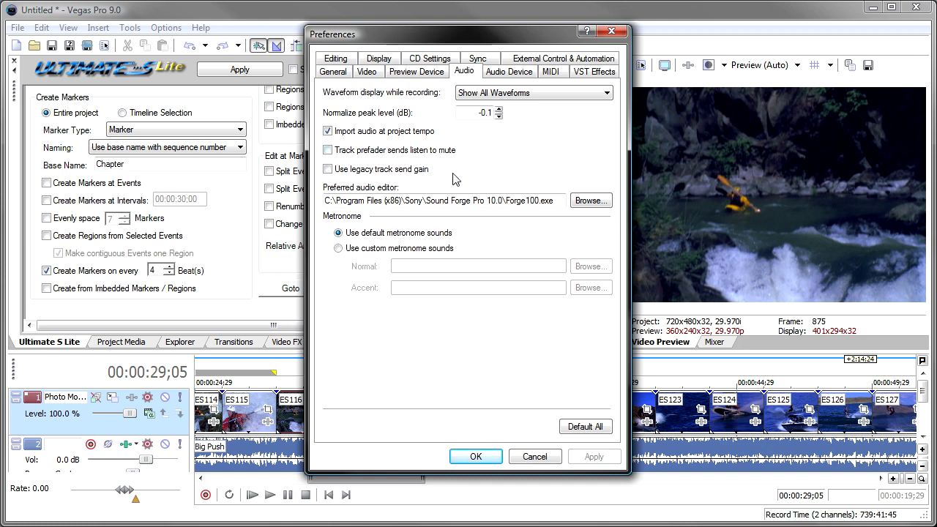
left_click(533, 457)
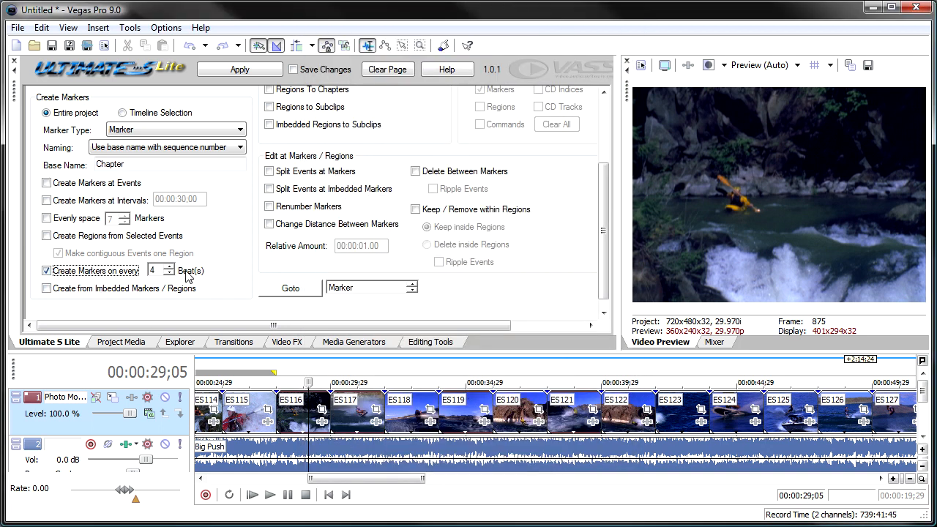
Create numbered Chapter markers on every 4 beats, and replace them with markers using the No name option.
left_click(227, 70)
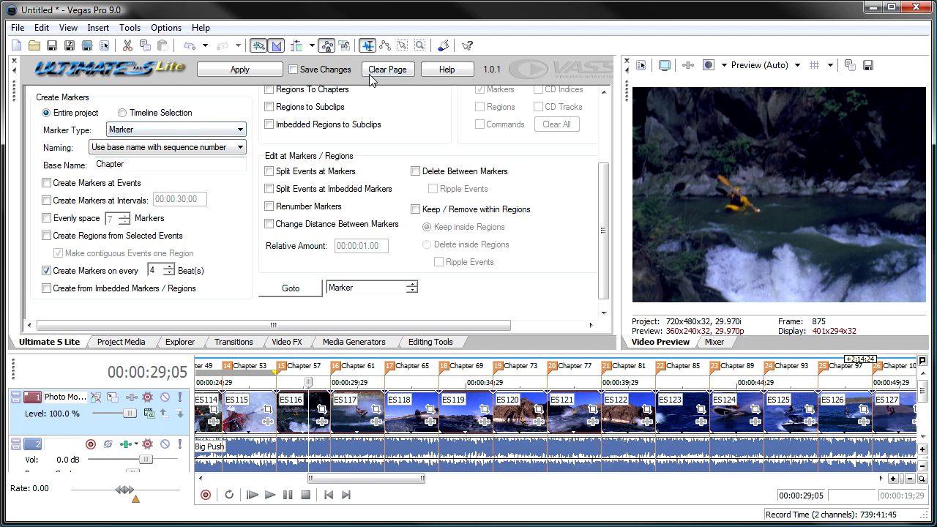
left_click(189, 45)
left_click(233, 147)
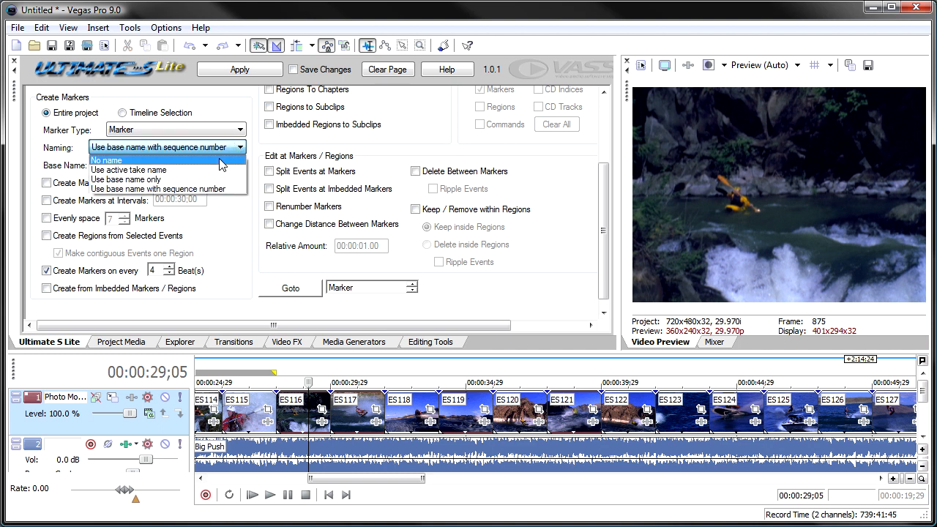
left_click(221, 161)
left_click(246, 71)
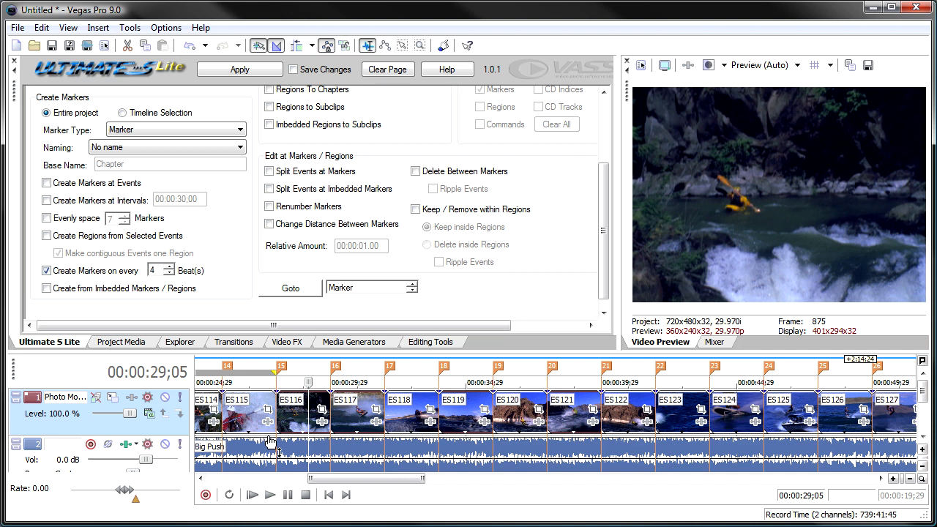
Undo the 4-beat markers and create unnamed markers on every 1 beat across the entire project.
left_click(189, 46)
left_click(169, 274)
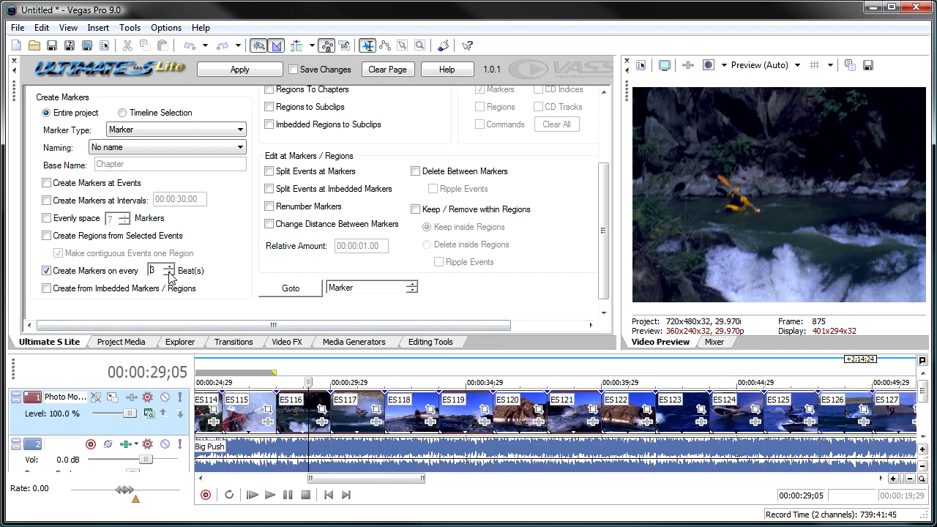
left_click(241, 71)
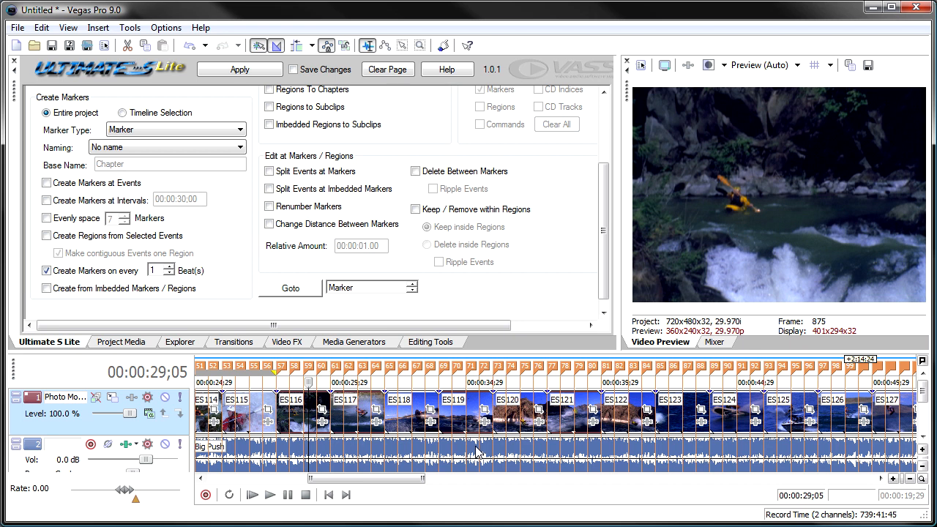
Turn off beat-based creation, undo the one-beat markers, and start a new project without saving changes.
left_click(47, 271)
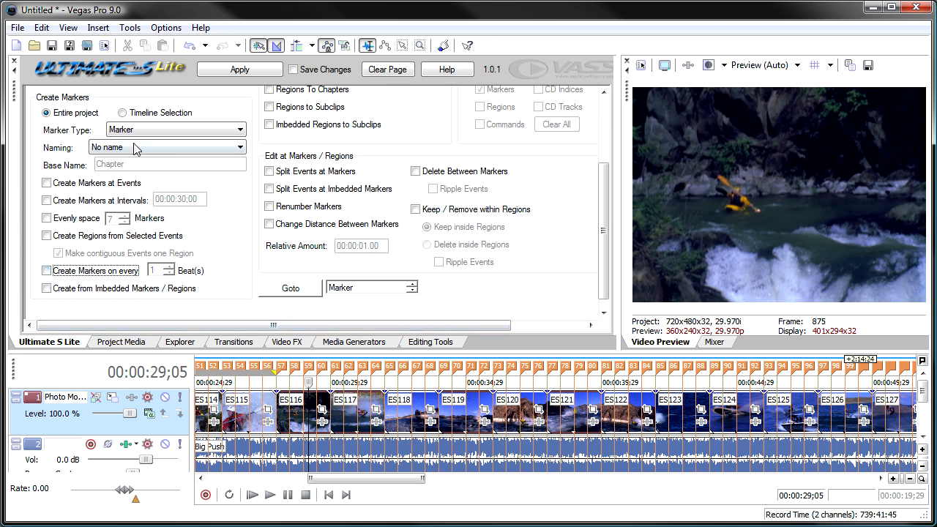
left_click(190, 46)
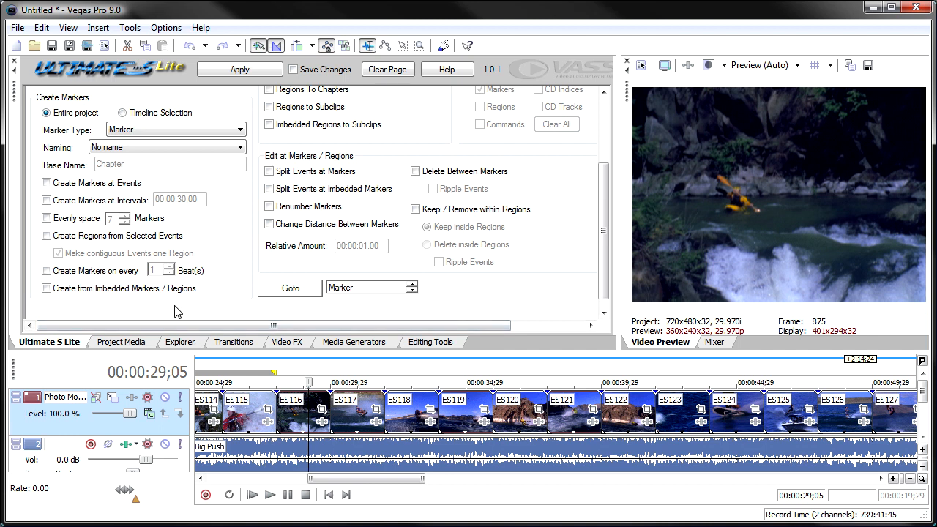
left_click(16, 46)
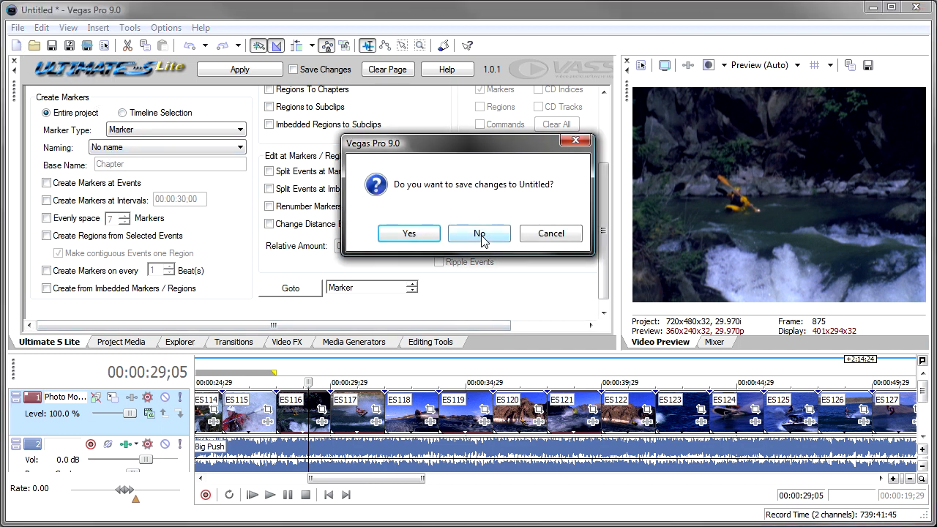
left_click(480, 232)
Add Downing Square - Full - HeavyBeat.wav from the Hall Of Shadows Full Arrangements folder at the start of the timeline.
left_click(180, 342)
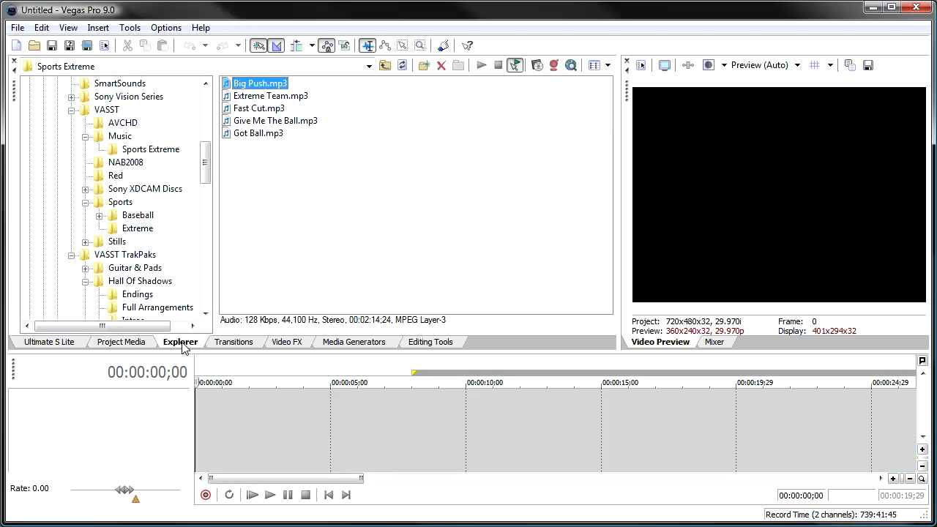
left_click_drag(206, 172, 206, 192)
left_click(156, 204)
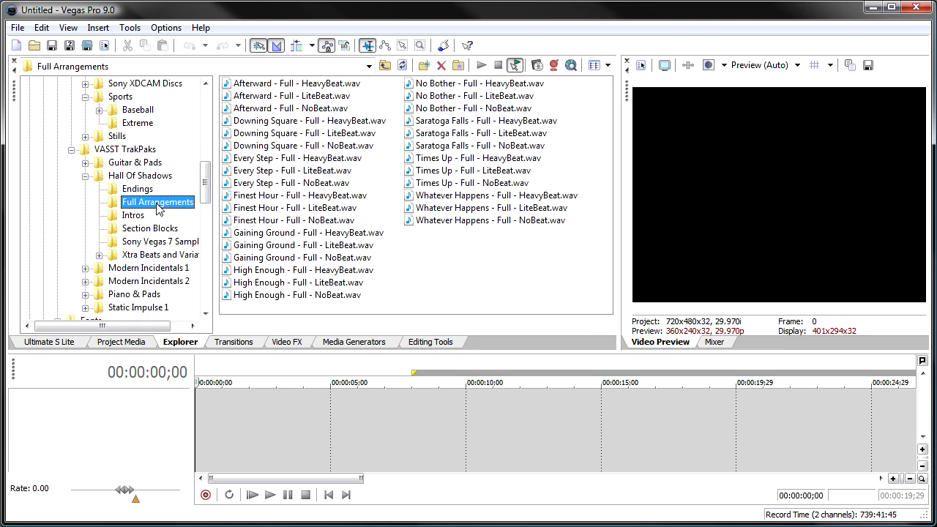
left_click_drag(270, 121, 199, 423)
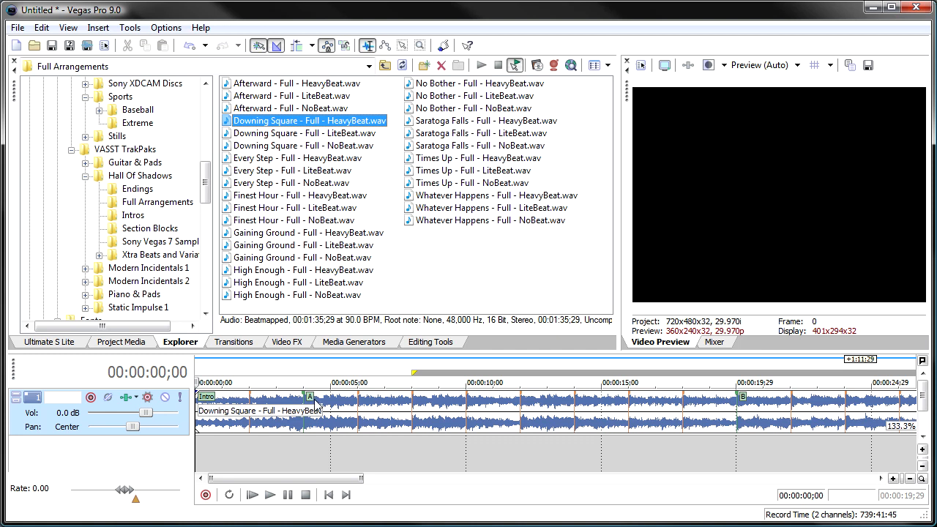
left_click(469, 425)
scroll(469, 425, "down", 4)
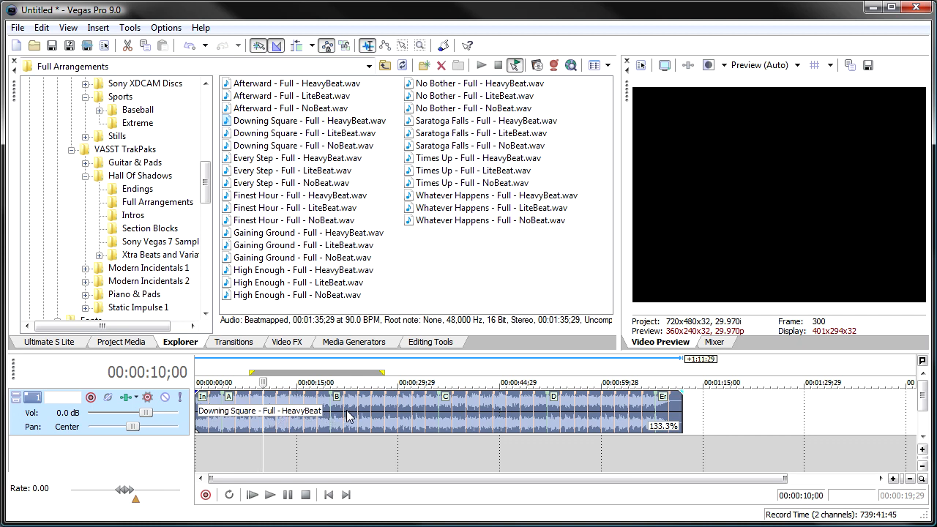
Create markers and regions across the entire project from the imbedded markers in the Downing Square audio event.
left_click(59, 341)
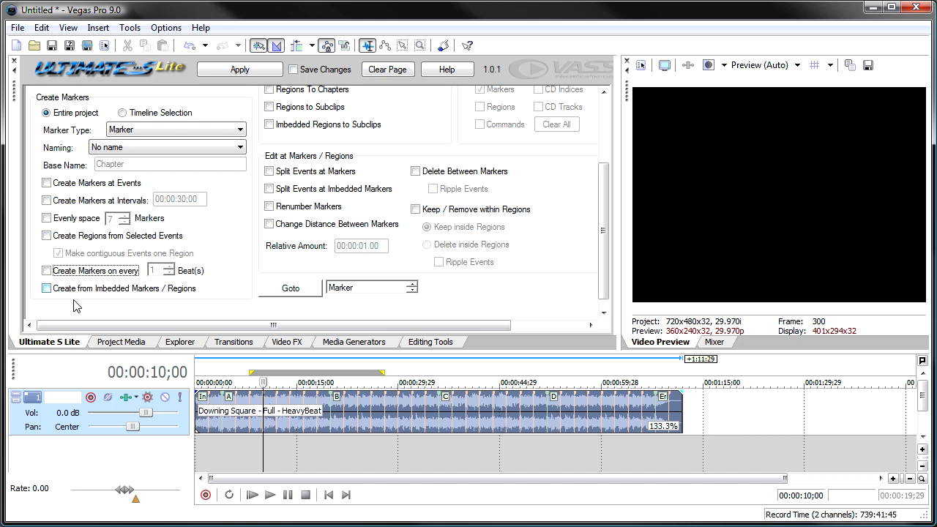
left_click(47, 289)
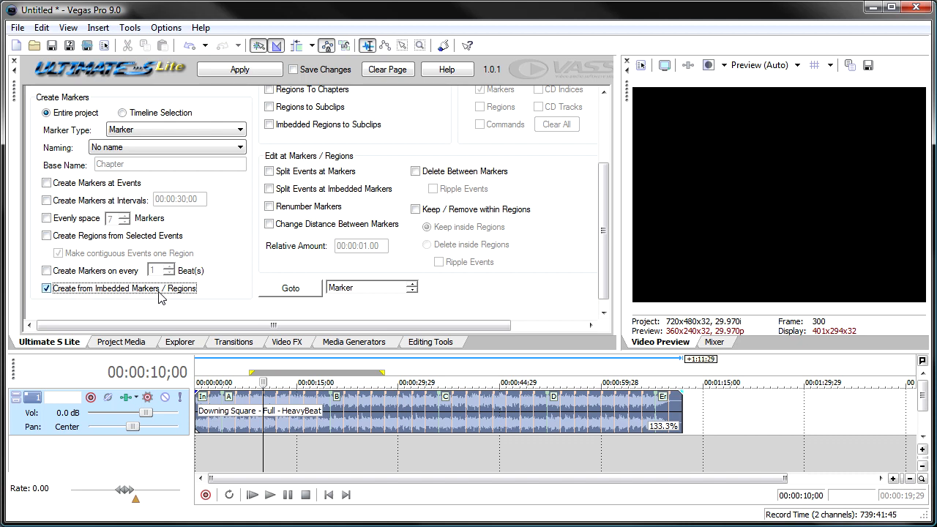
left_click(237, 424)
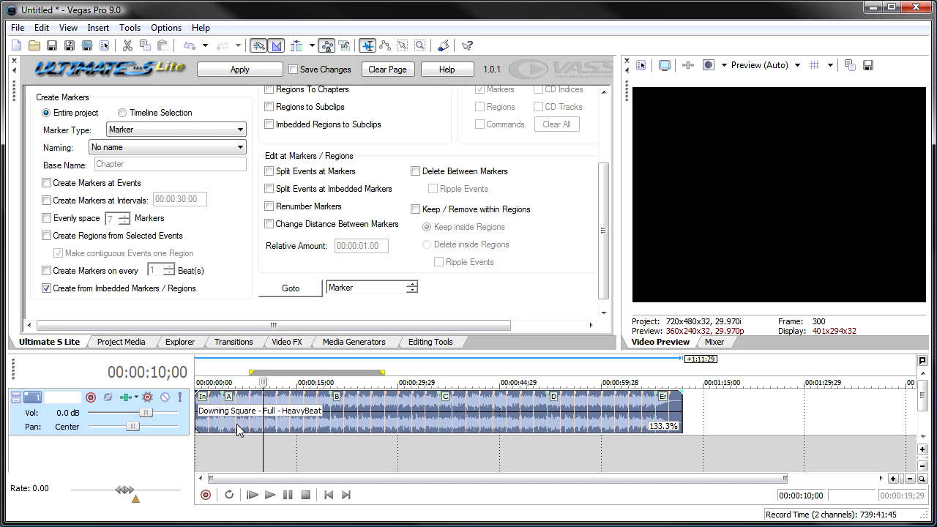
left_click(242, 68)
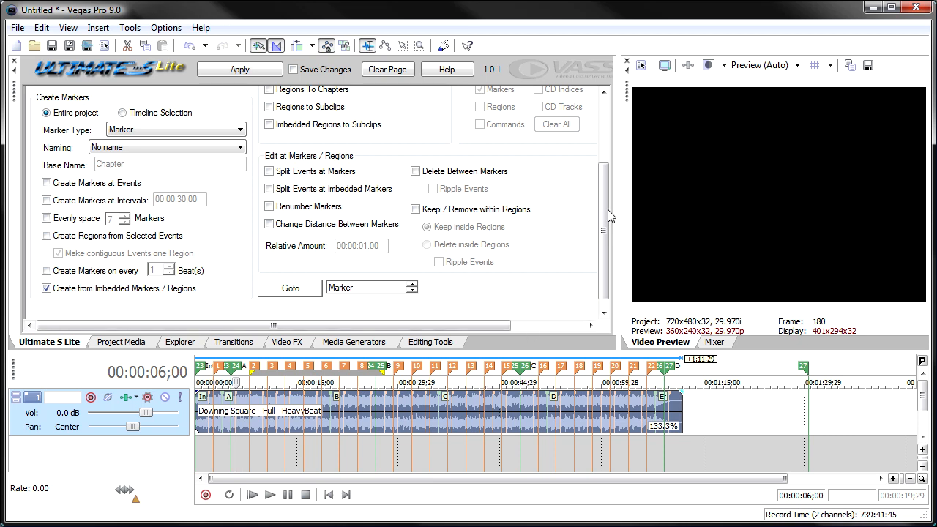
Convert every region in the entire project to a marker with the Convert Any to Any option.
left_click_drag(607, 209, 614, 139)
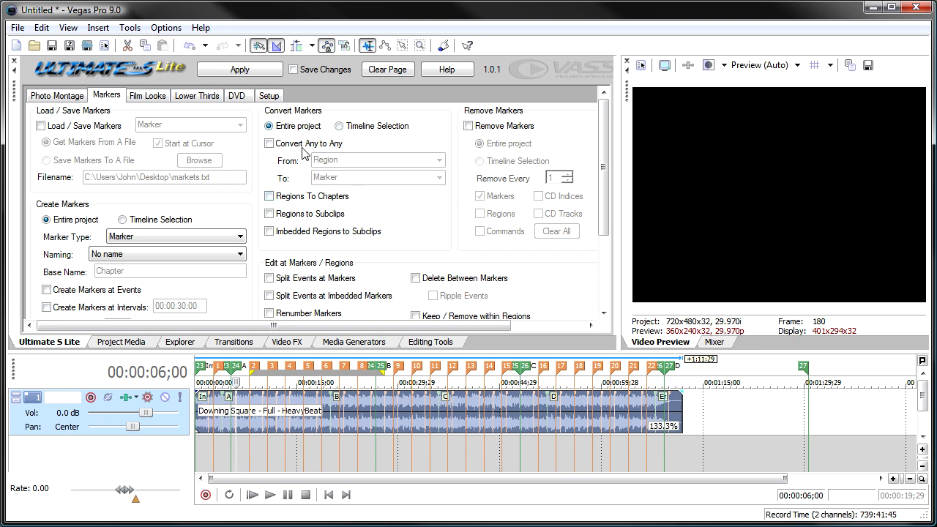
left_click(271, 144)
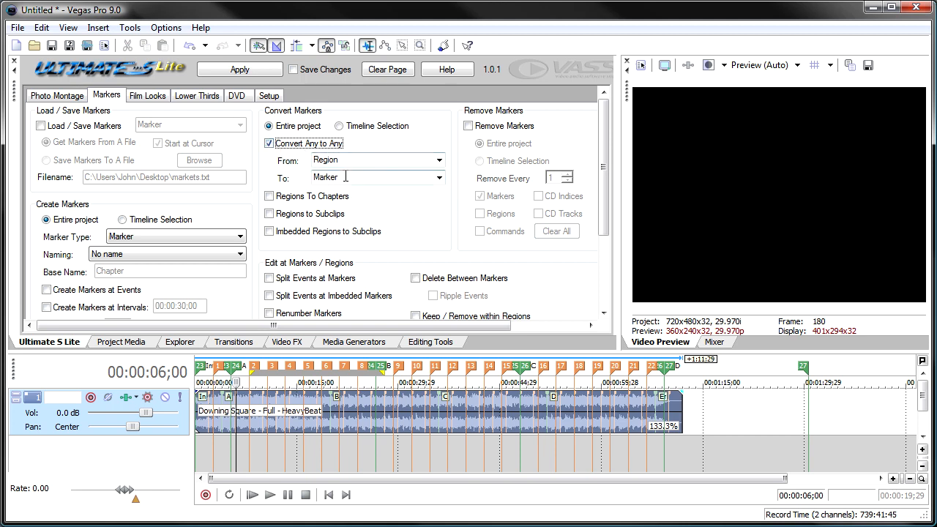
left_click(240, 72)
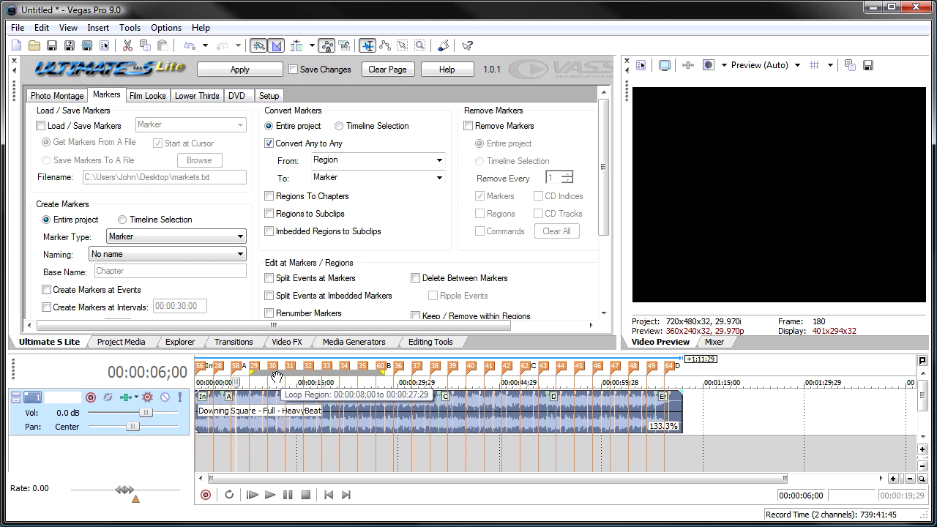
scroll(277, 396, "up", 5)
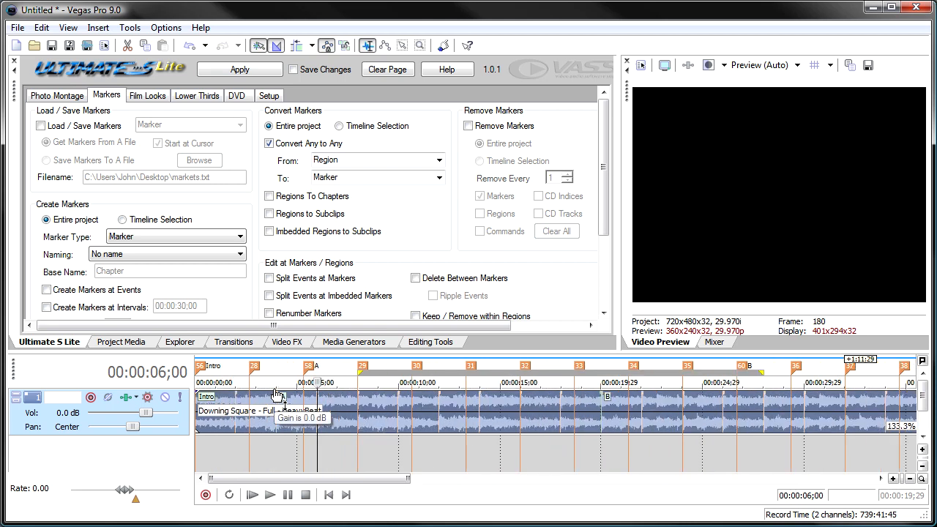
Examine the source and target types offered for conversion and the markers along the timeline.
left_click(439, 160)
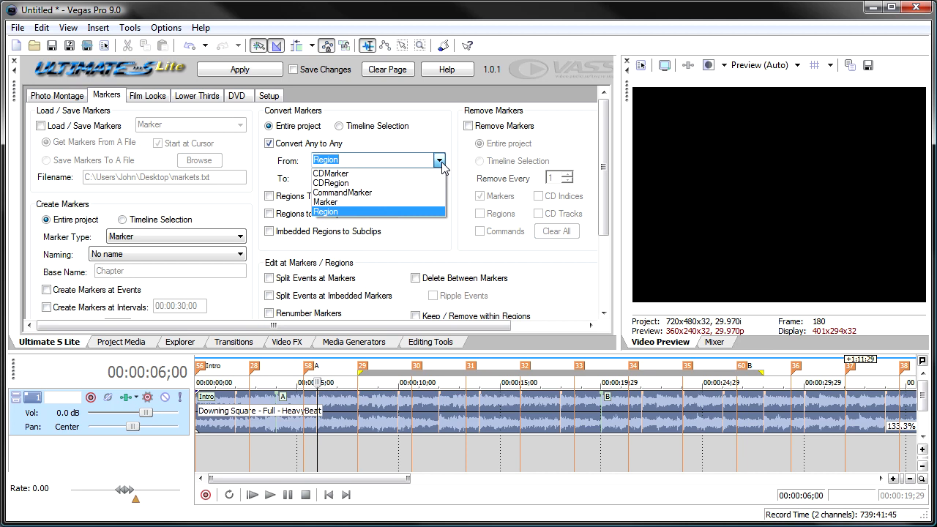
left_click(440, 161)
left_click(439, 177)
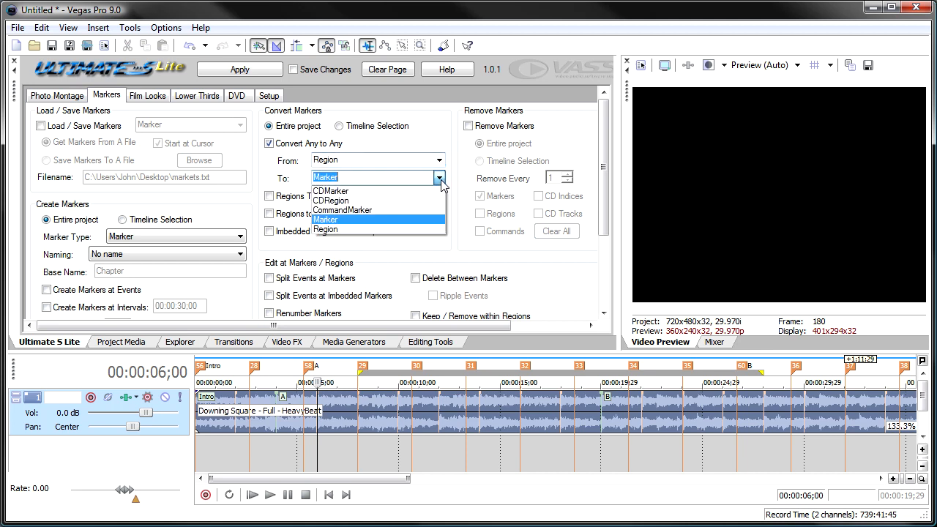
left_click(441, 181)
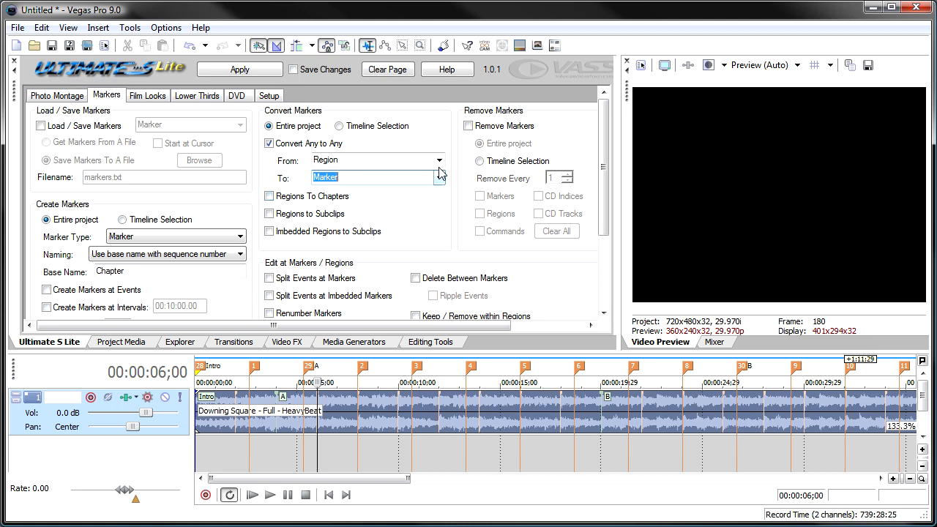
left_click(414, 418)
scroll(414, 417, "down", 3)
scroll(414, 418, "down", 2)
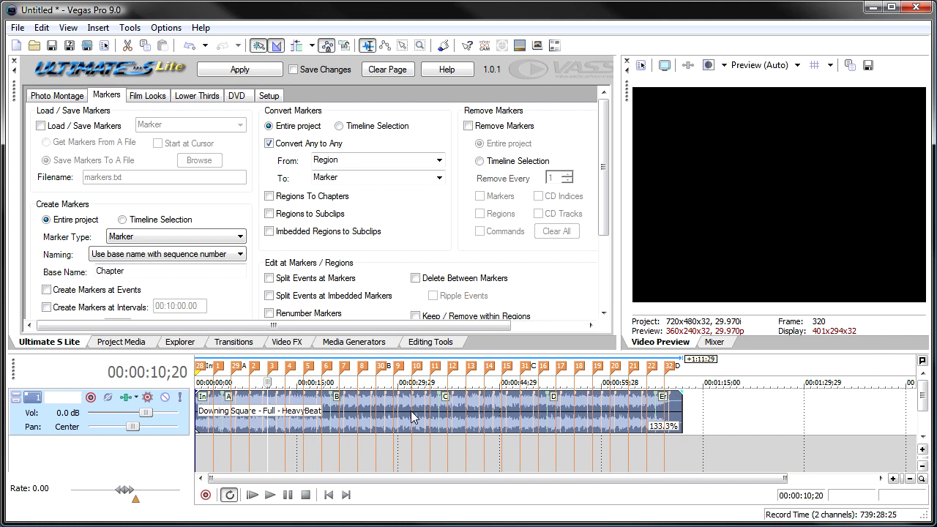
scroll(413, 417, "up", 2)
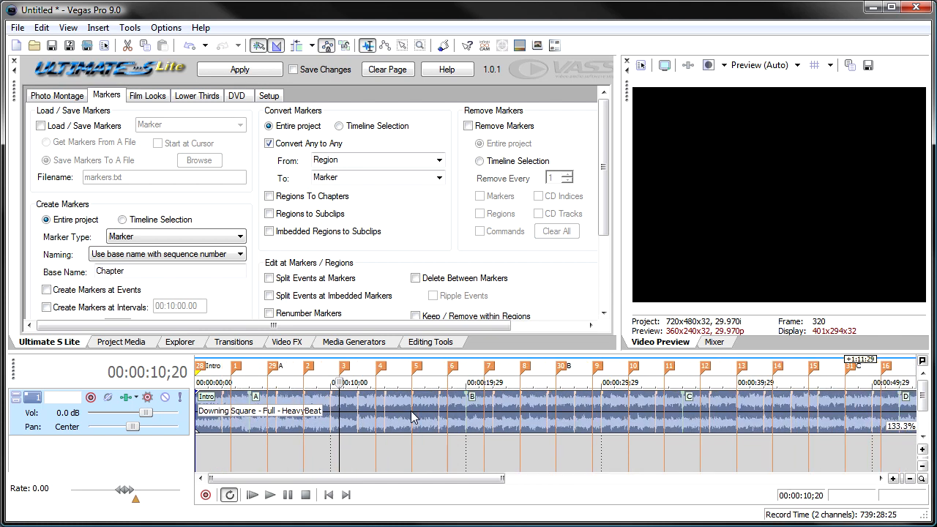
Convert all markers in the entire project to regions with the Convert Any to Any option.
left_click(440, 161)
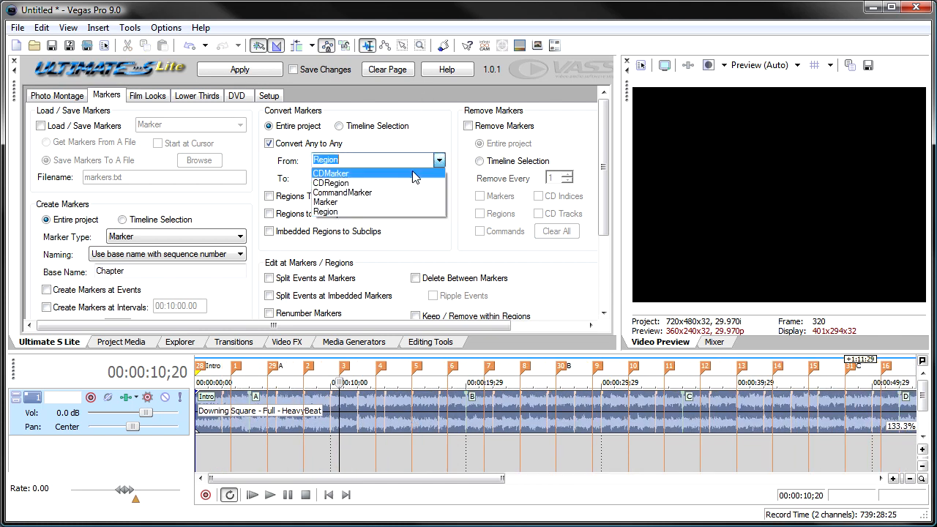
left_click(400, 202)
left_click(440, 181)
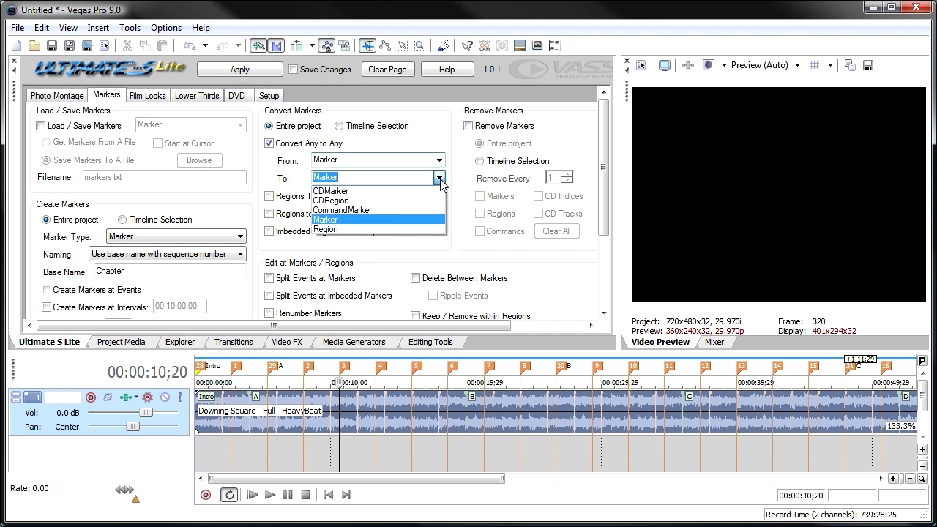
left_click(418, 229)
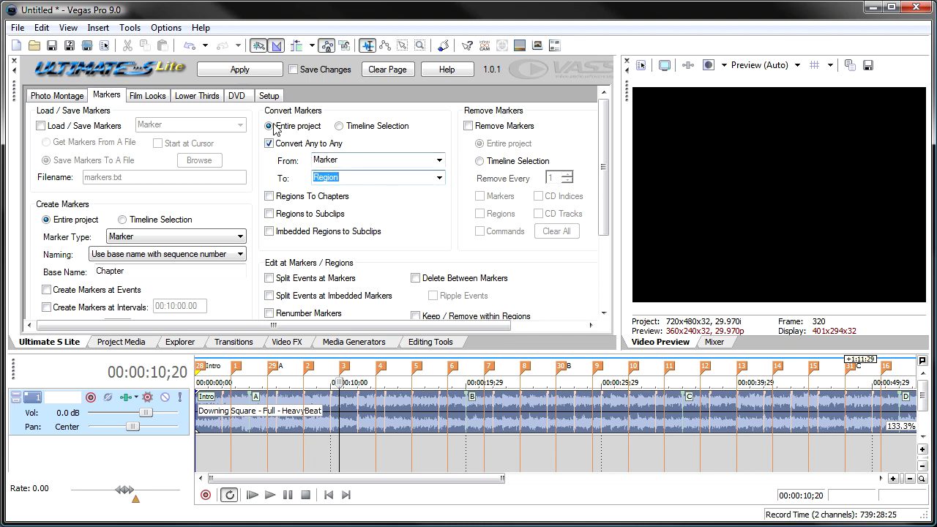
left_click(244, 73)
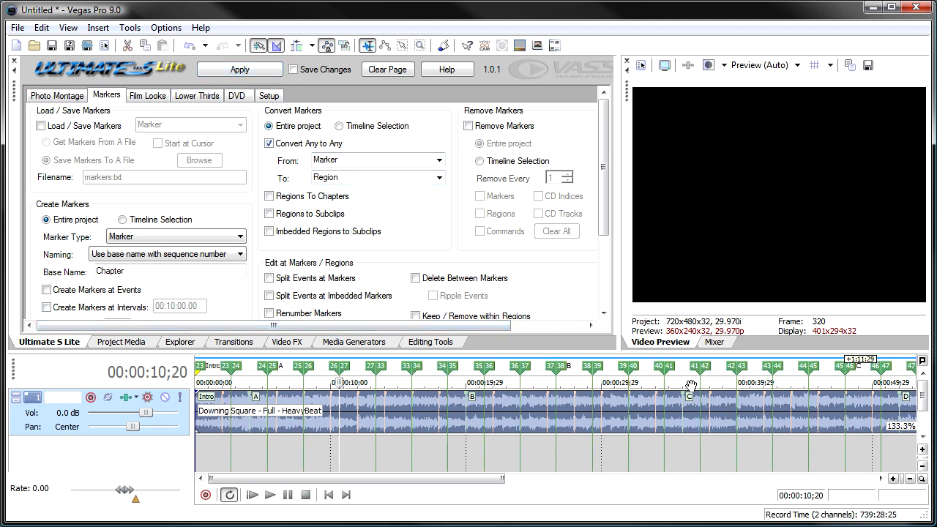
Turn off Convert Any to Any, convert the project's regions to chapters, and undo that conversion.
left_click(276, 197)
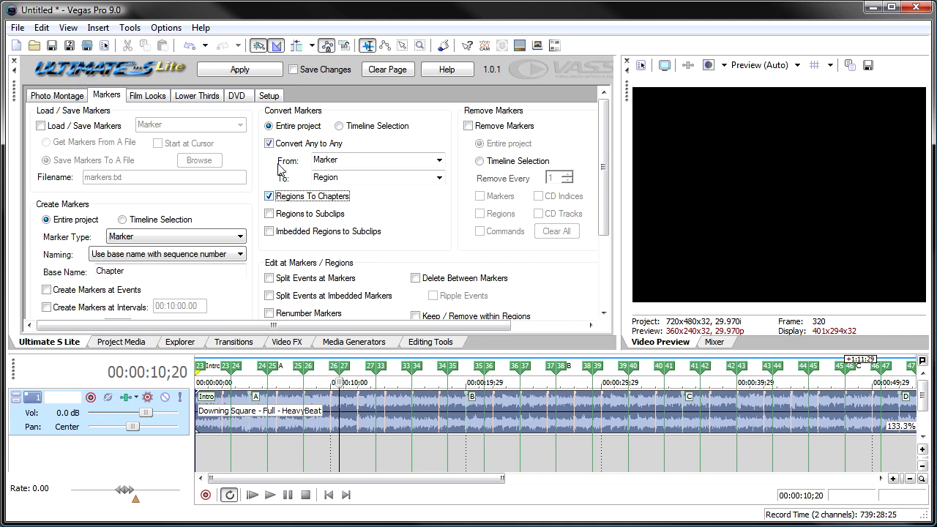
left_click(270, 144)
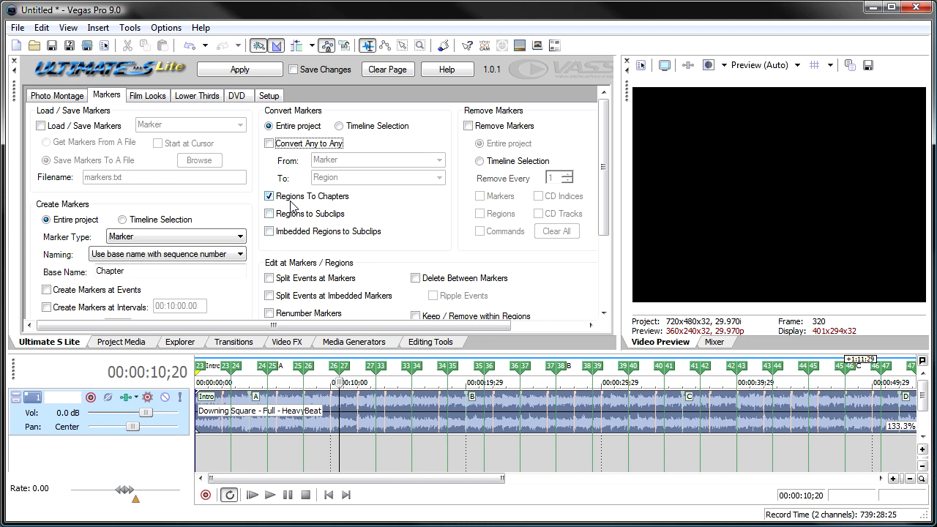
left_click(248, 71)
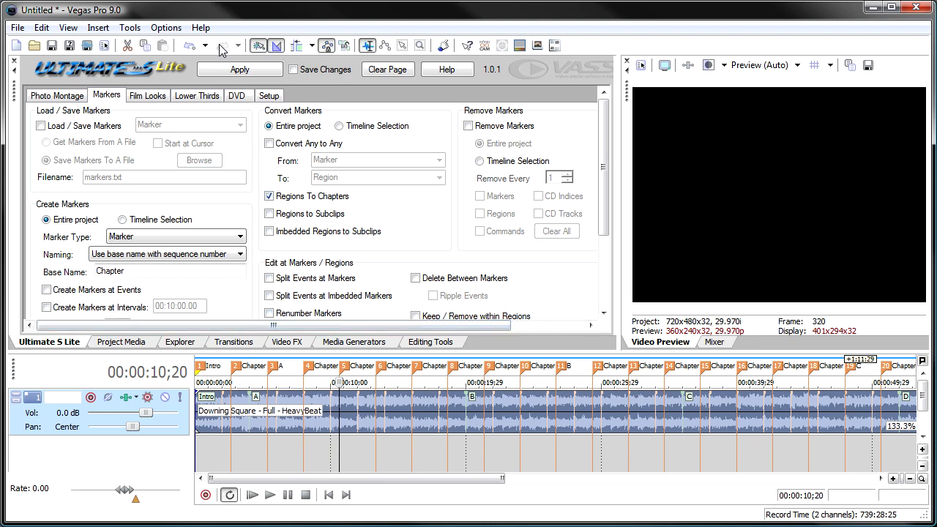
left_click(190, 46)
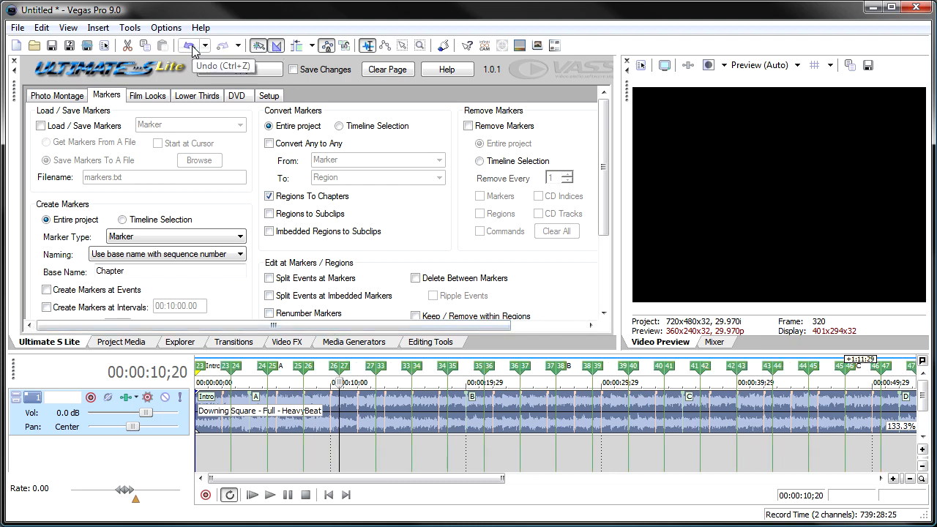
scroll(442, 454, "down", 3)
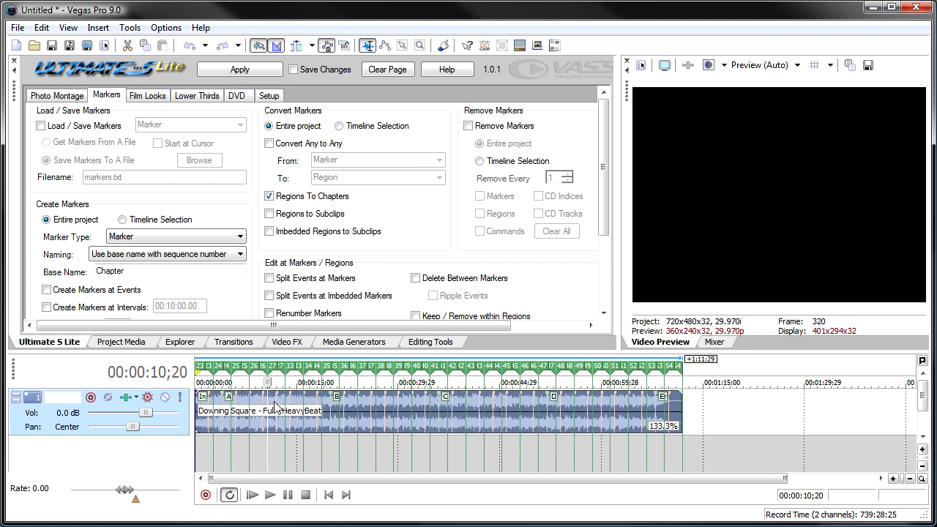
Add ES102.avi from the Sports Extreme folder at the start of the timeline on a video track above the audio.
left_click(178, 342)
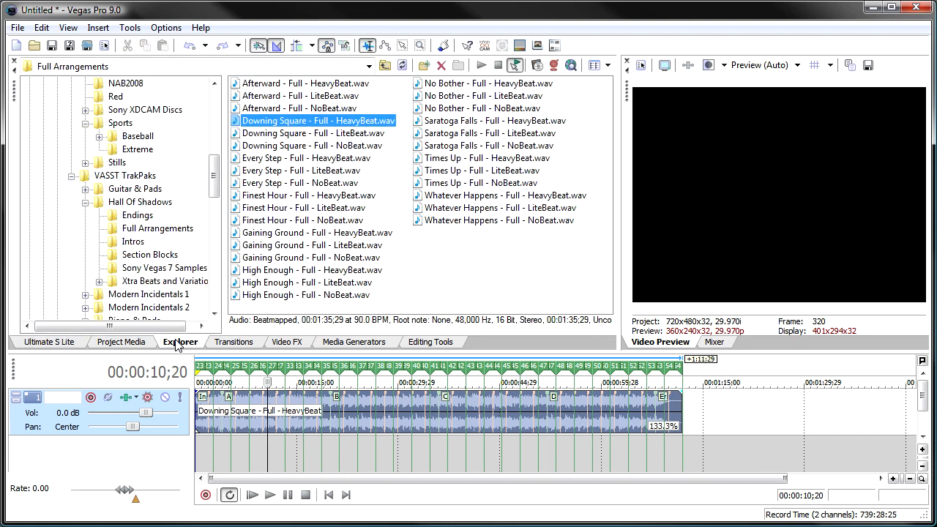
left_click(137, 150)
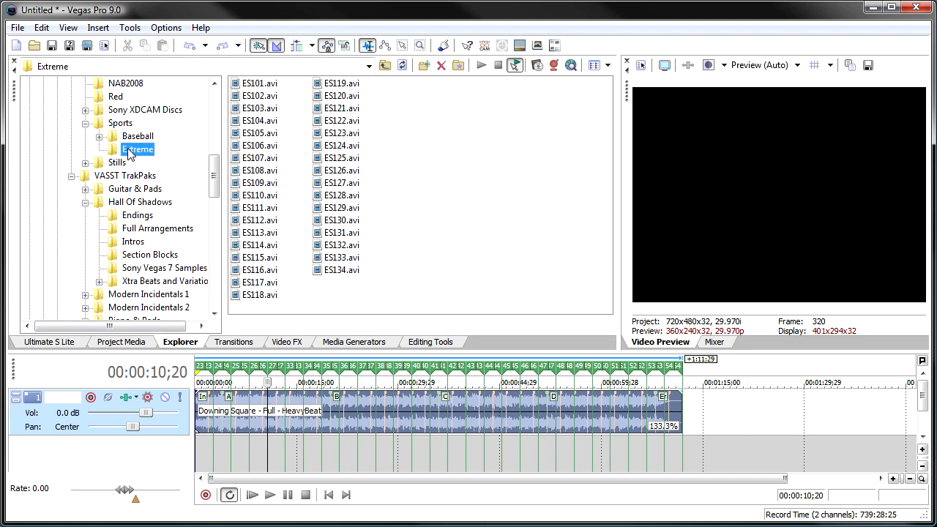
left_click_drag(252, 100, 219, 409)
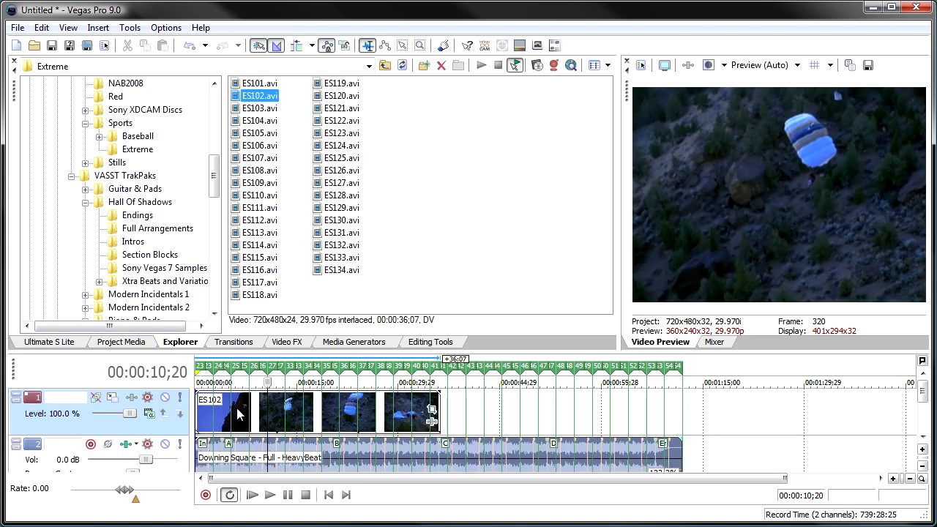
Turn off Regions To Chapters and remove every region from the entire project with the Remove Markers option.
left_click(117, 345)
left_click(61, 344)
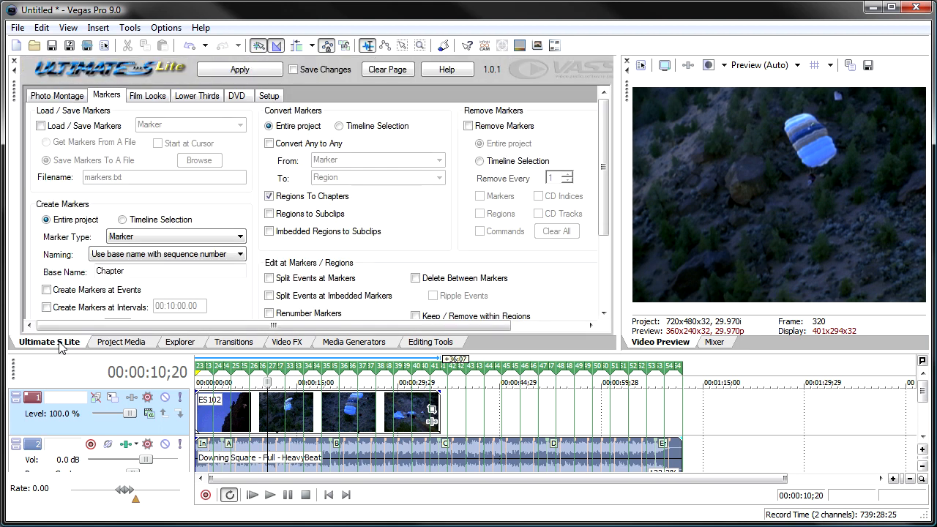
left_click(294, 199)
left_click(479, 127)
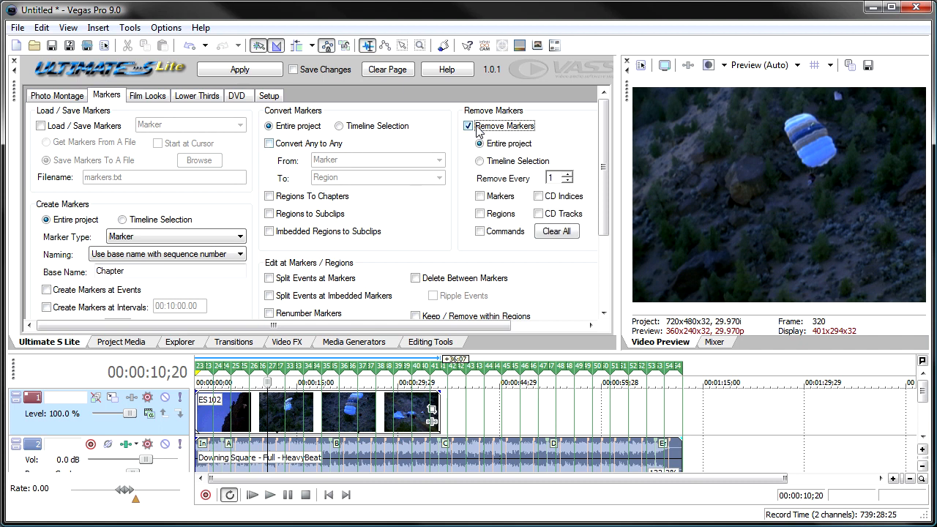
left_click(481, 215)
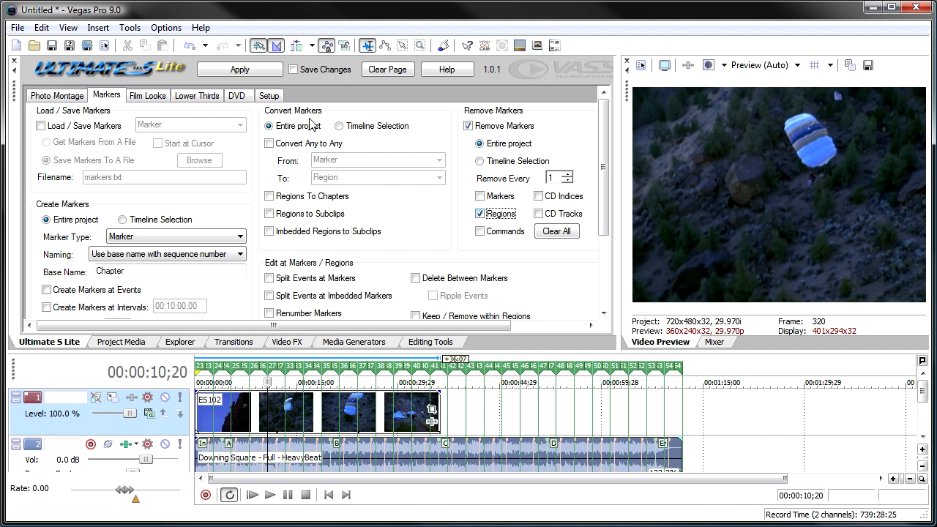
left_click(258, 71)
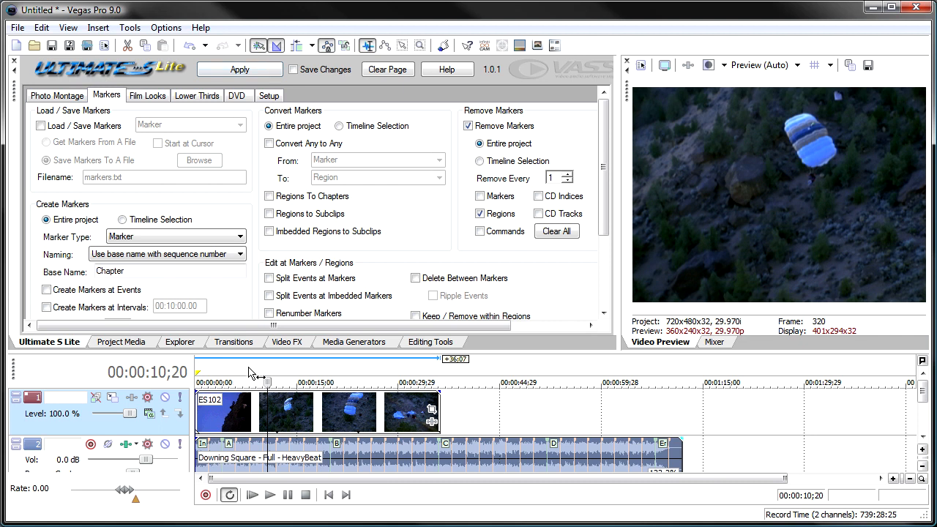
Create an Intro region over about the first 8 seconds and a Jump Start region from about 11 to 22 seconds.
left_click_drag(251, 365, 195, 365)
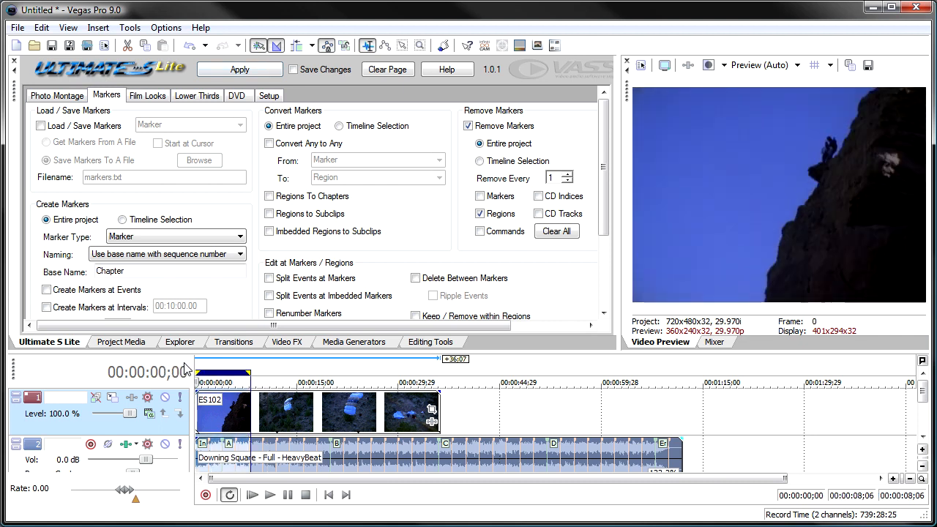
type("rIntro")
key("Return")
left_click_drag(273, 364, 344, 362)
key("r")
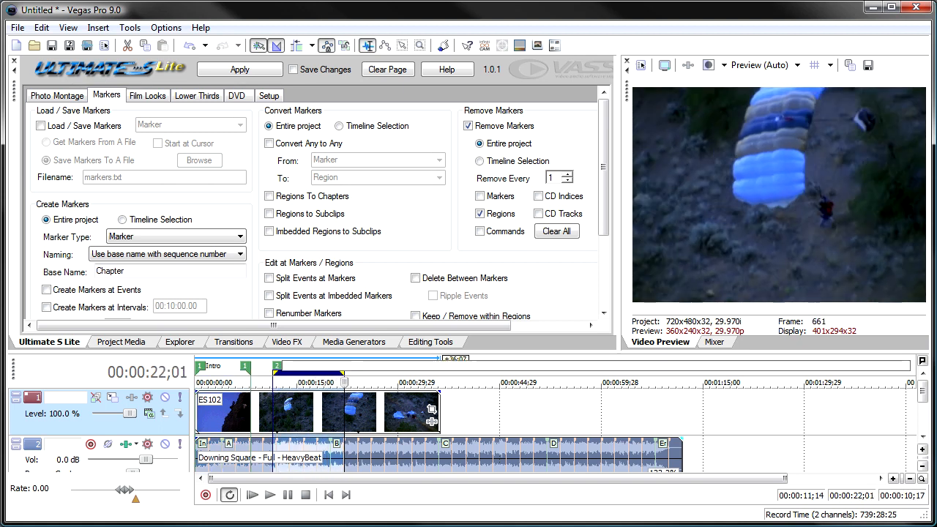
type("Jump Start")
key("Return")
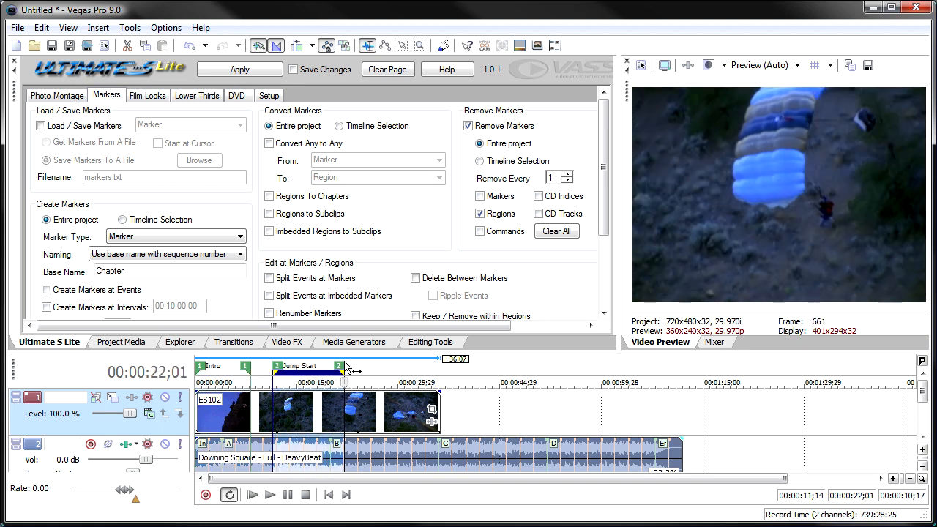
Create a region named Landing from about 28 to 35 seconds near the end of the ES102 clip.
left_click_drag(388, 366, 432, 366)
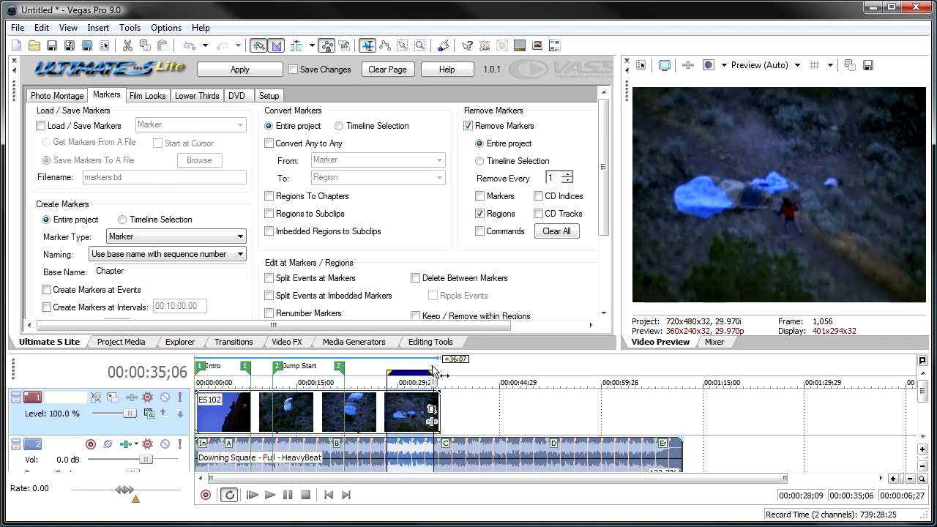
key("r")
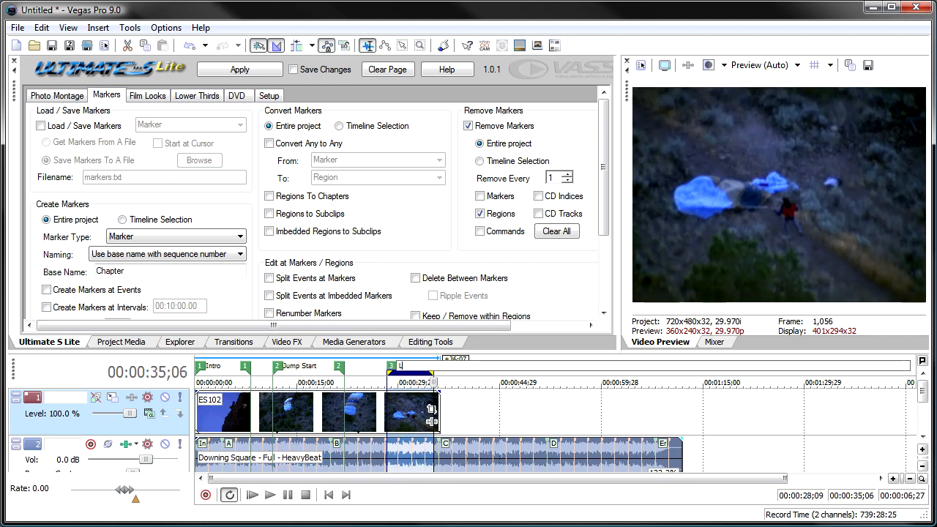
type("Landing")
key("Return")
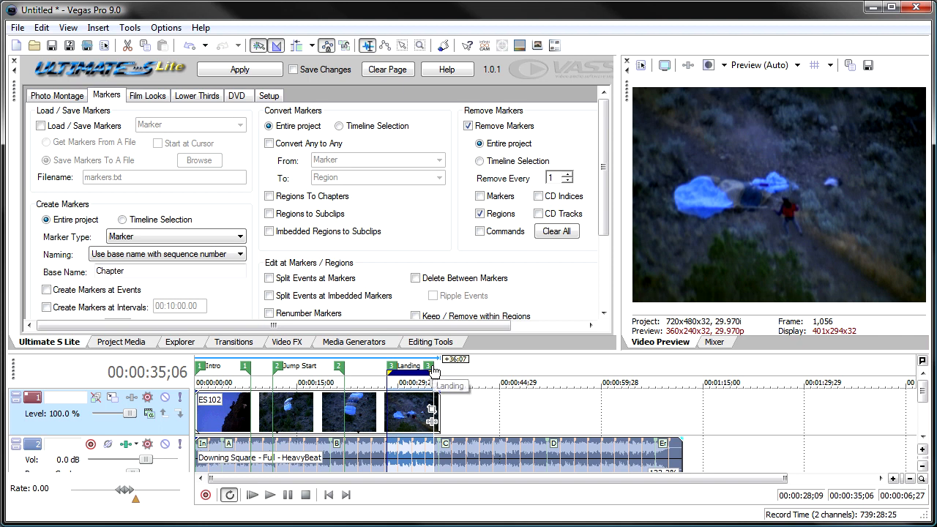
Clear the page's previous settings and convert all regions in the entire project to subclips.
left_click(307, 218)
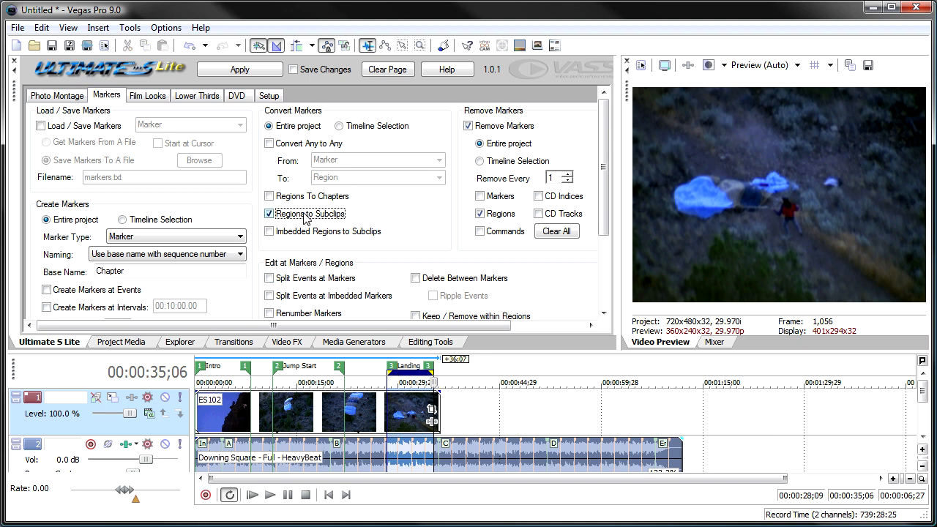
left_click(135, 344)
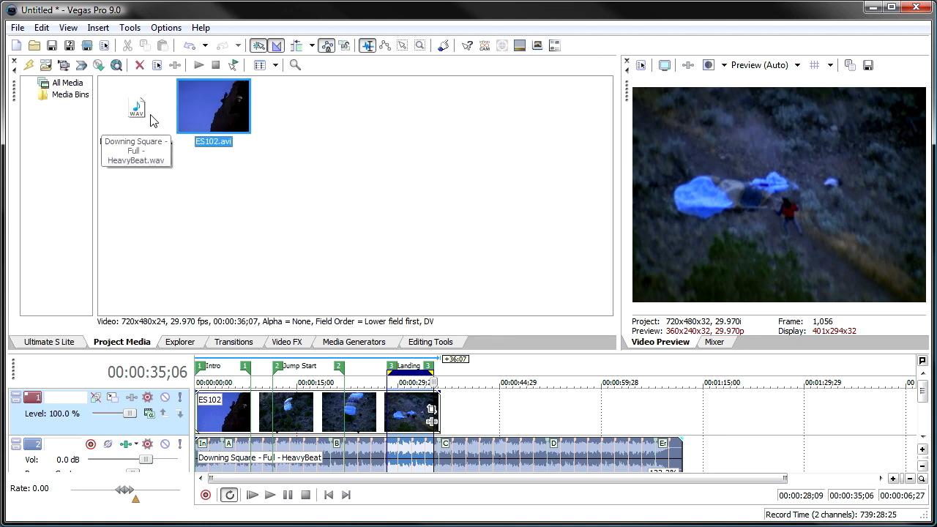
left_click(70, 344)
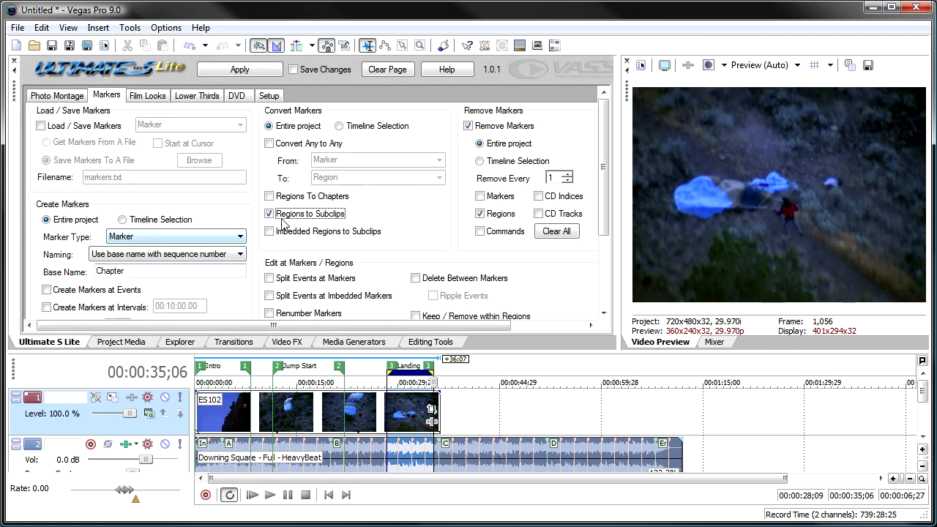
left_click(387, 70)
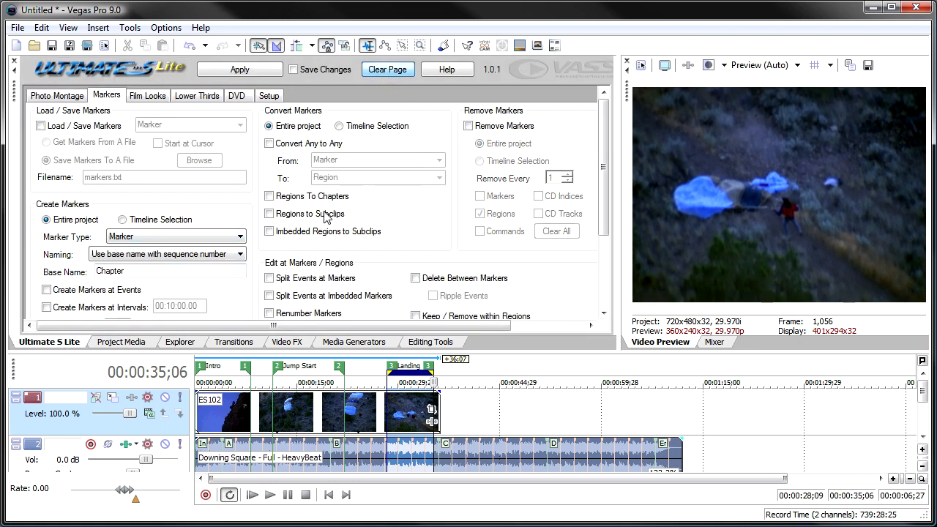
left_click(268, 213)
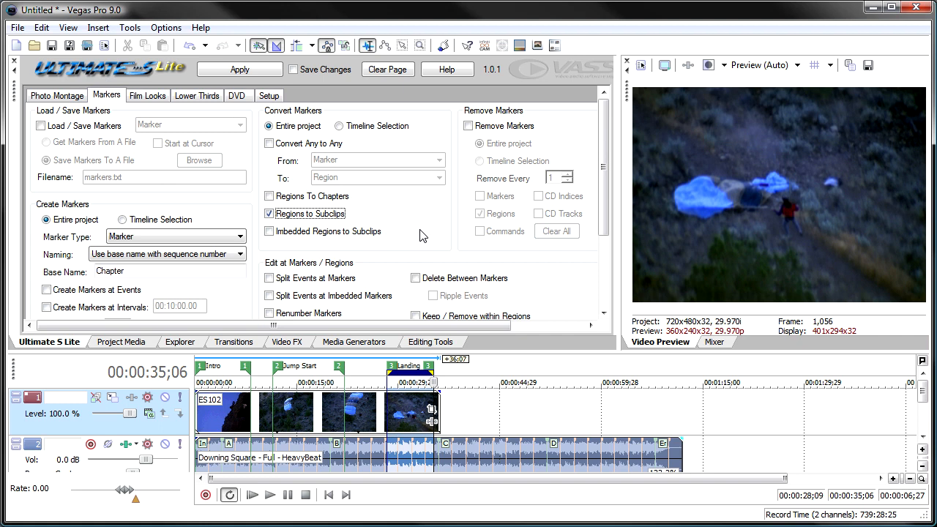
left_click(240, 71)
Place the Landing subclip from the project media on the video track after the ES102 clip, at about 42 seconds.
left_click(138, 344)
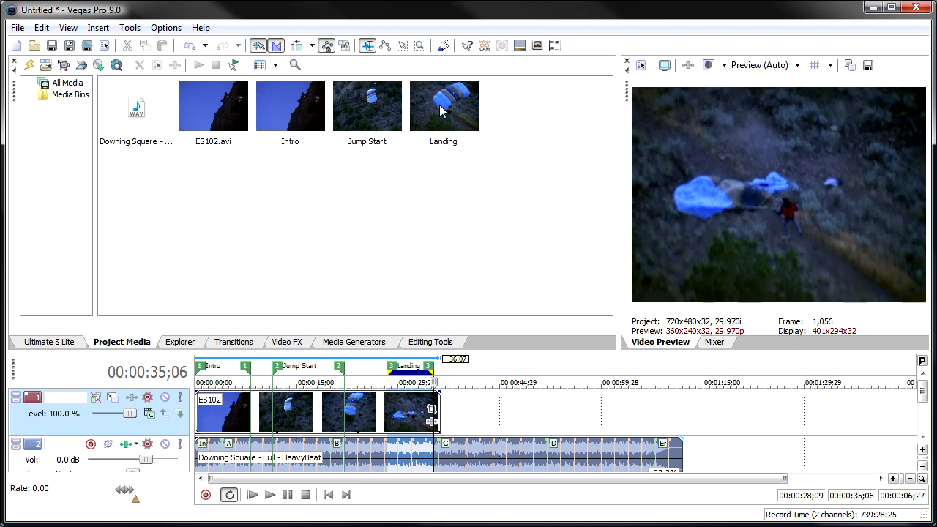
left_click_drag(441, 111, 502, 419)
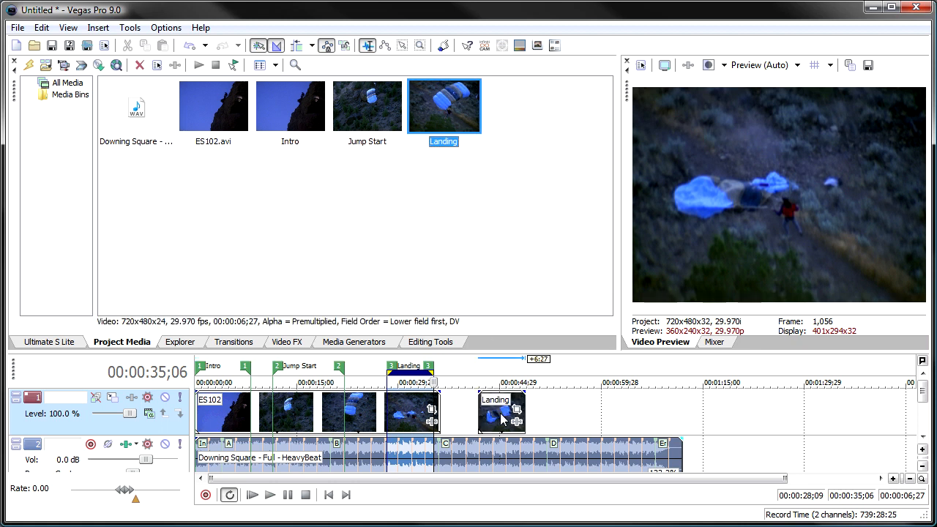
left_click(502, 419)
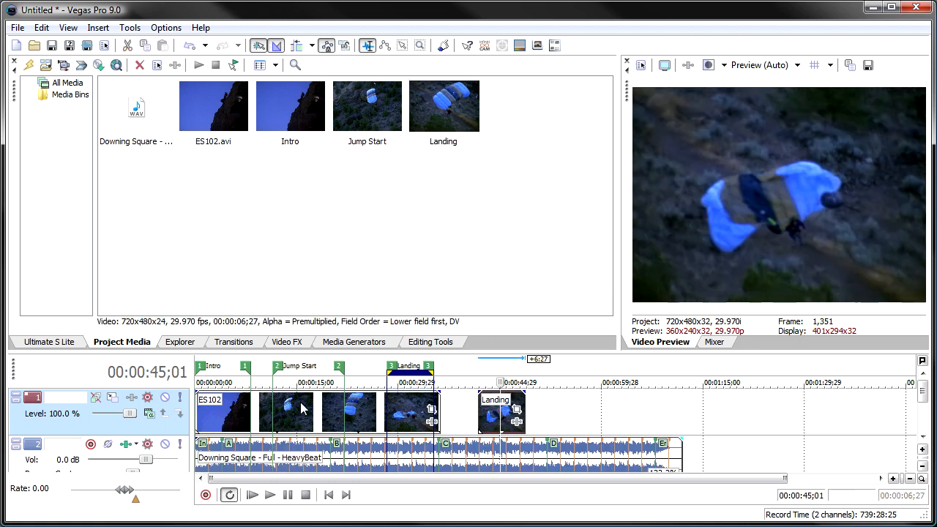
Turn off Regions to Subclips and enable Imbedded Regions to Subclips.
left_click(57, 342)
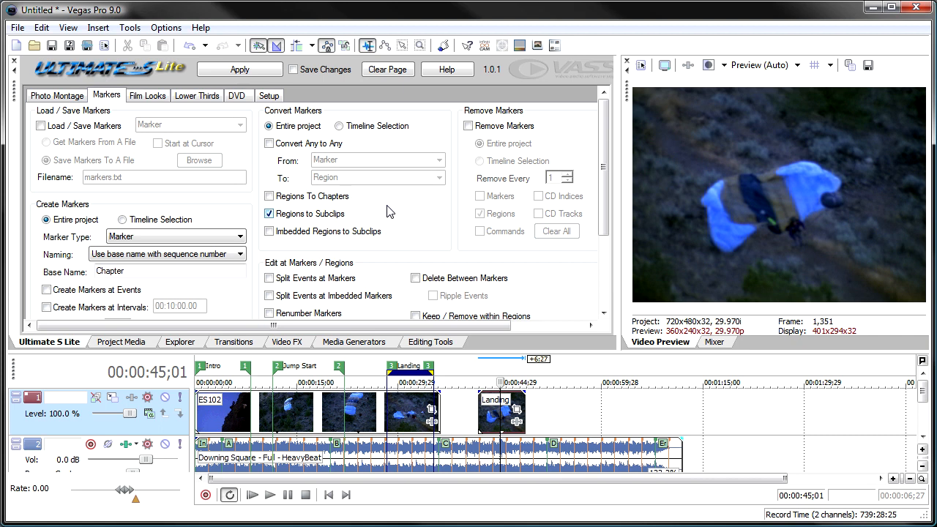
left_click(269, 215)
left_click(269, 231)
Open the ES102 clip in the Trimmer and create a region named Deploy from 00:00:03;16 to 00:00:06;29.
right_click(288, 412)
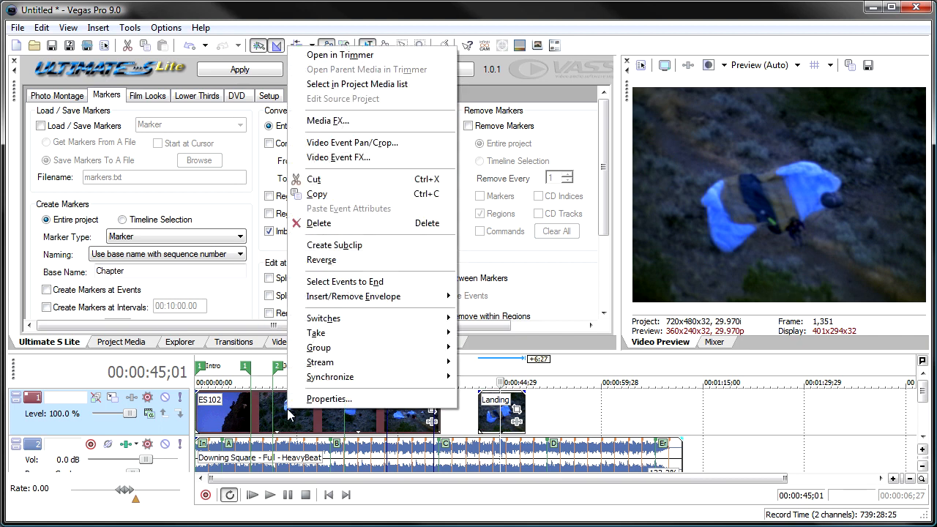
left_click(357, 57)
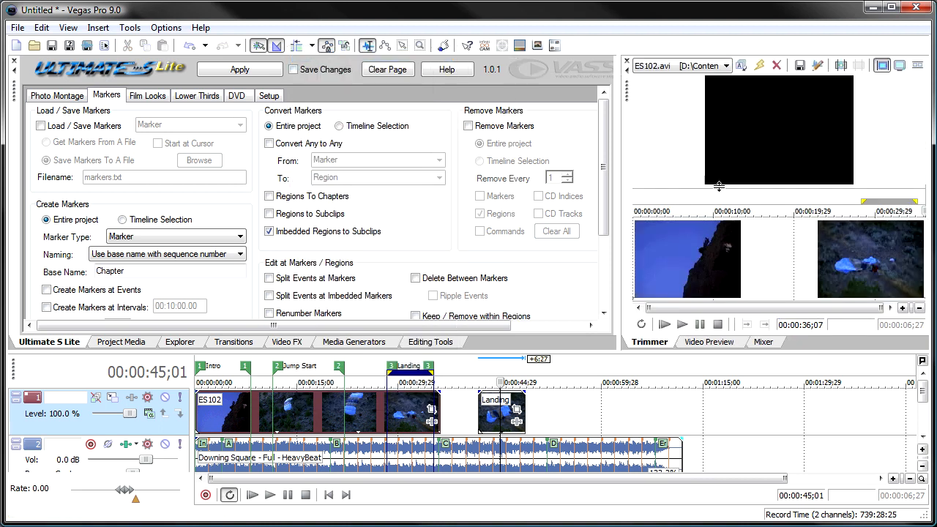
left_click(676, 202)
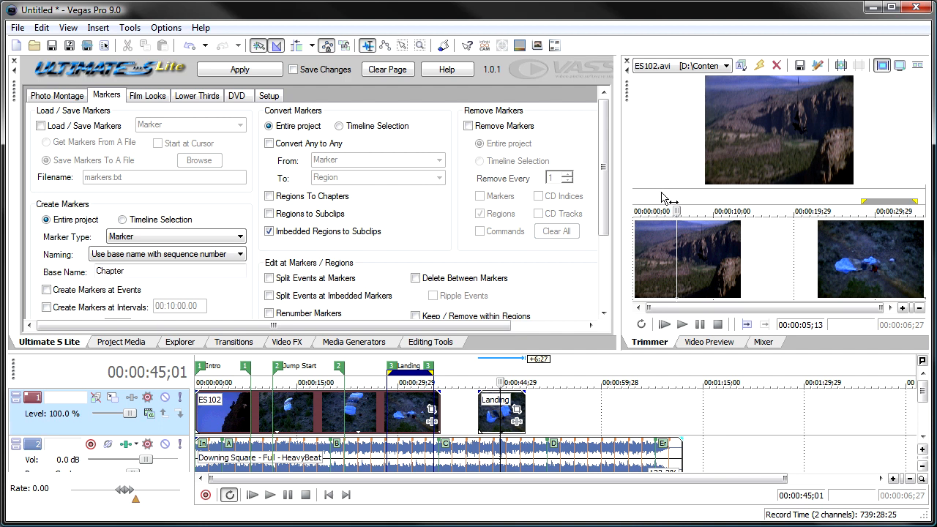
mouse_move(659, 192)
left_mouse_down()
mouse_move(691, 189)
mouse_move(663, 199)
left_mouse_up()
key("r")
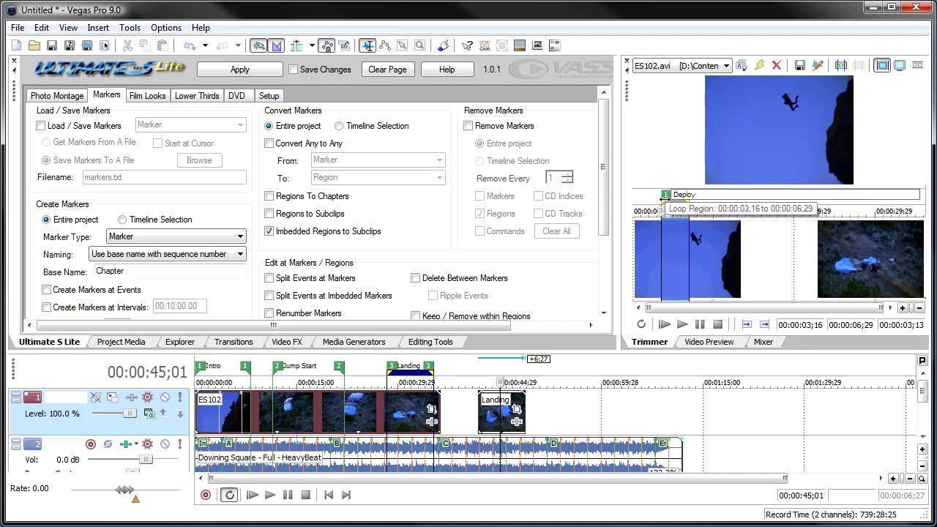
type("Deploy")
key("Return")
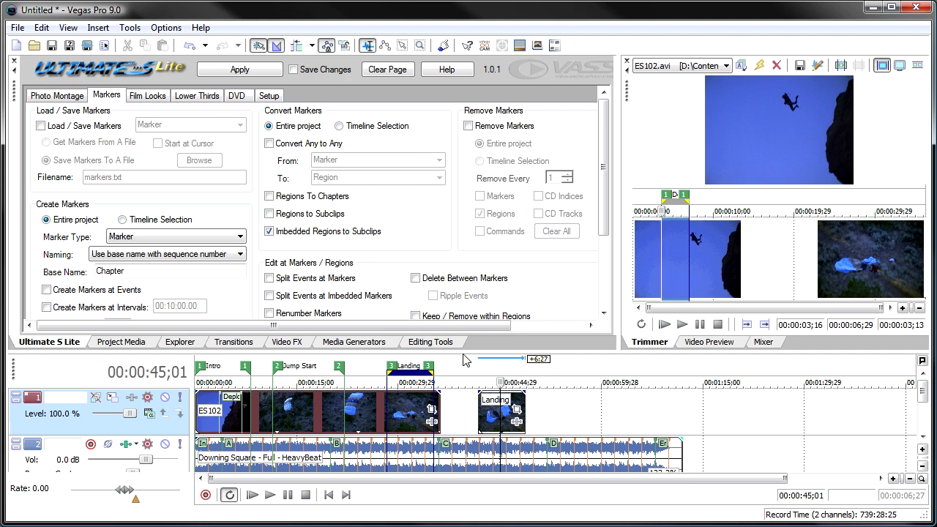
Convert the imbedded region to a subclip and place the Deploy subclip after the Landing clip, at about 53 seconds.
left_click(229, 399)
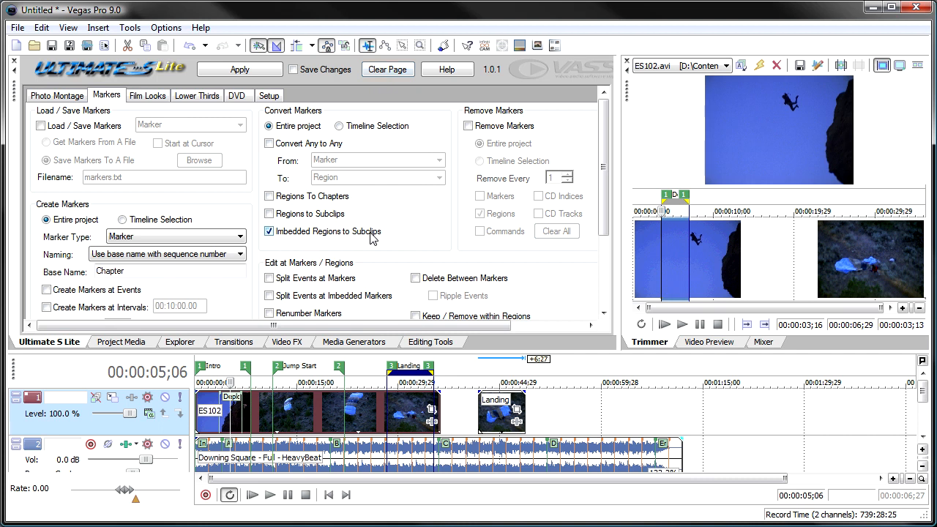
left_click(247, 73)
left_click(125, 344)
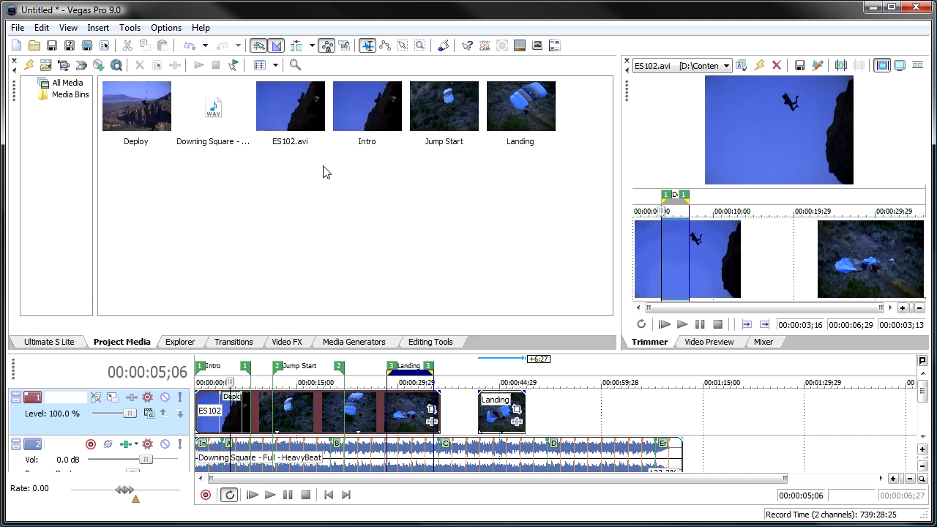
mouse_move(139, 118)
left_mouse_down()
mouse_move(551, 369)
mouse_move(564, 417)
left_mouse_up()
Play the Deploy subclip on the timeline in the Video Preview.
left_click(707, 342)
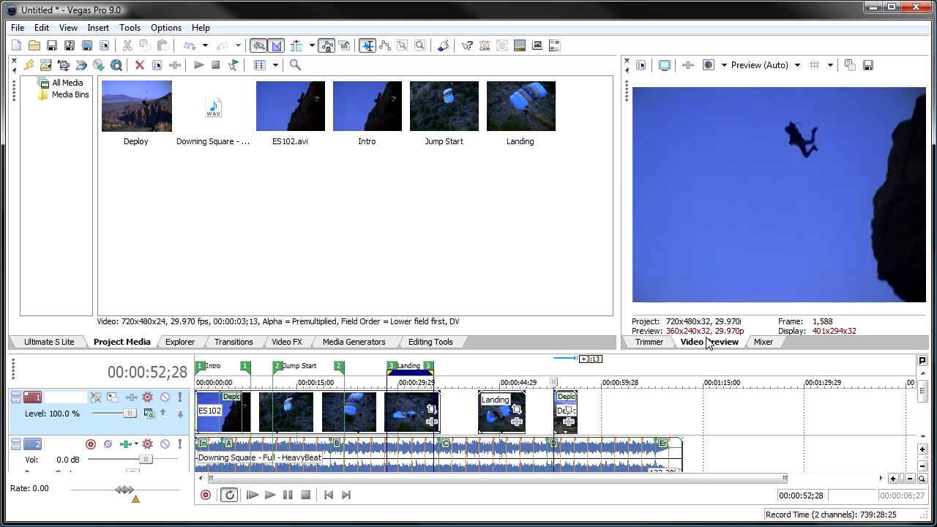
key("space")
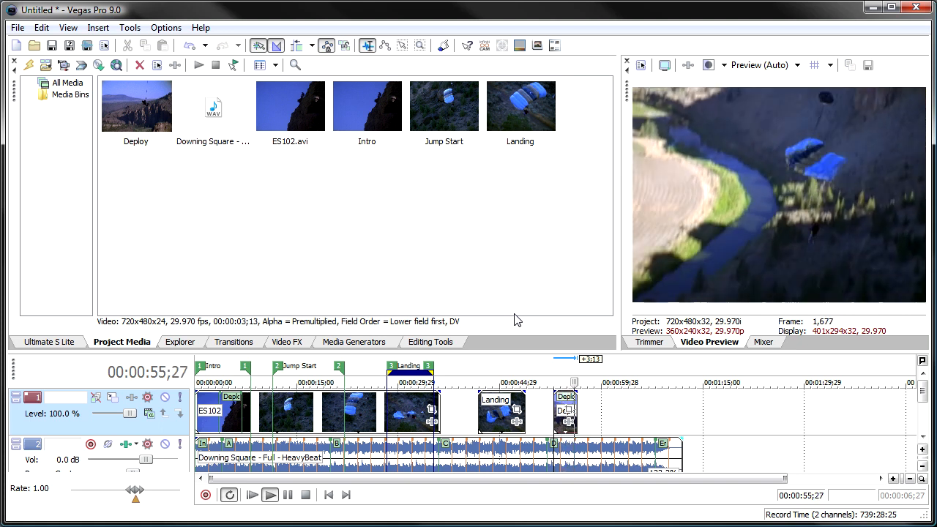
key("space")
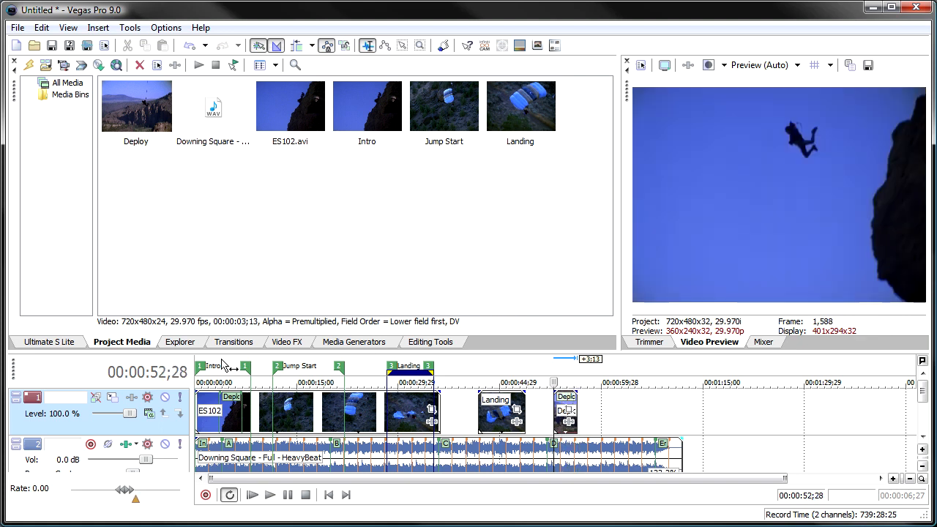
Clear the page's previous settings and remove all markers, regions and commands from the entire project.
left_click(54, 343)
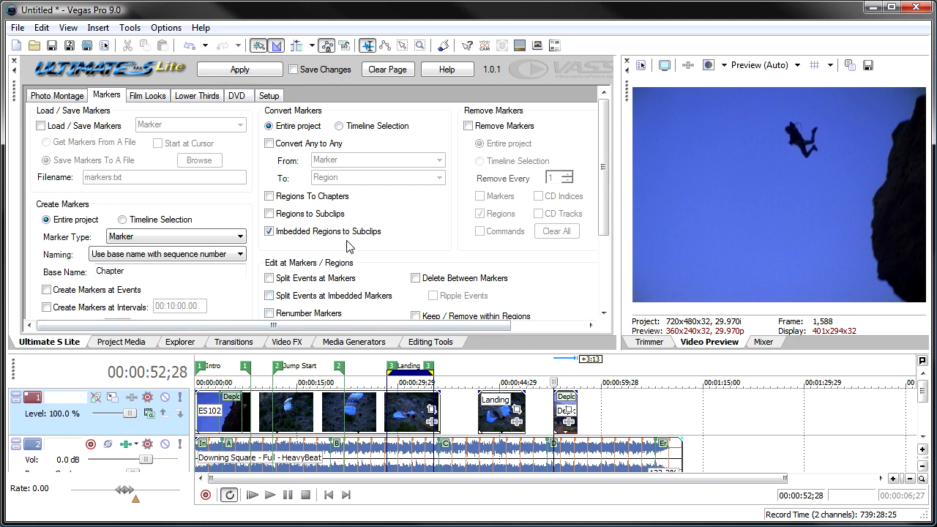
left_click(387, 72)
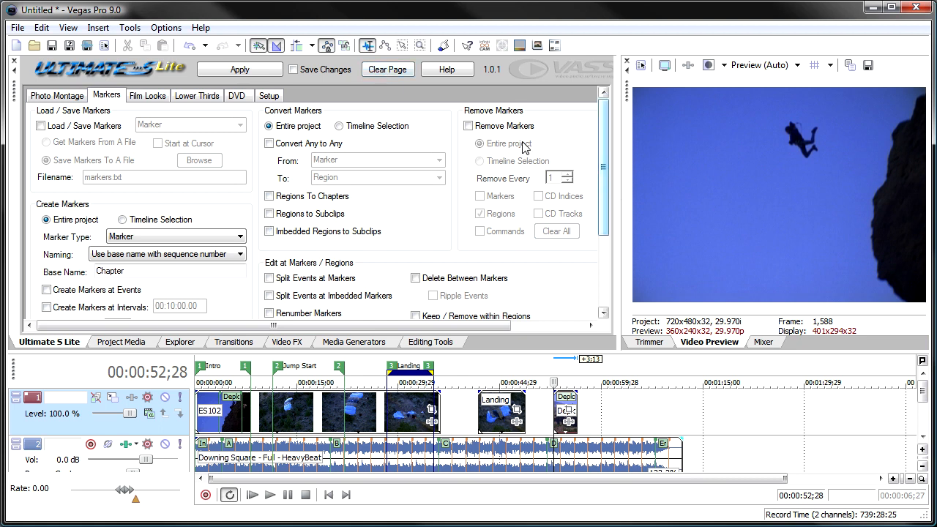
left_click(489, 128)
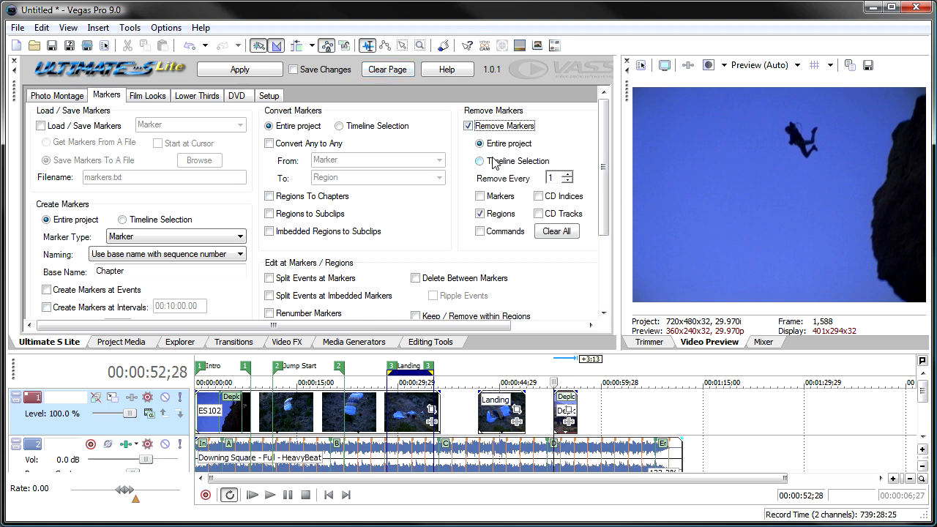
left_click(481, 198)
left_click(482, 233)
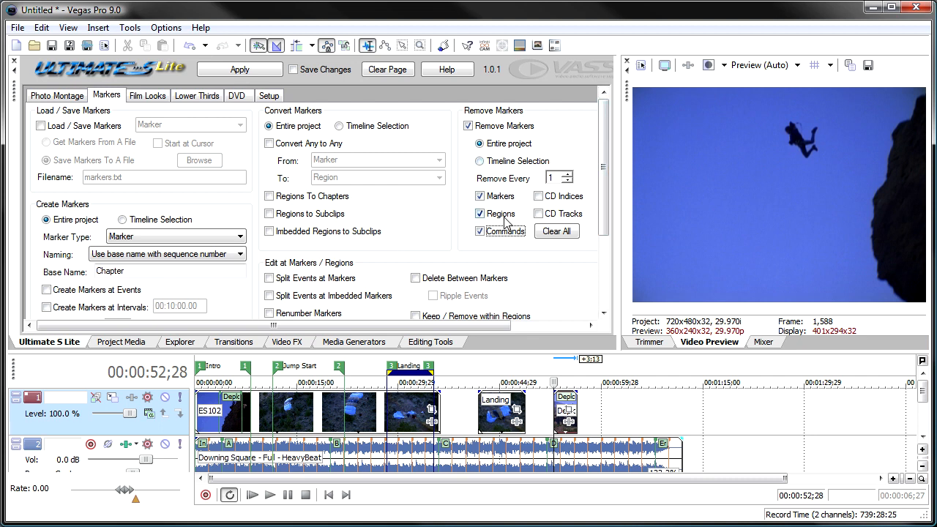
left_click(244, 71)
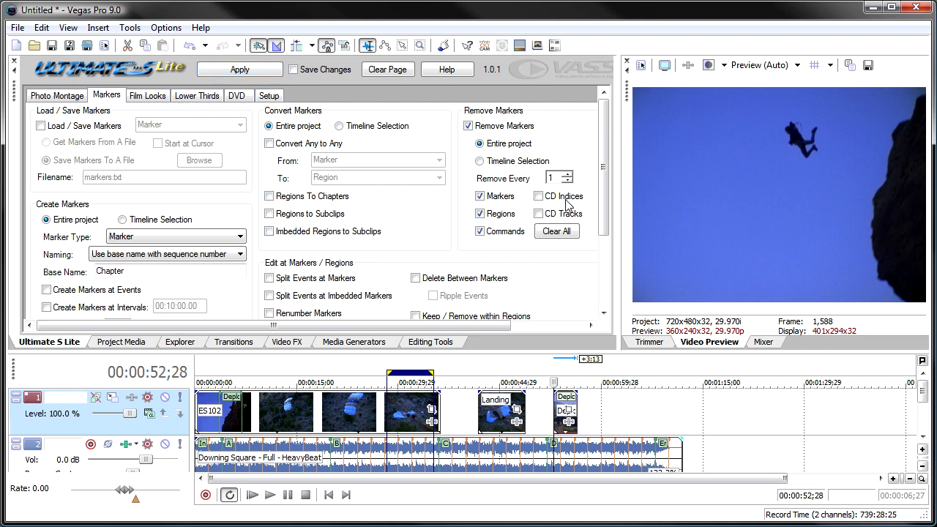
Create markers on every 2 beats across the entire project.
left_click_drag(603, 164, 603, 238)
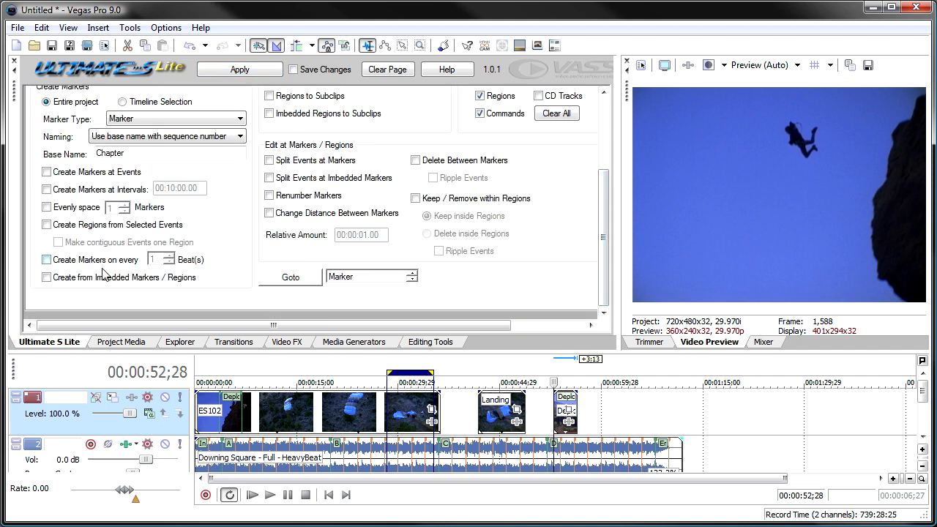
left_click(50, 261)
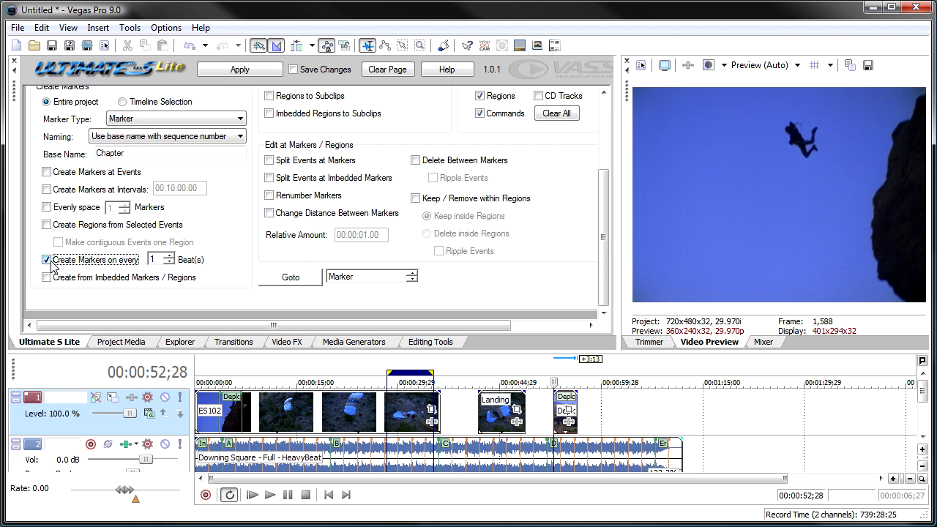
left_click(169, 255)
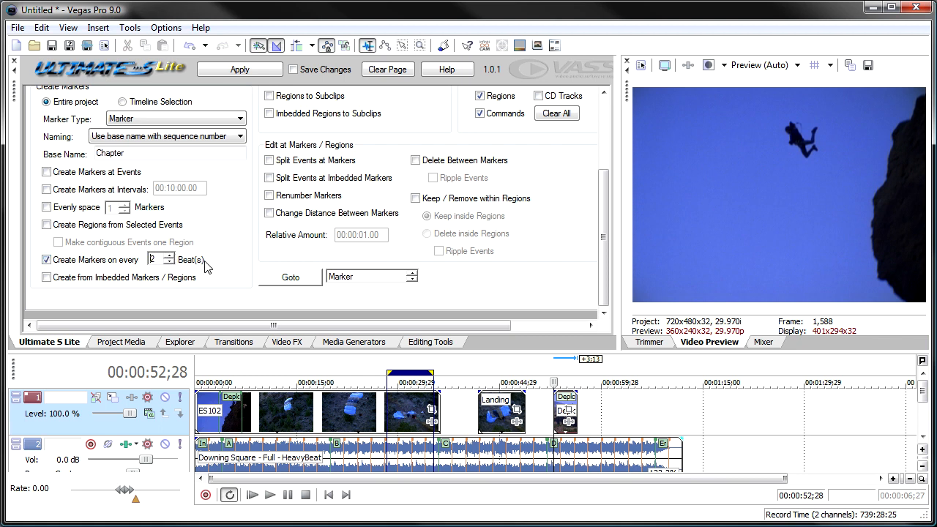
left_click(232, 69)
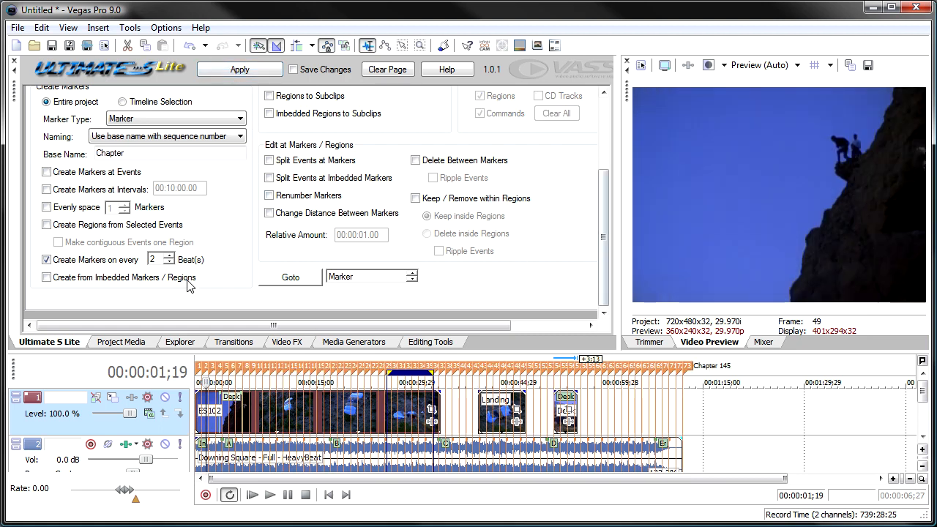
Turn off beat marker creation and remove every 2nd marker project-wide three times, leaving regions and commands out of the removal.
left_click(102, 260)
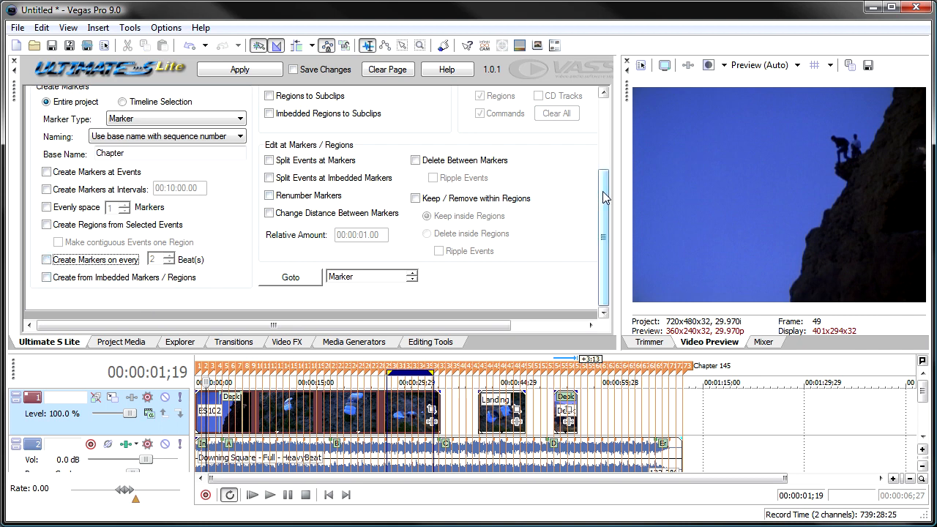
left_click_drag(602, 198, 601, 128)
left_click(498, 127)
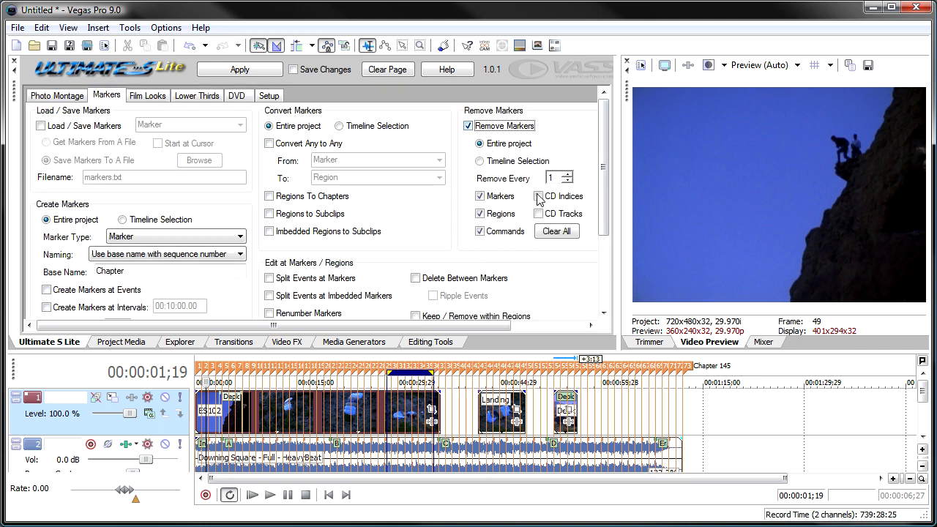
left_click(567, 174)
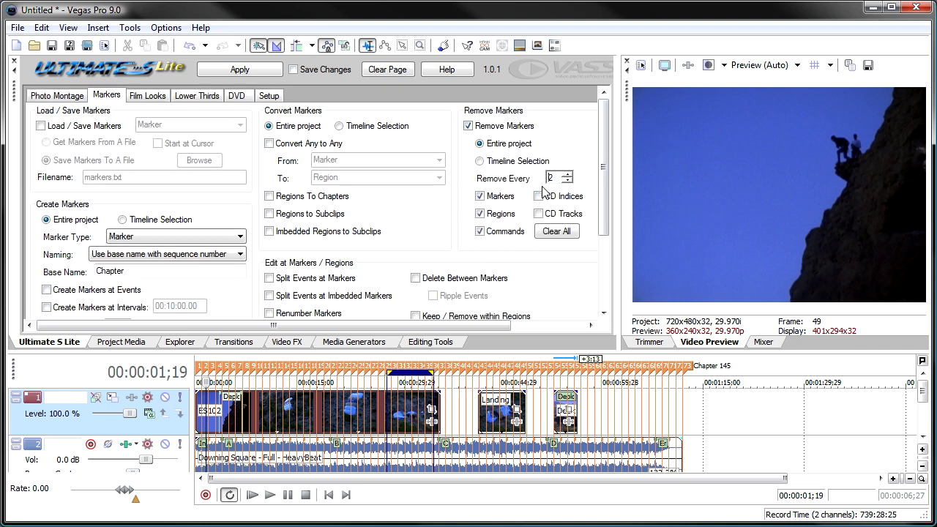
left_click(491, 213)
left_click(495, 231)
left_click(234, 70)
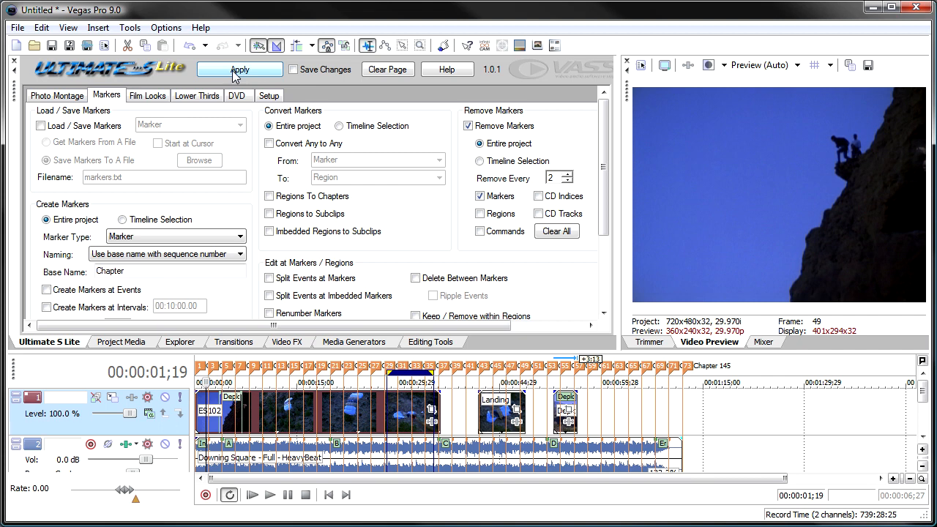
left_click(232, 71)
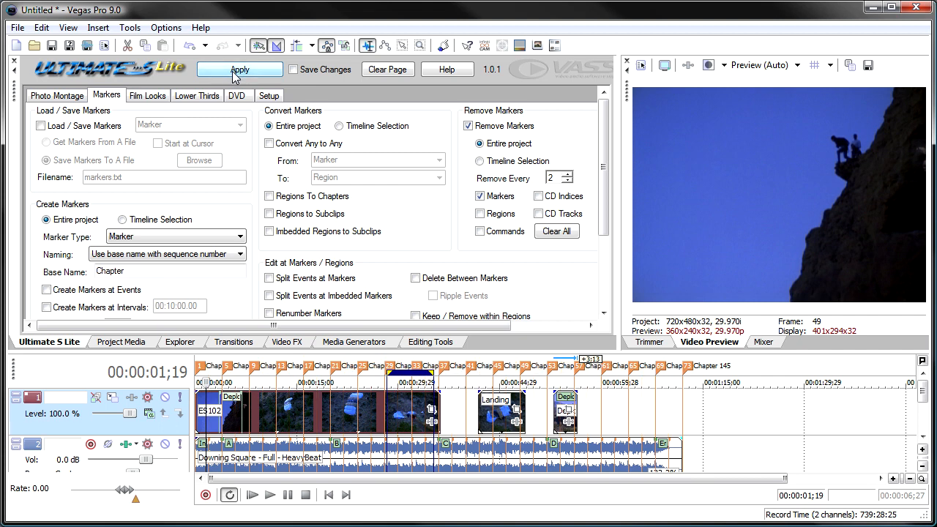
left_click(232, 71)
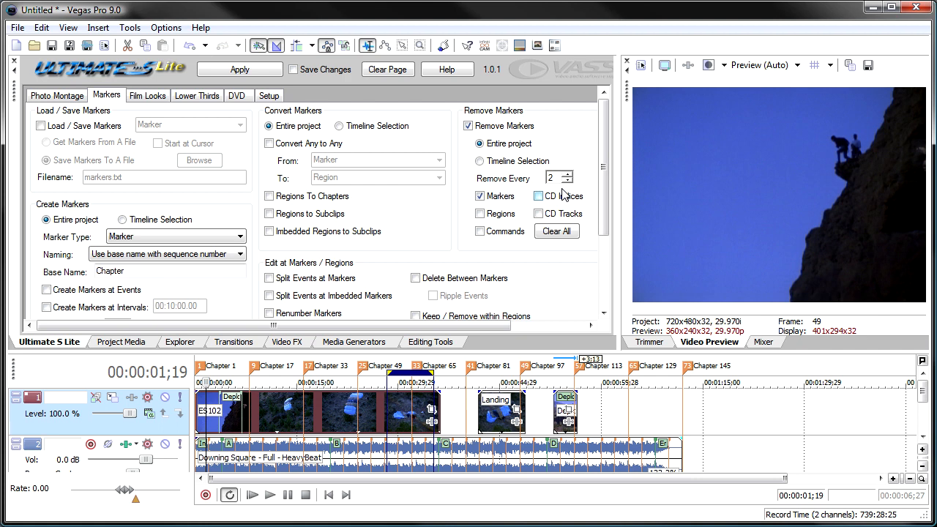
Turn off marker removal and split the parachute video events at the project markers, clearing the split option once applied.
left_click(468, 126)
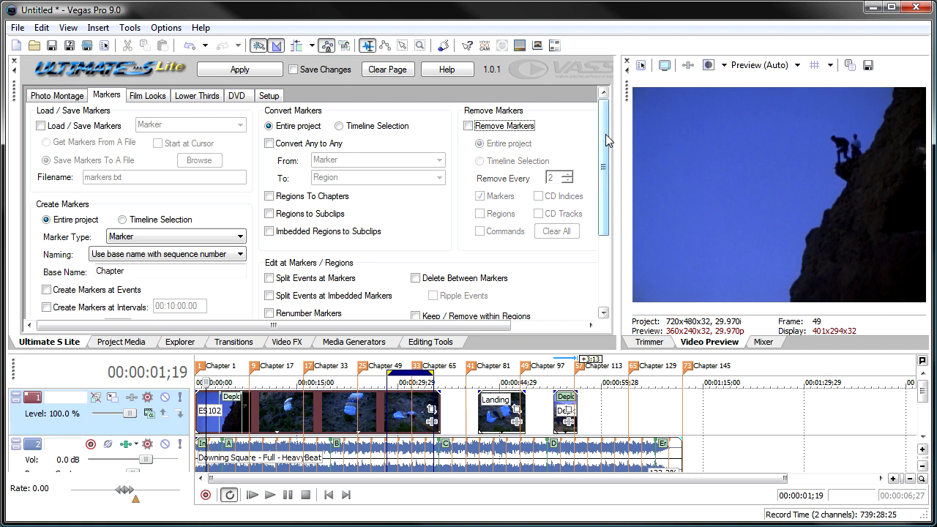
left_click_drag(606, 134, 603, 205)
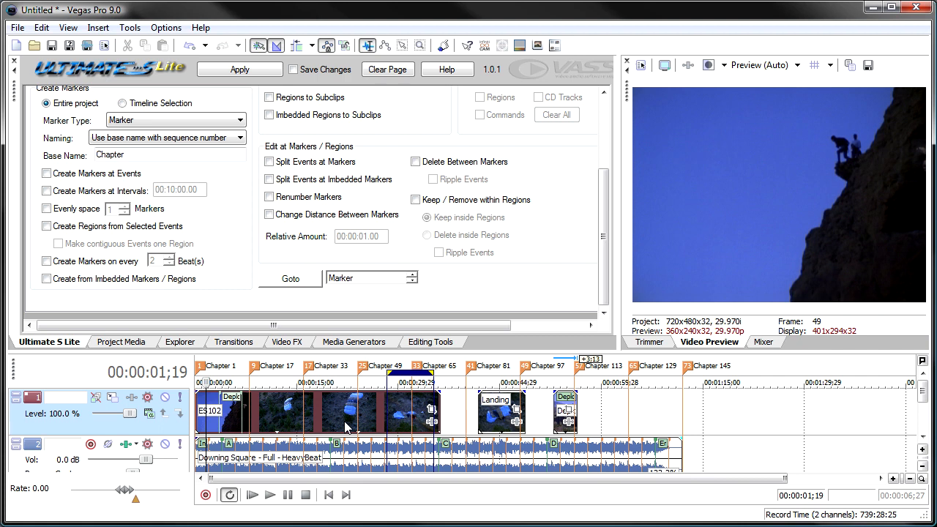
left_click(278, 421)
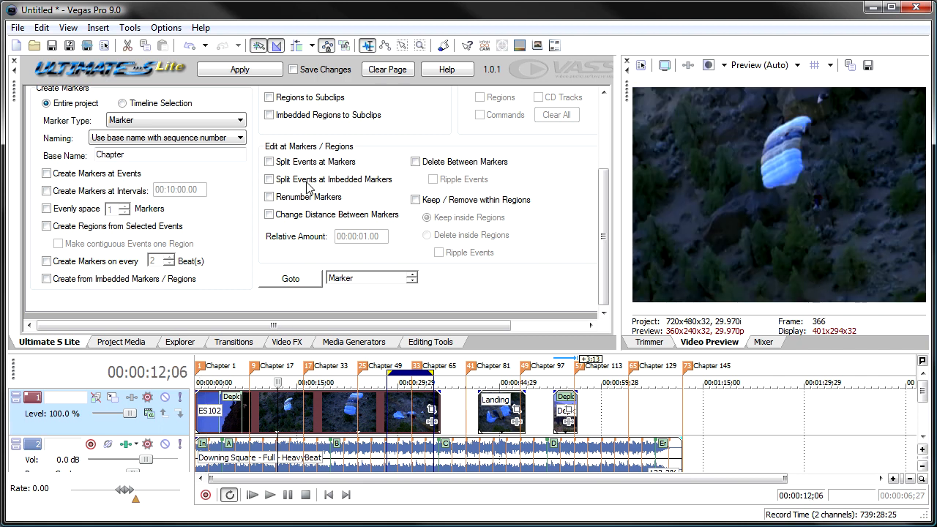
left_click(275, 162)
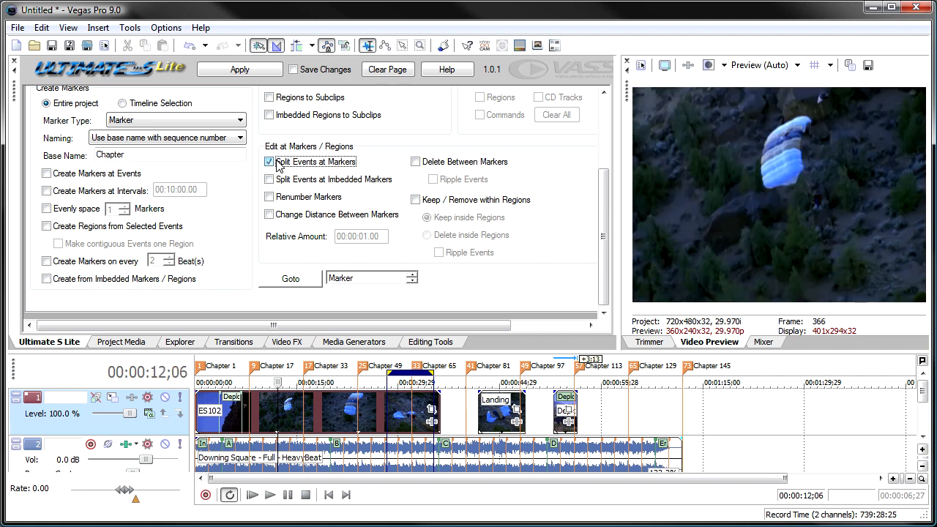
left_click(231, 75)
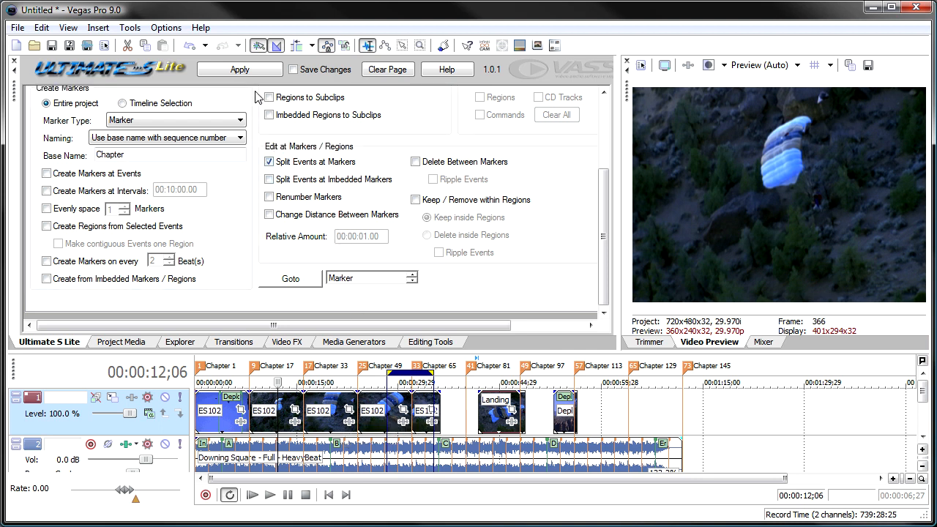
left_click(279, 163)
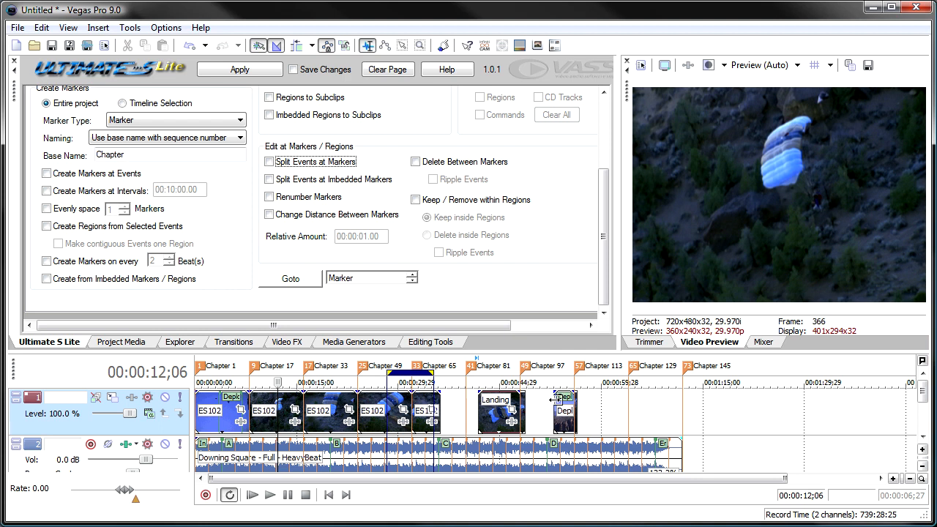
Remove every 2nd marker across the entire project once more.
left_click(922, 439)
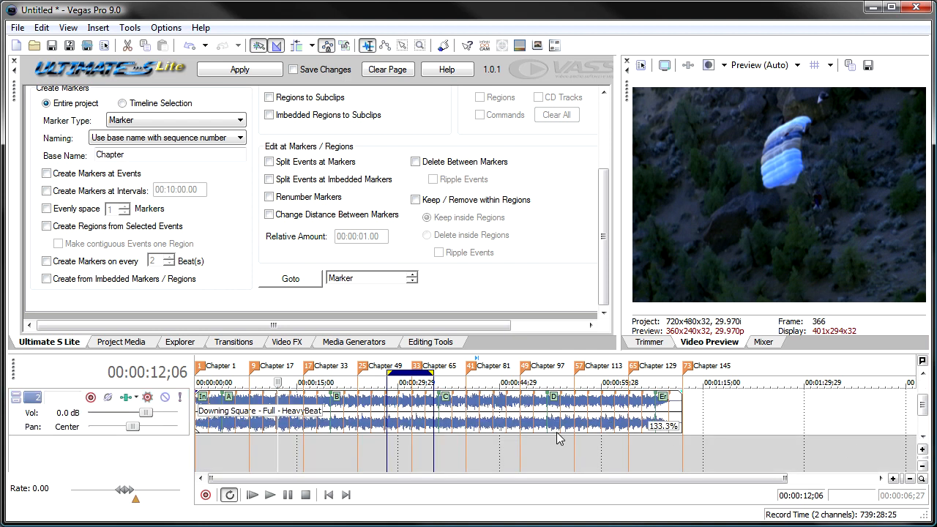
left_click(265, 408)
key("space")
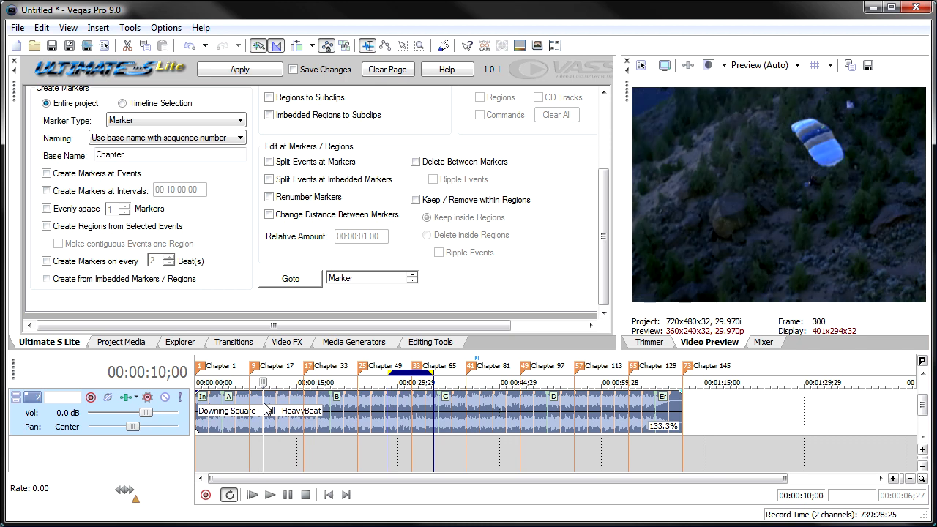
left_click_drag(602, 210, 601, 140)
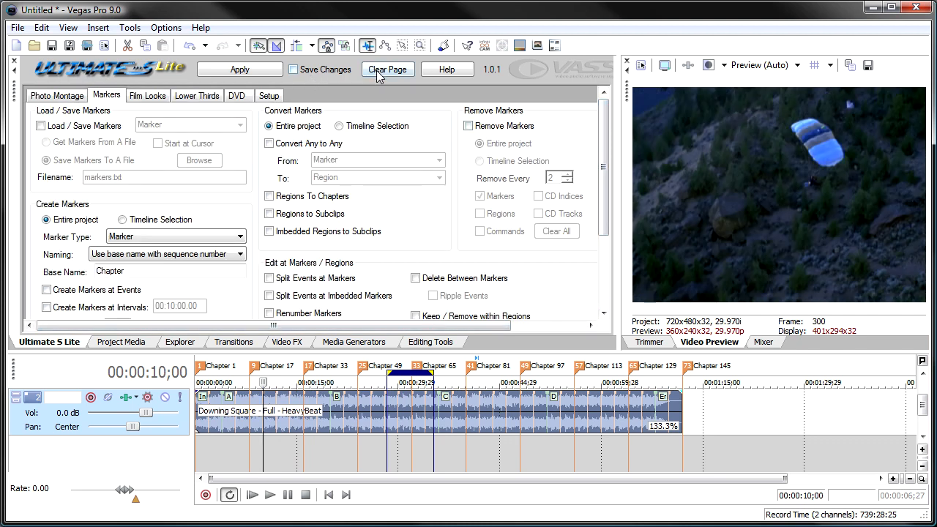
left_click(478, 126)
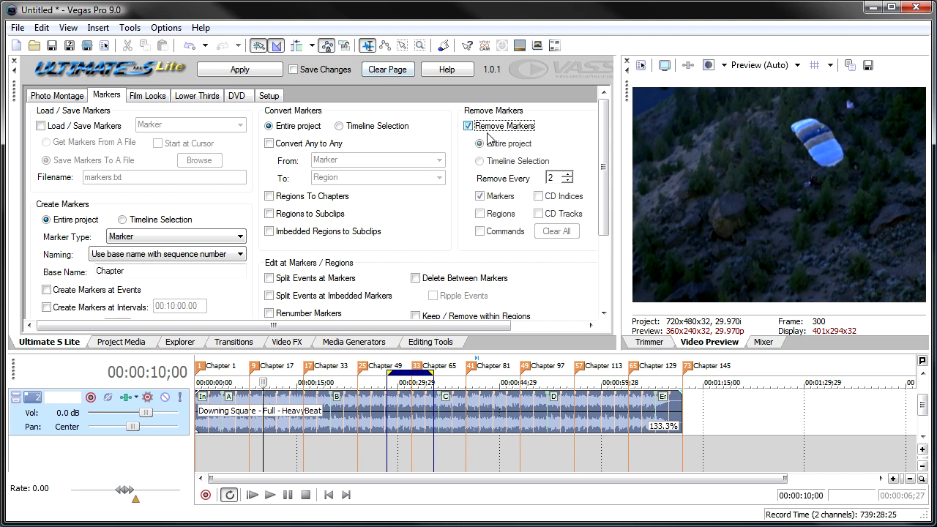
left_click(243, 71)
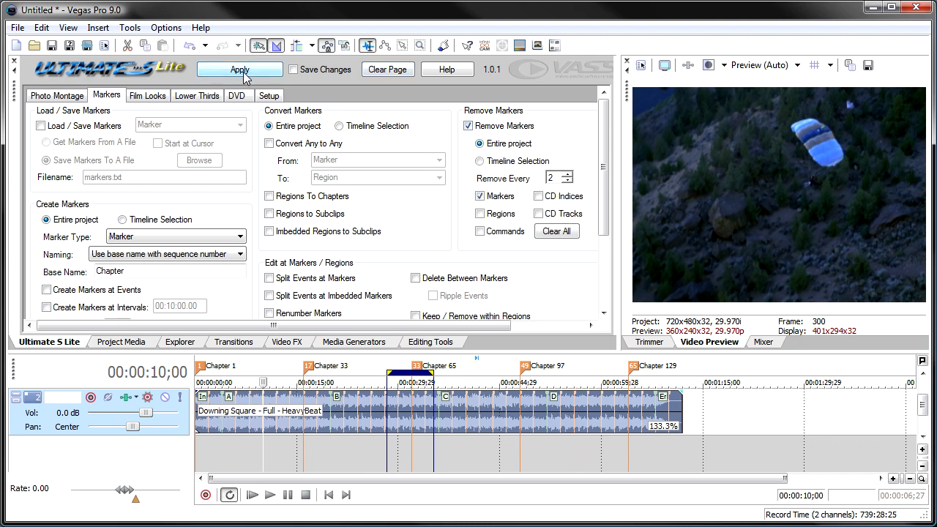
Remove every marker (interval 1) in the timeline selection, followed by every marker in the entire project.
left_click(538, 162)
left_click(567, 181)
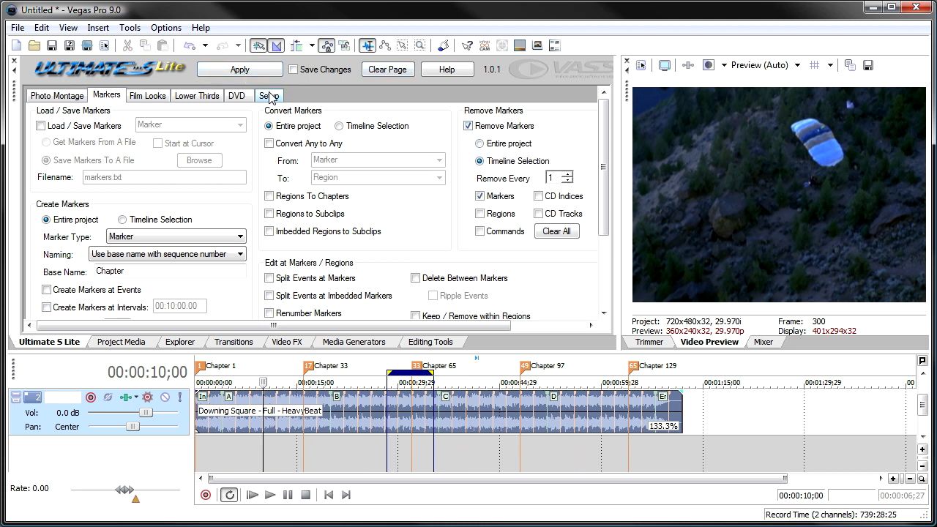
left_click(239, 72)
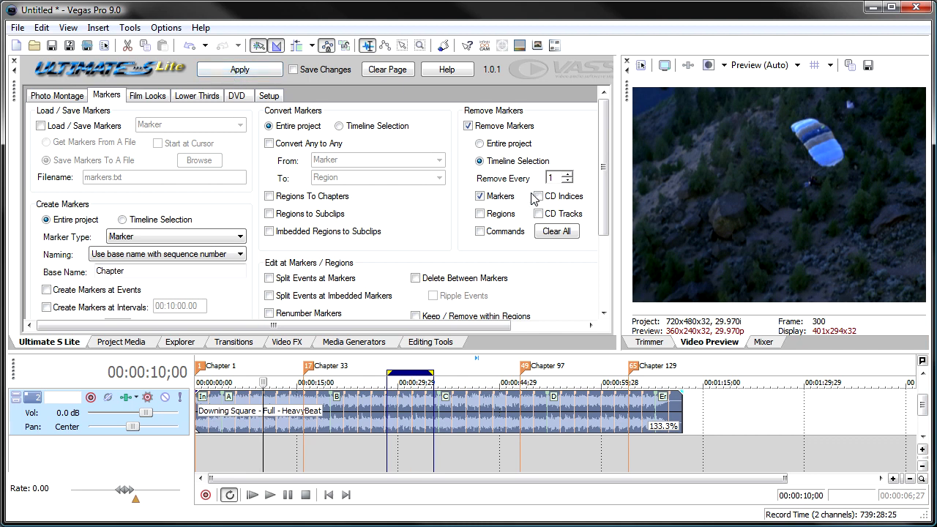
left_click(489, 145)
left_click(238, 71)
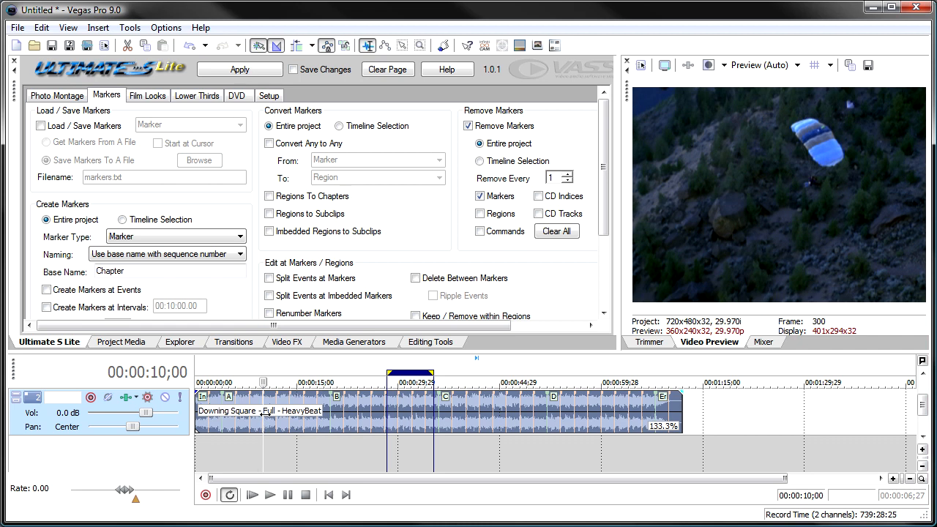
Clear the page's settings, split the Downing Square audio event at its imbedded markers, and inspect the cuts.
left_click(289, 417)
scroll(289, 419, "up", 1)
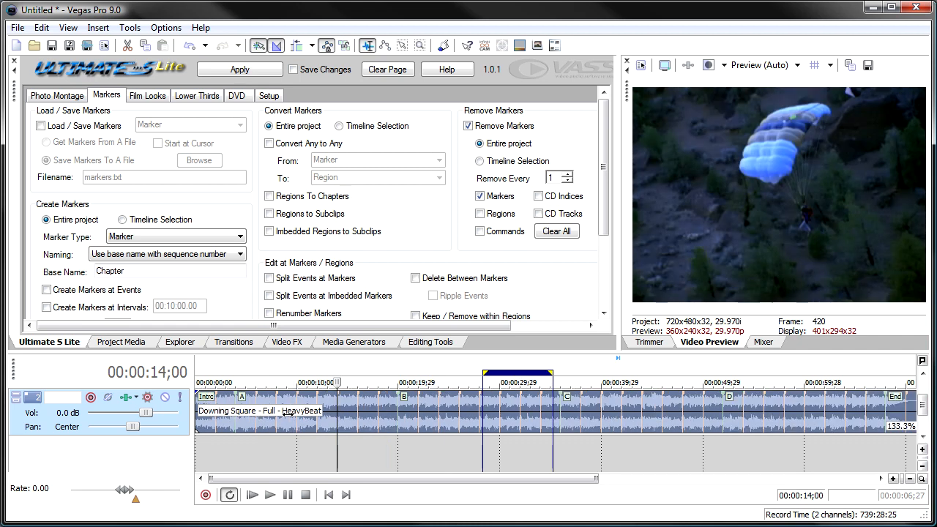
left_click(604, 313)
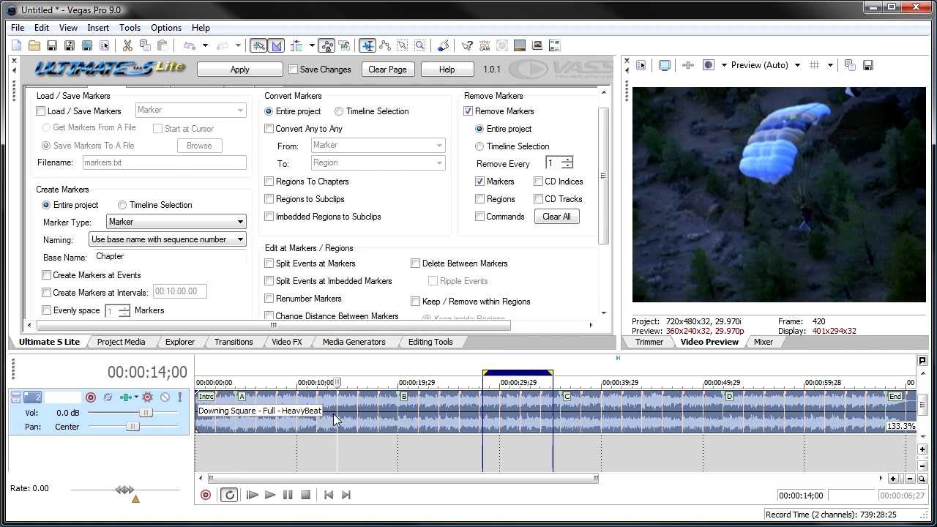
left_click(382, 71)
left_click(269, 282)
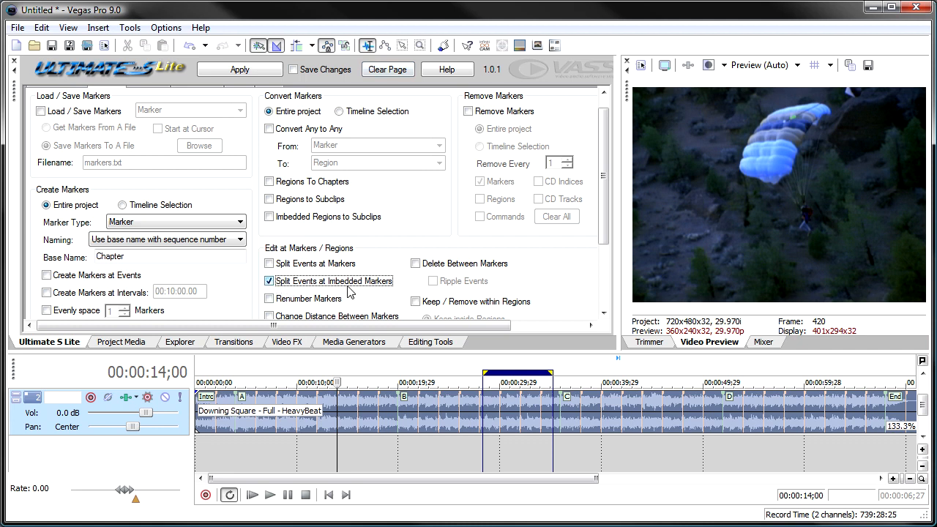
left_click(296, 418)
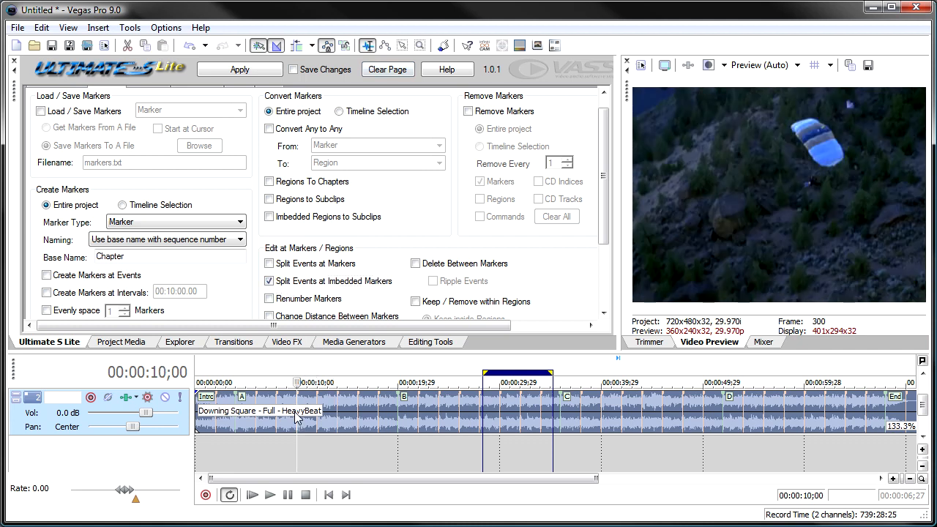
left_click(247, 73)
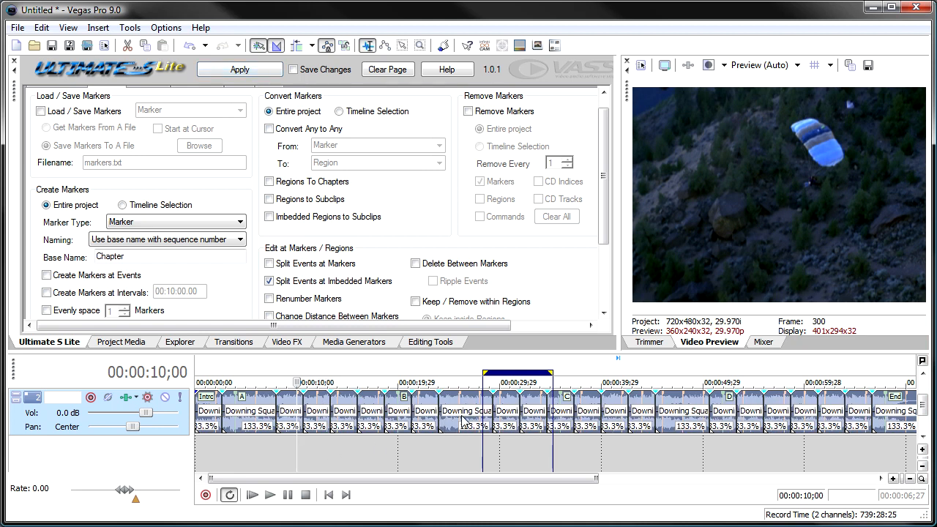
left_click(402, 419)
scroll(400, 420, "up", 5)
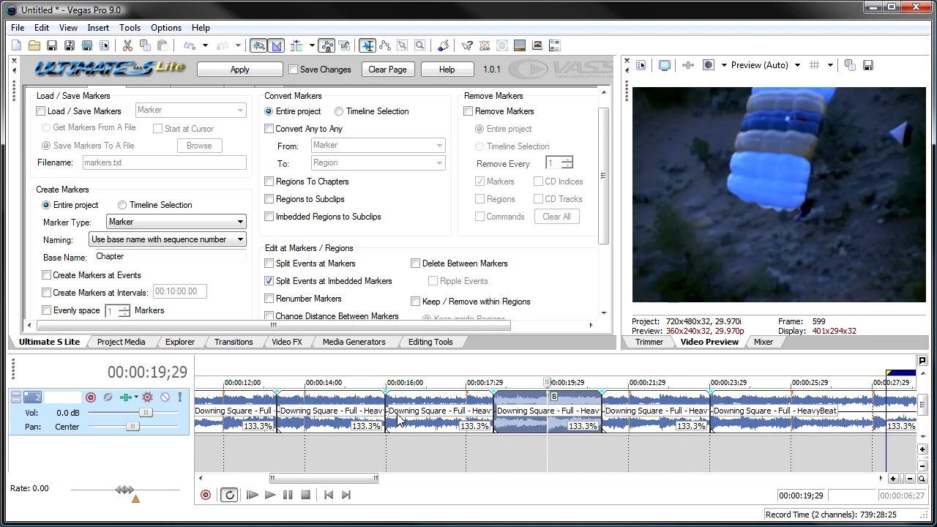
left_click_drag(398, 415, 426, 419)
scroll(426, 419, "down", 4)
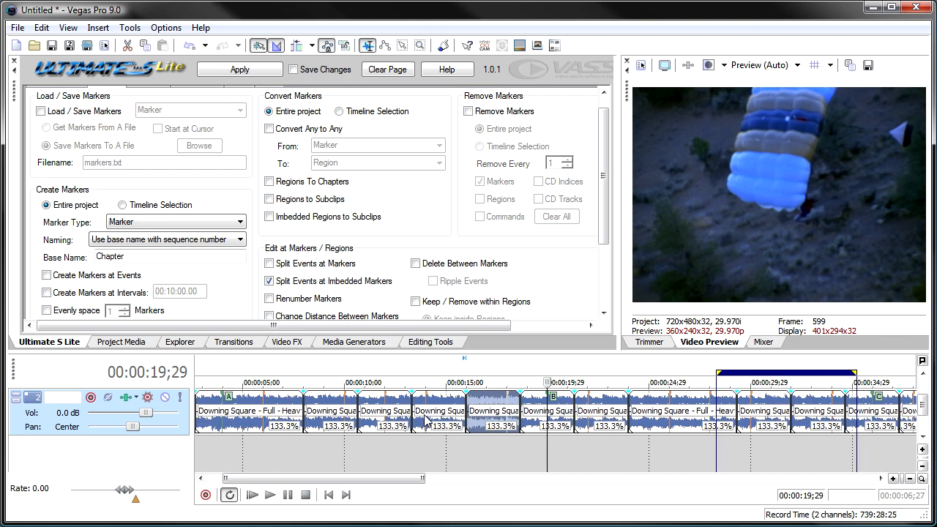
scroll(427, 419, "down", 3)
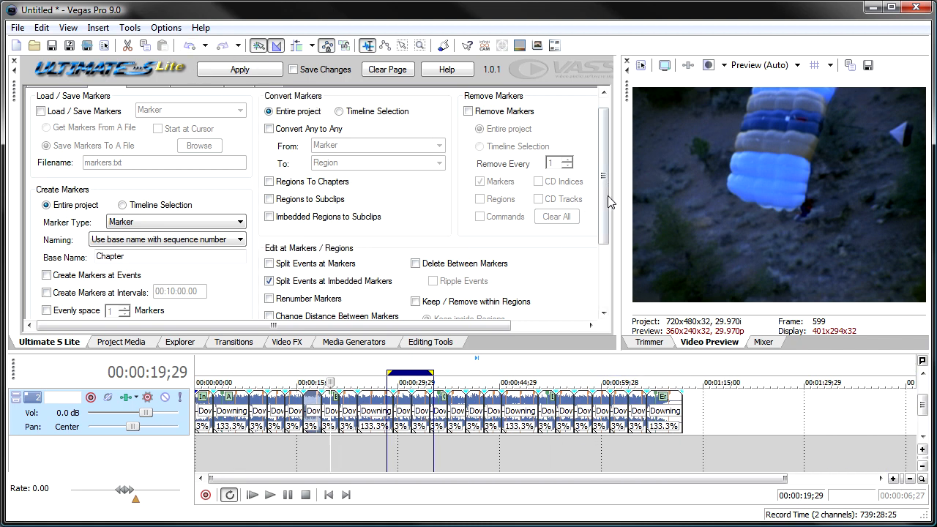
Undo the split at imbedded markers and the last two marker removals.
left_click(188, 46)
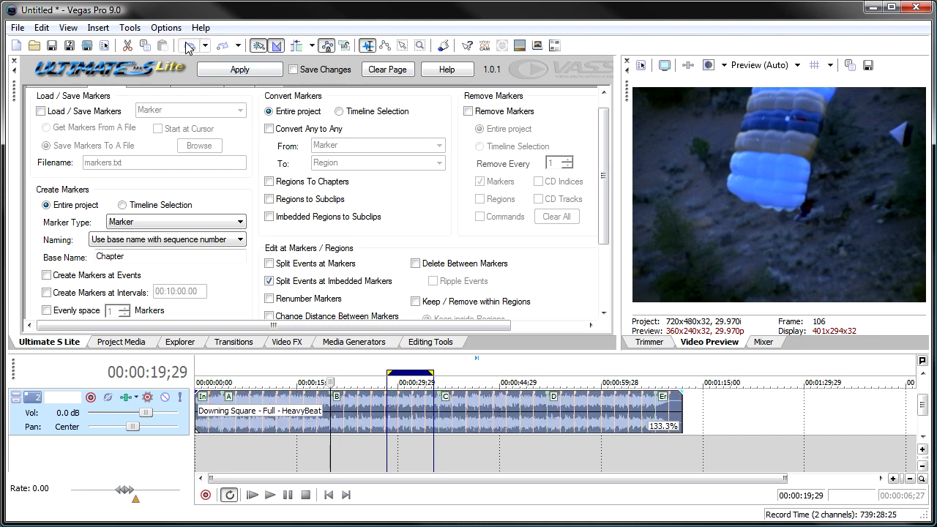
left_click(188, 46)
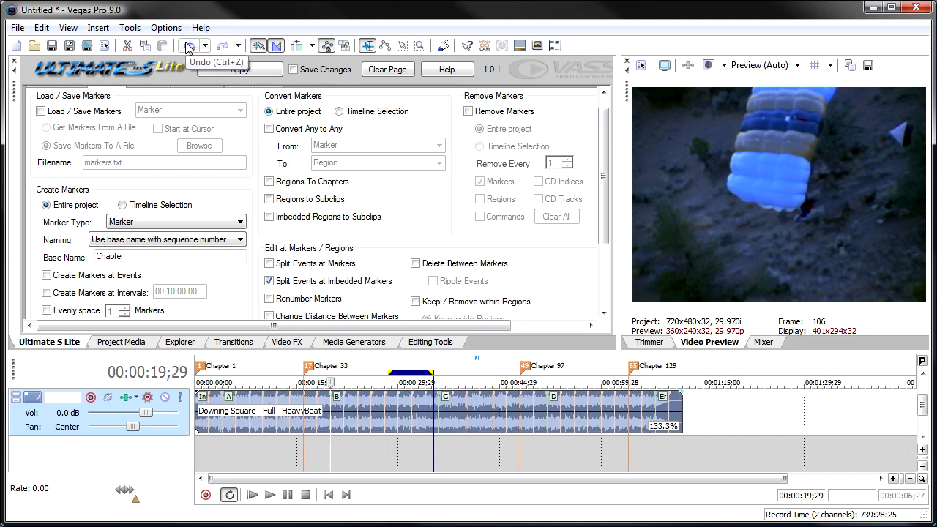
left_click(188, 46)
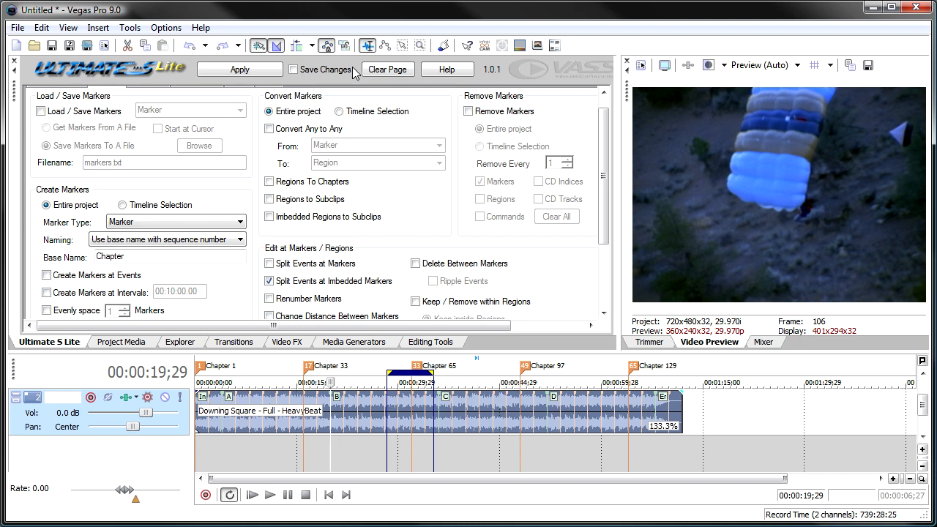
Clear the page's settings and renumber the project markers sequentially, turning the renumber option off once applied.
left_click(387, 70)
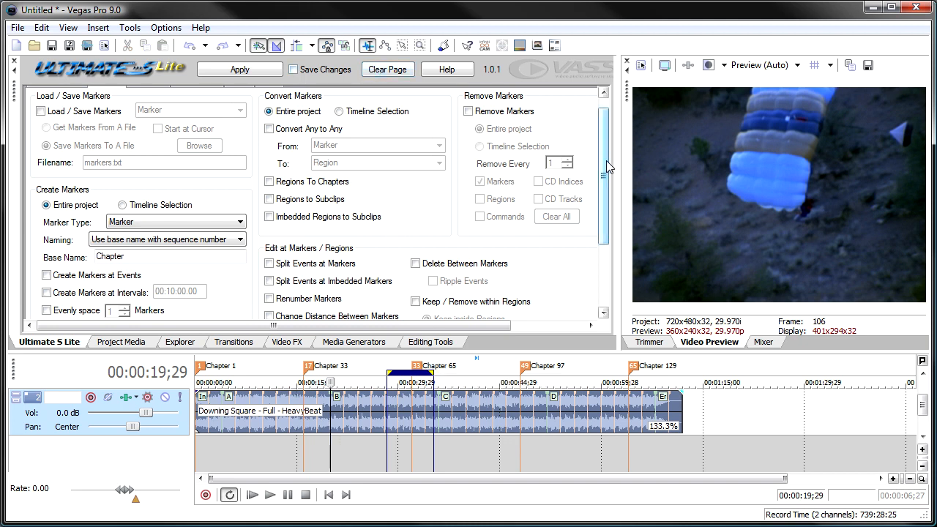
left_click_drag(606, 160, 607, 217)
left_click(270, 203)
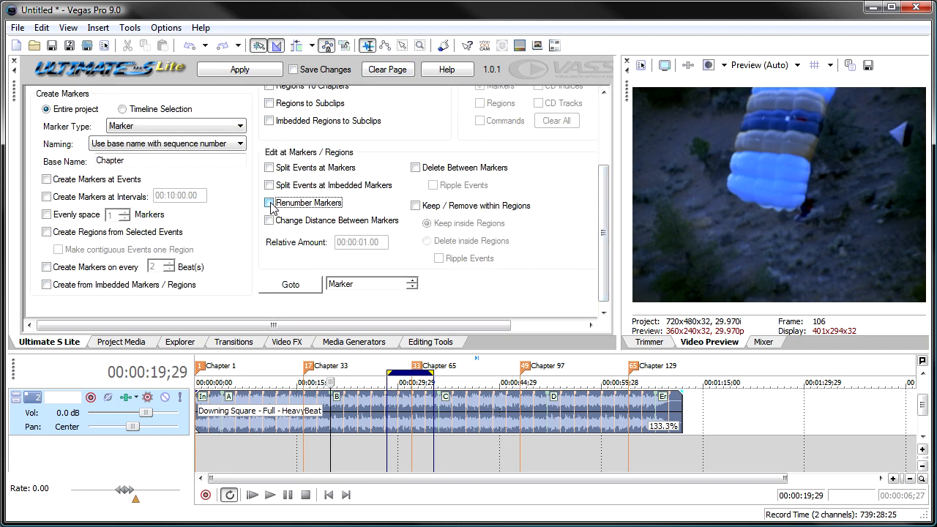
left_click(235, 69)
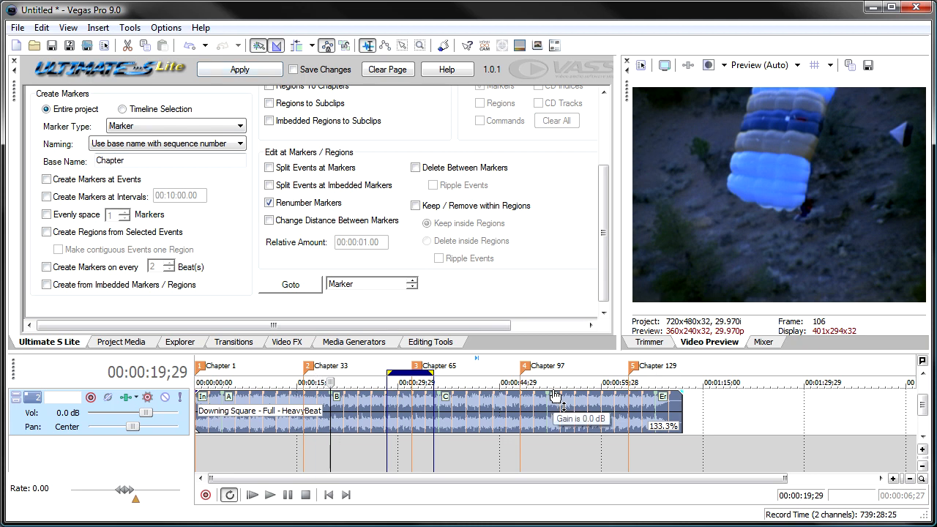
left_click(268, 203)
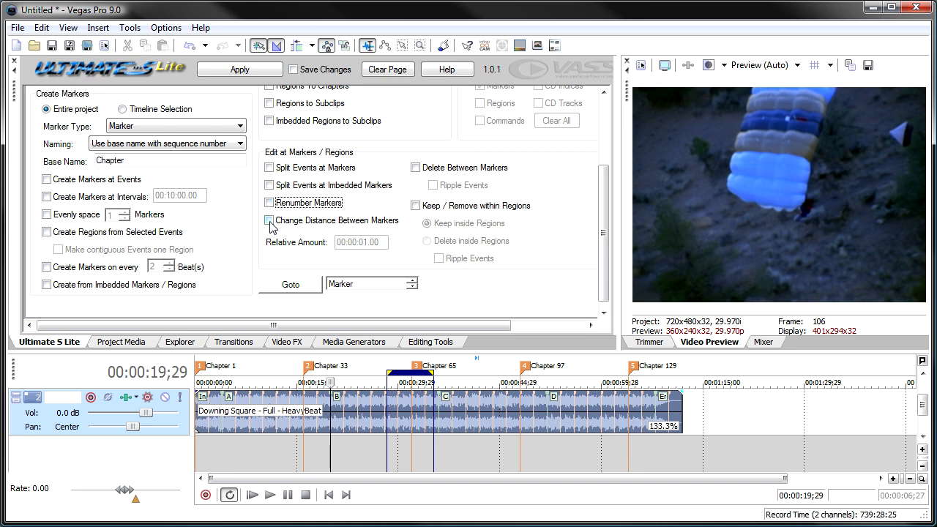
Shift the Chapter 33, 65 and 97 markers slightly earlier and change the distance between markers by a relative amount of 00:00:05;00.
left_click(269, 221)
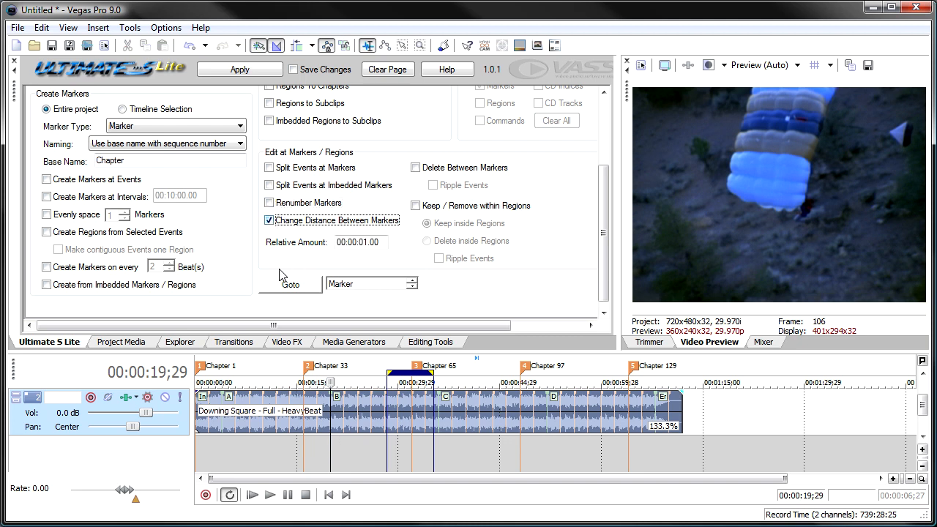
left_click(309, 367)
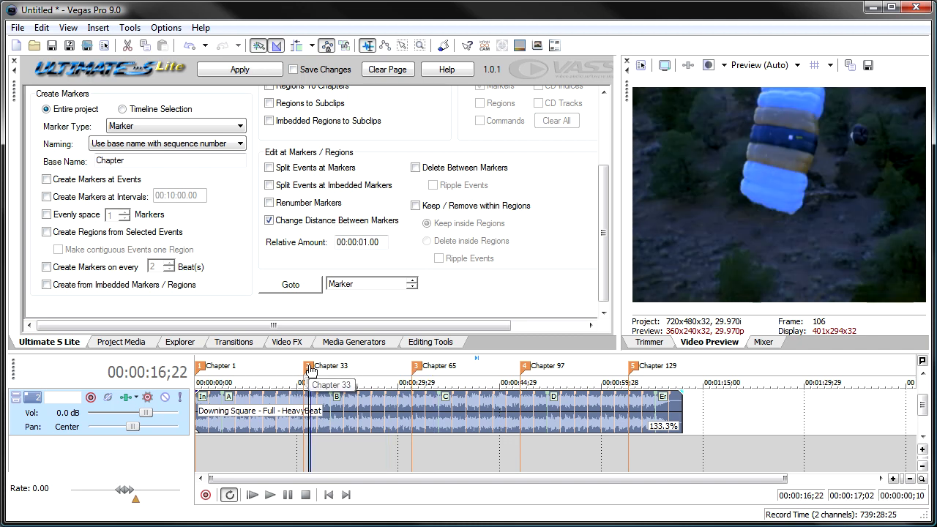
left_click_drag(309, 368, 300, 368)
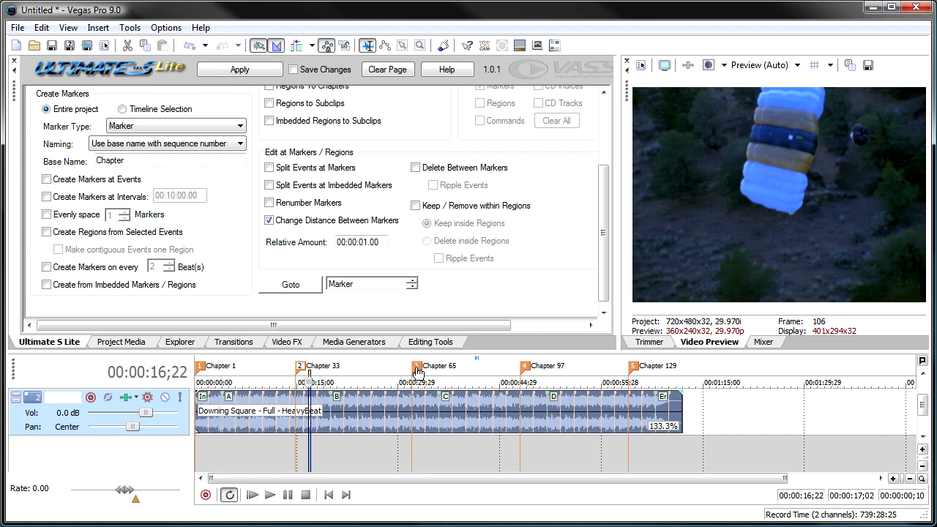
left_click_drag(418, 366, 406, 367)
left_click_drag(524, 368, 504, 368)
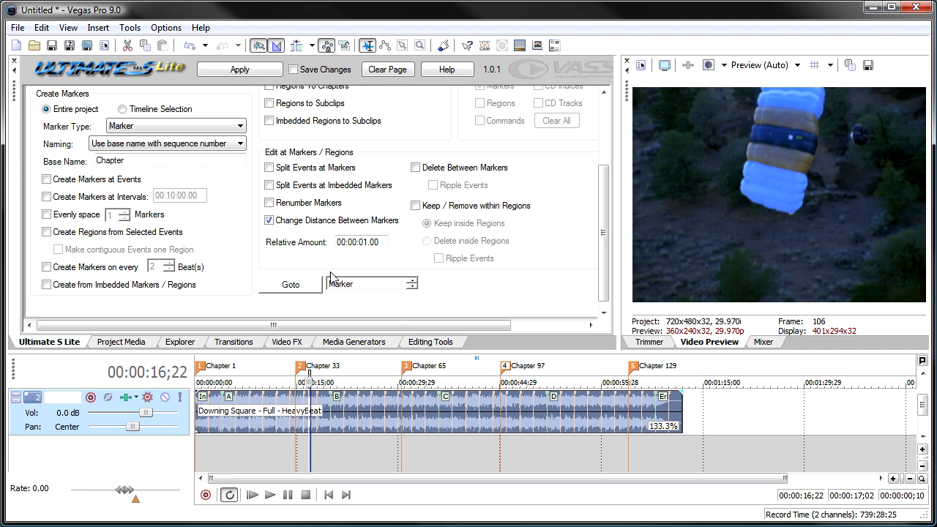
left_click(370, 244)
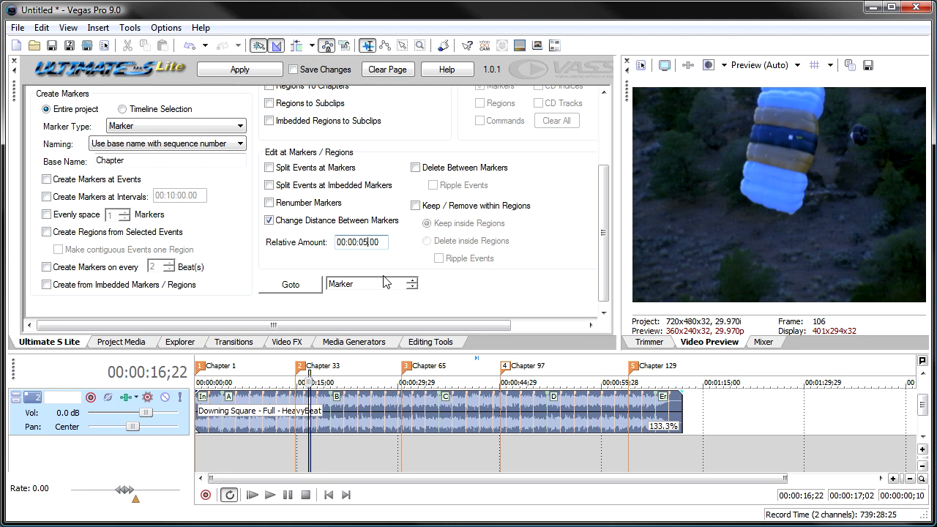
left_click(242, 71)
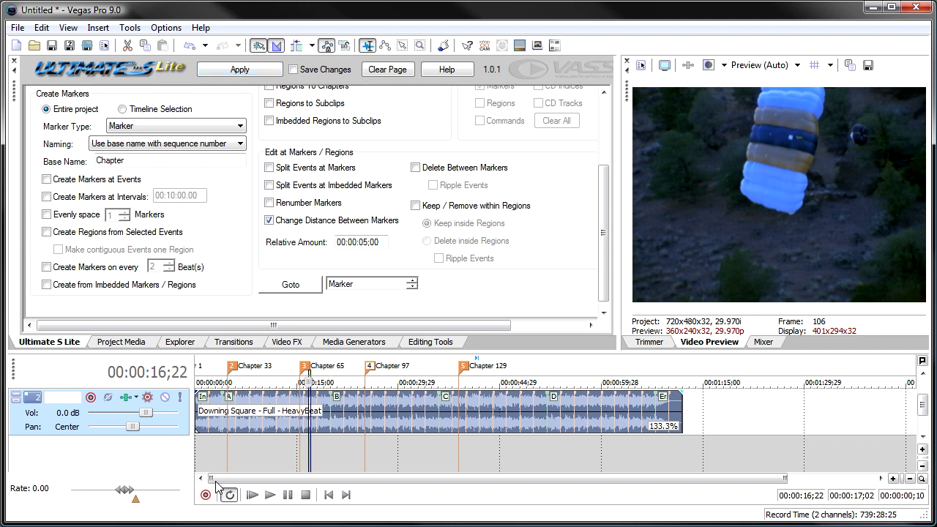
Apply the 00:00:05;00 change in marker distance, apply another with a relative amount of 00:00:01;00, and turn the option off.
left_click(242, 70)
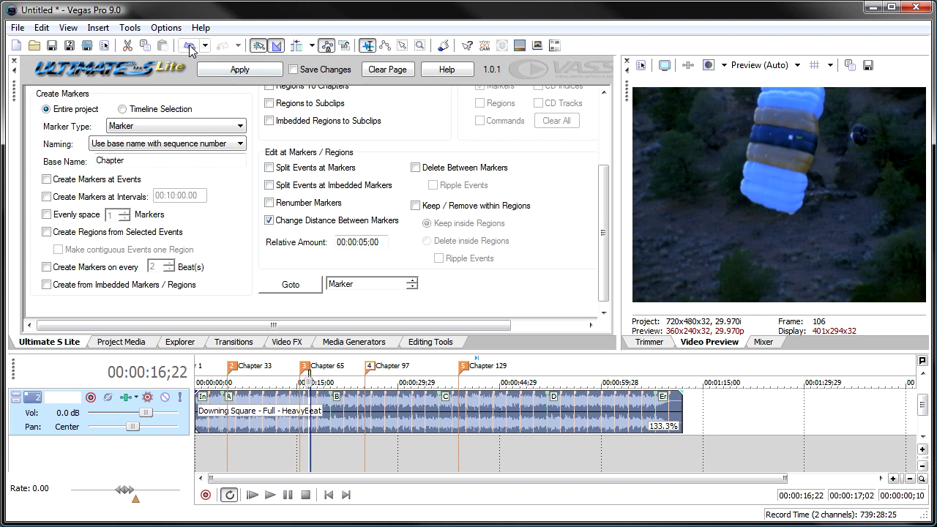
left_click(364, 241)
type("1")
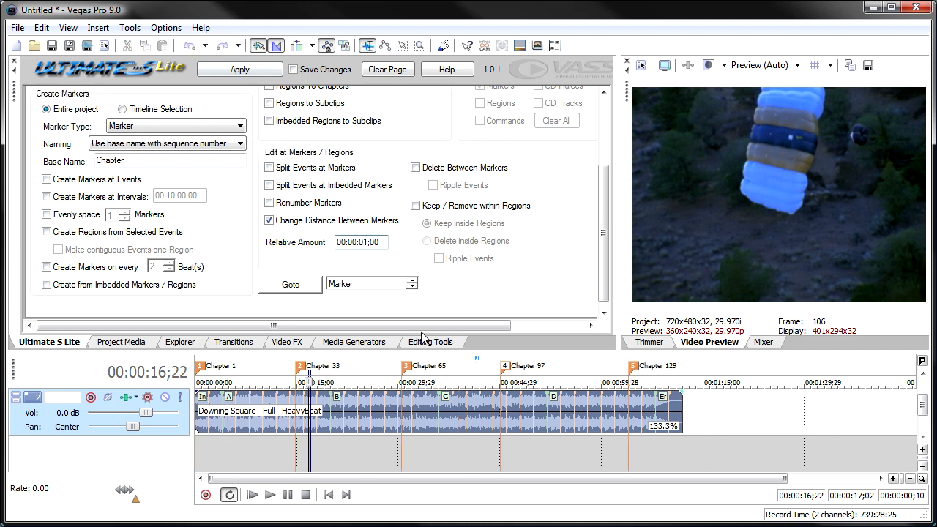
left_click(250, 419)
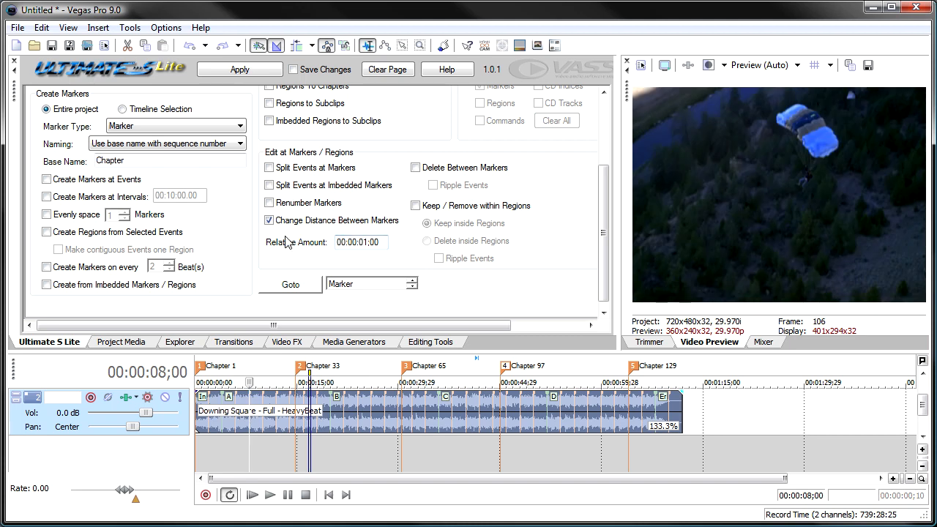
left_click(228, 69)
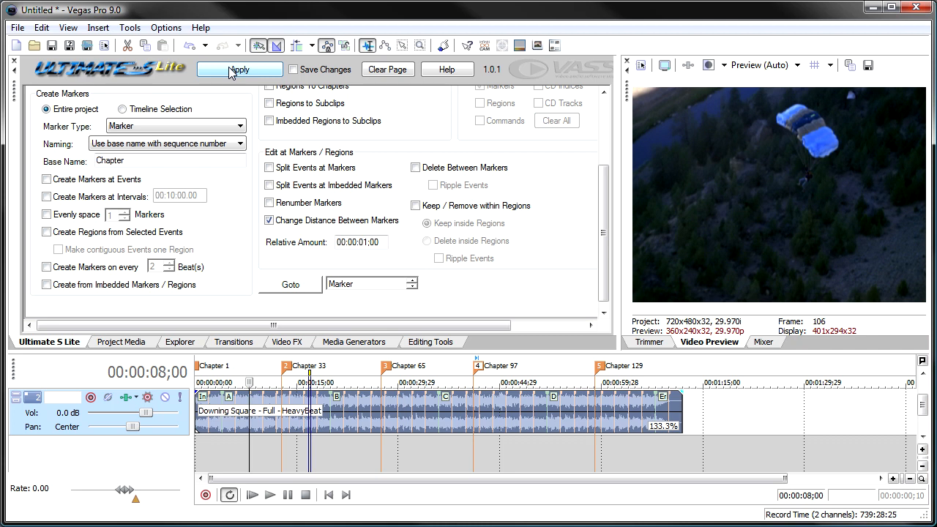
left_click(266, 221)
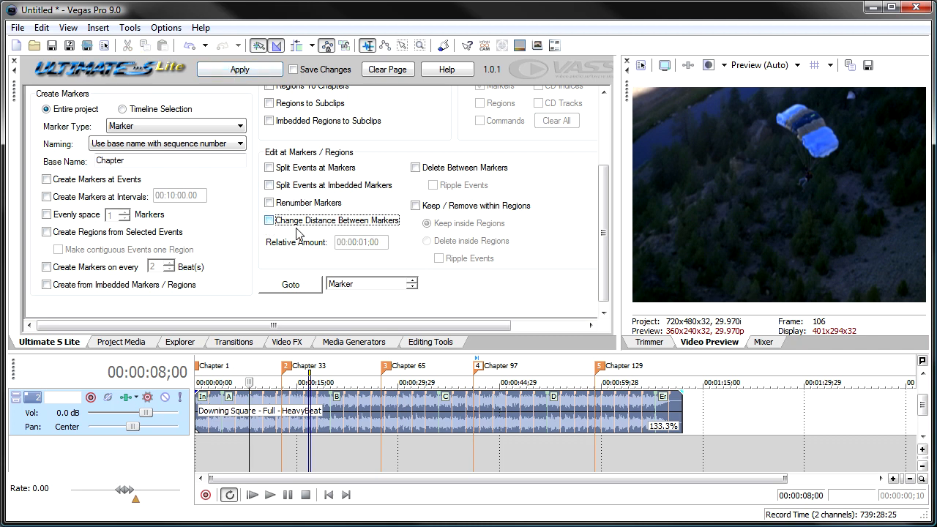
left_click(409, 481)
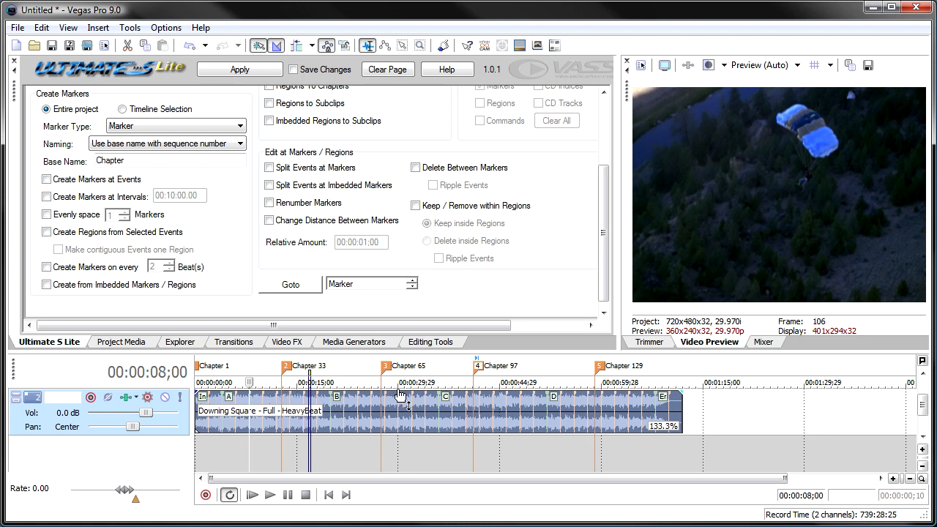
Try deleting the Downing Square audio between markers without rippling events, and undo the deletion.
left_click(416, 168)
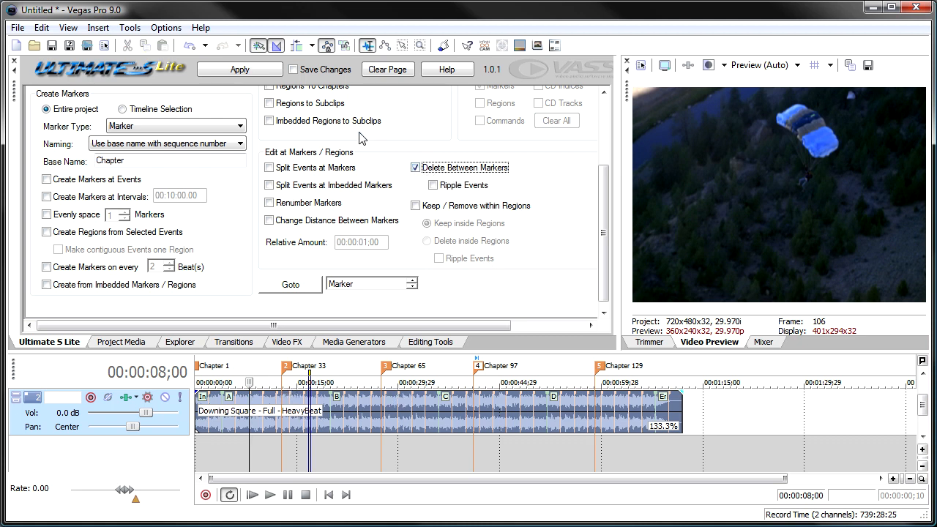
left_click(250, 70)
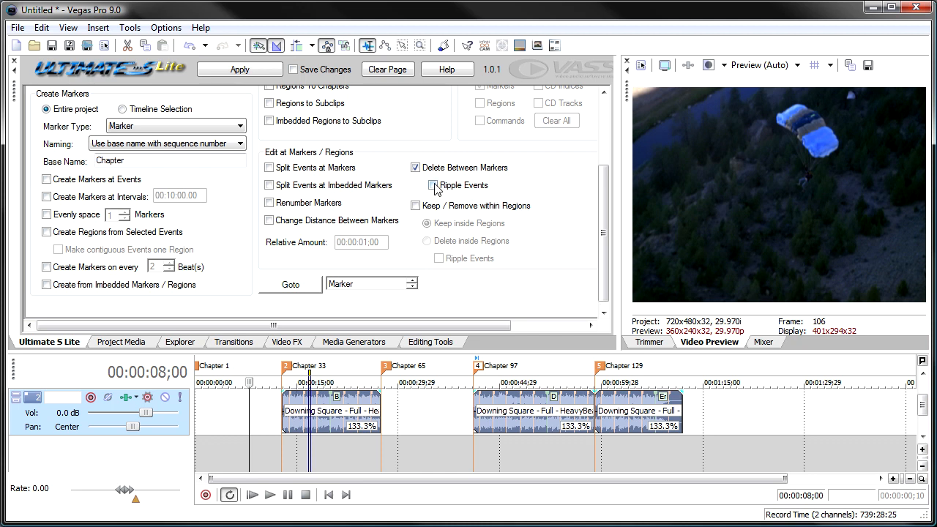
left_click(191, 47)
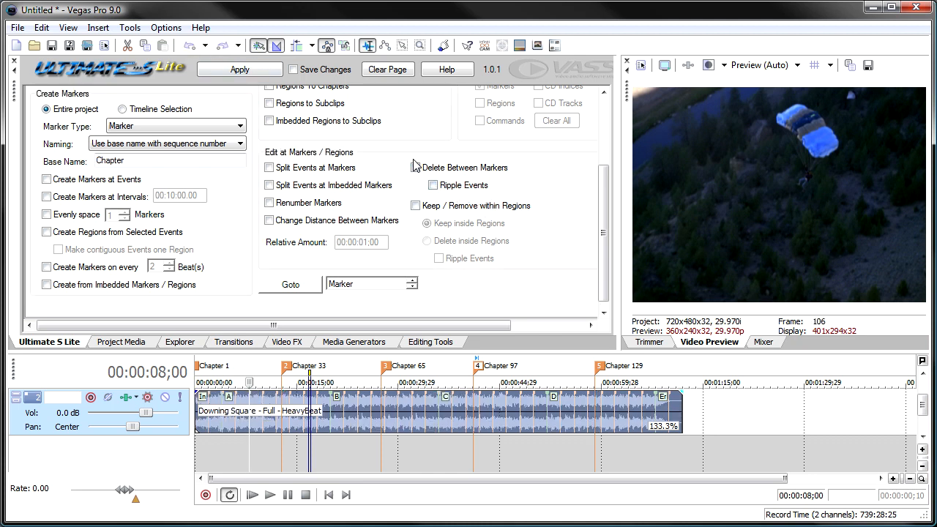
Try deleting the audio between markers with Ripple Events enabled, and undo the deletion.
left_click(434, 185)
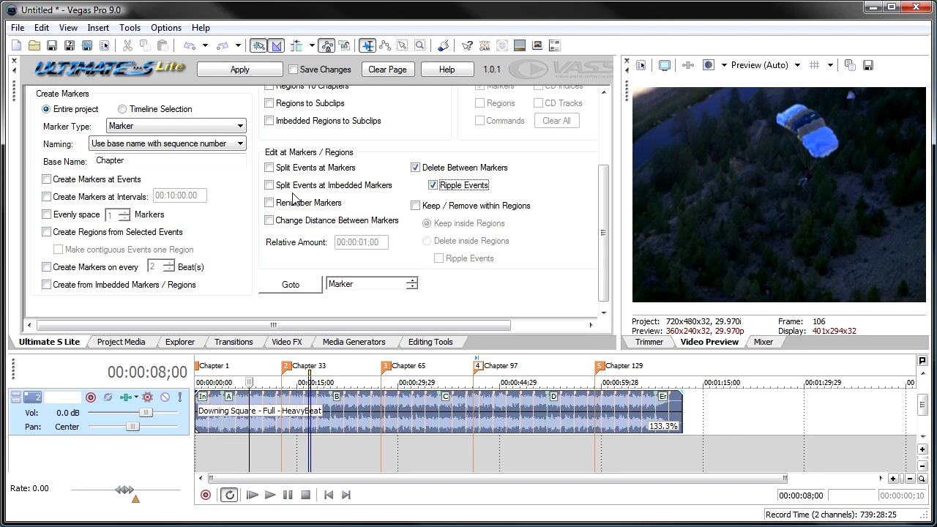
left_click(242, 71)
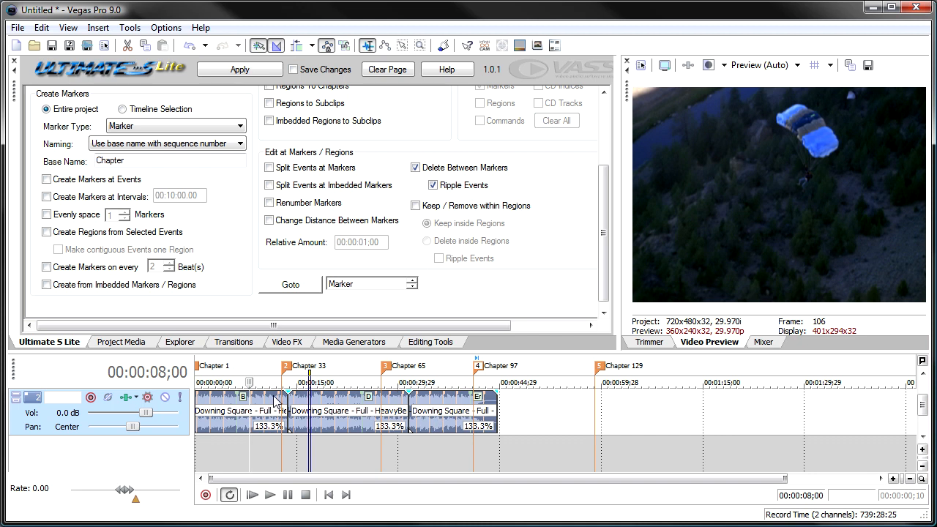
left_click(190, 47)
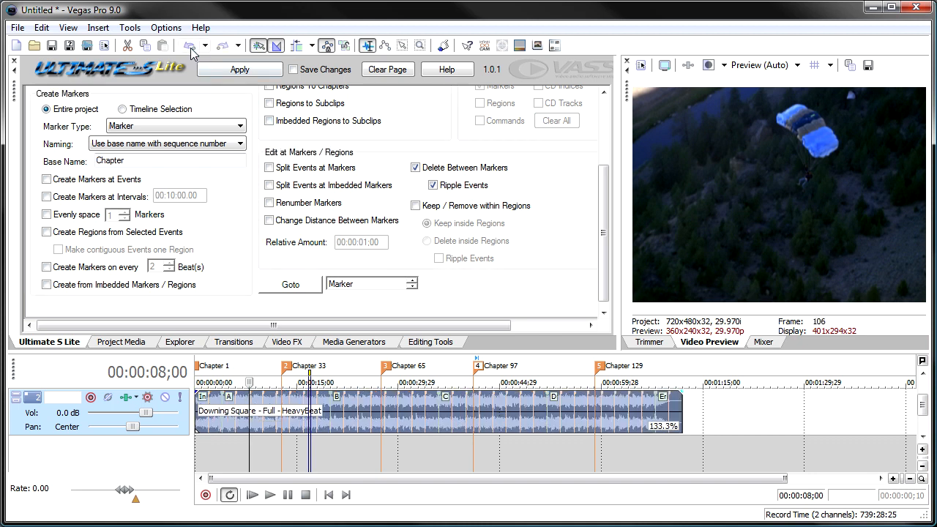
Clear the page's settings, remove every marker from the entire project, and clear the settings again.
left_click(415, 206)
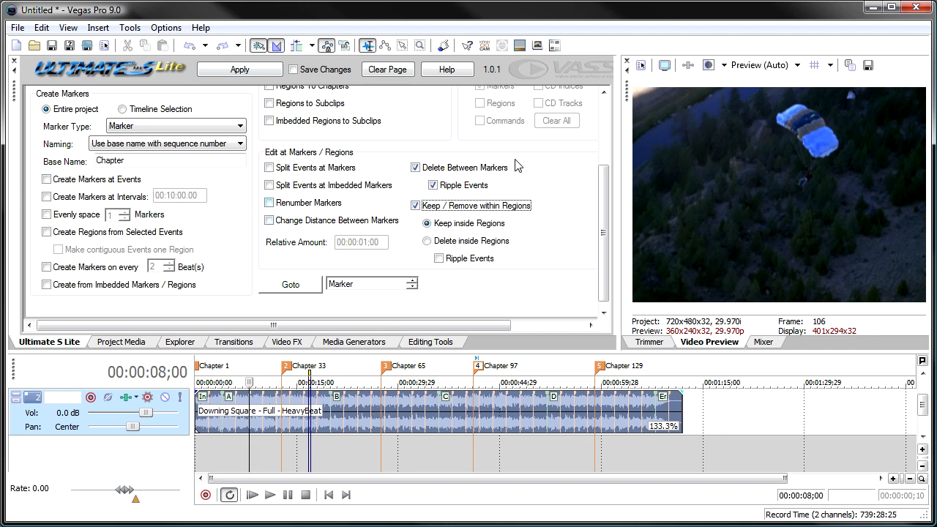
left_click(387, 69)
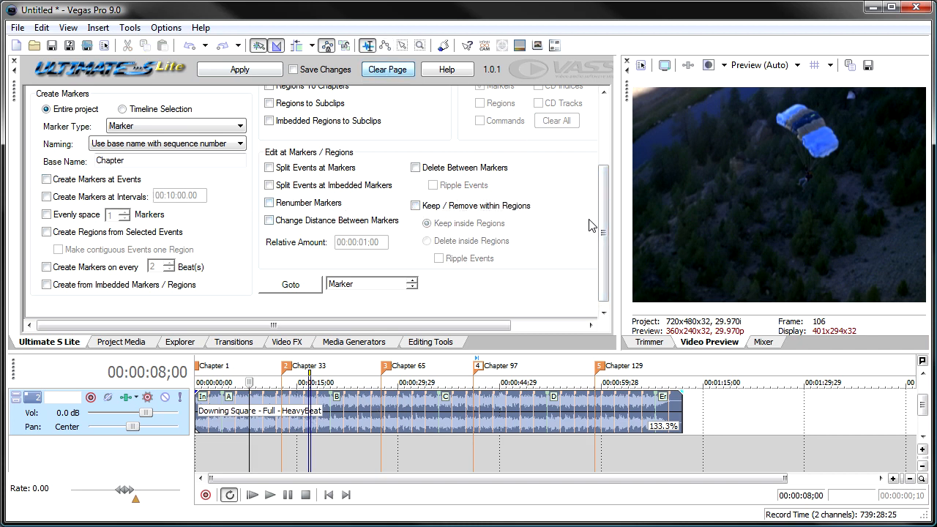
left_click_drag(601, 212, 595, 110)
left_click(469, 126)
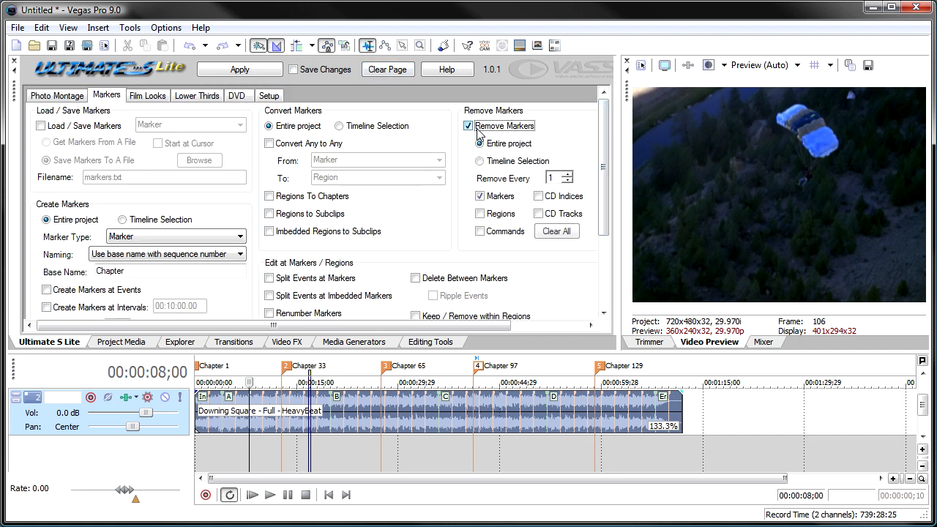
left_click(256, 69)
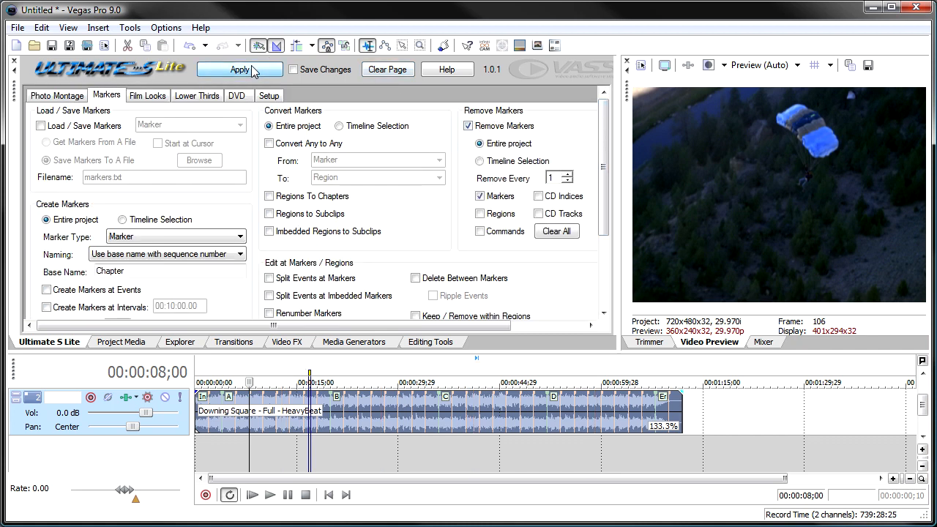
left_click(389, 69)
Create a region named Intro on the timeline from about 00:00:03;01 to 00:00:18;04.
left_click_drag(605, 132, 604, 210)
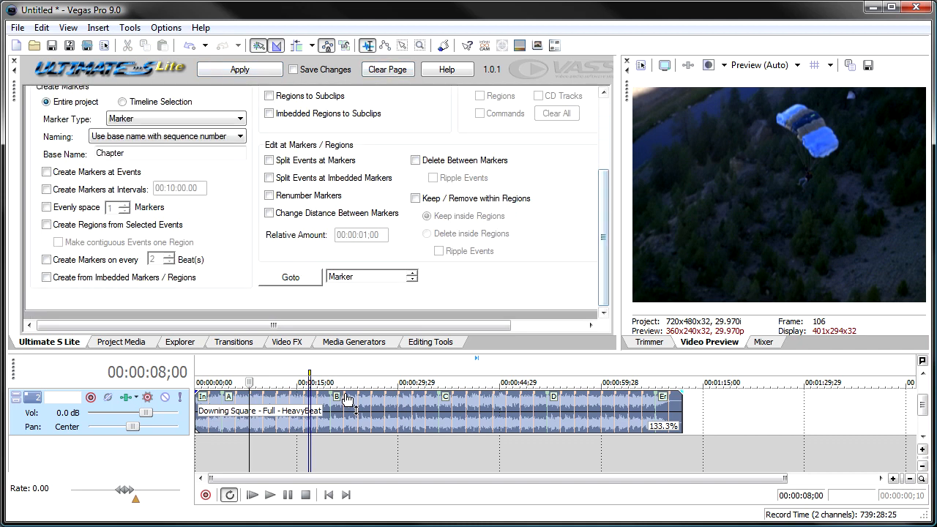
left_click_drag(216, 363, 320, 364)
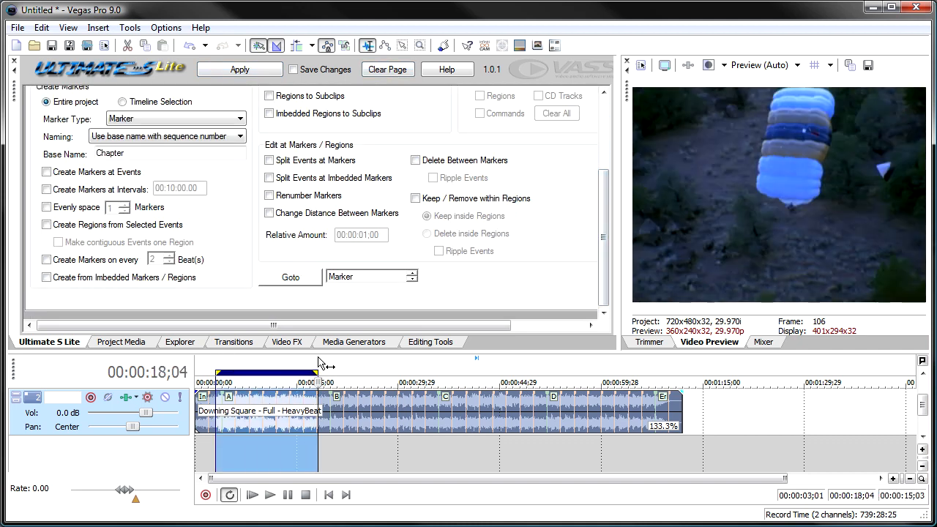
key("m")
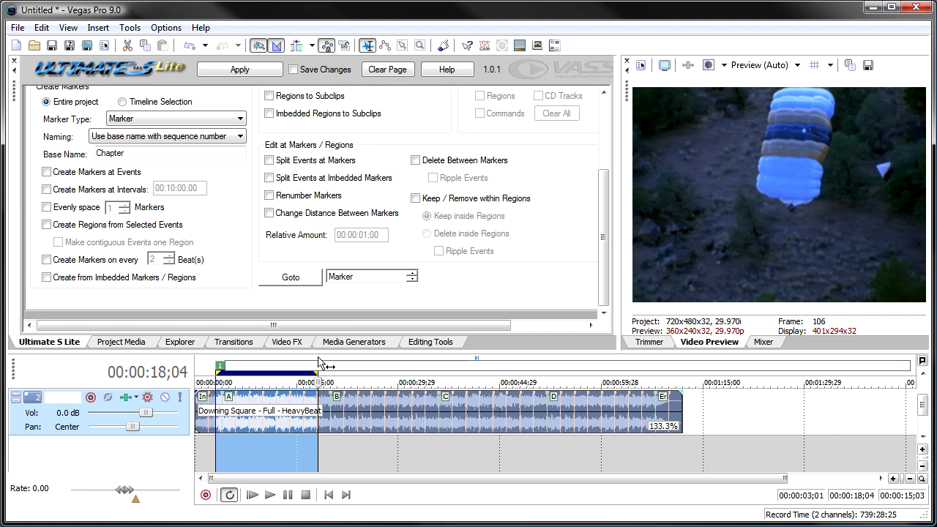
type("Intro")
key("Return")
Create a region named Good footage on the timeline from about 00:00:23;29 to 00:00:37;15.
left_click(360, 364)
left_click_drag(369, 362, 450, 368)
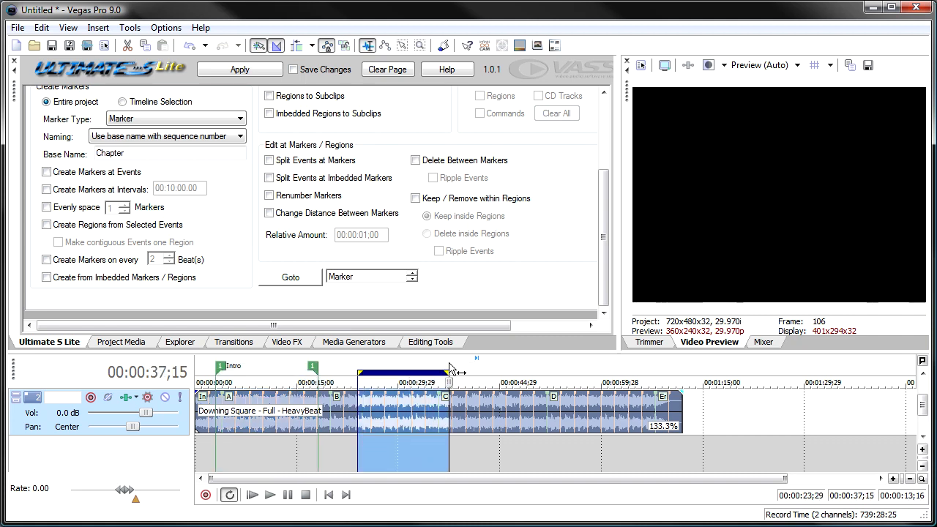
type("rGood")
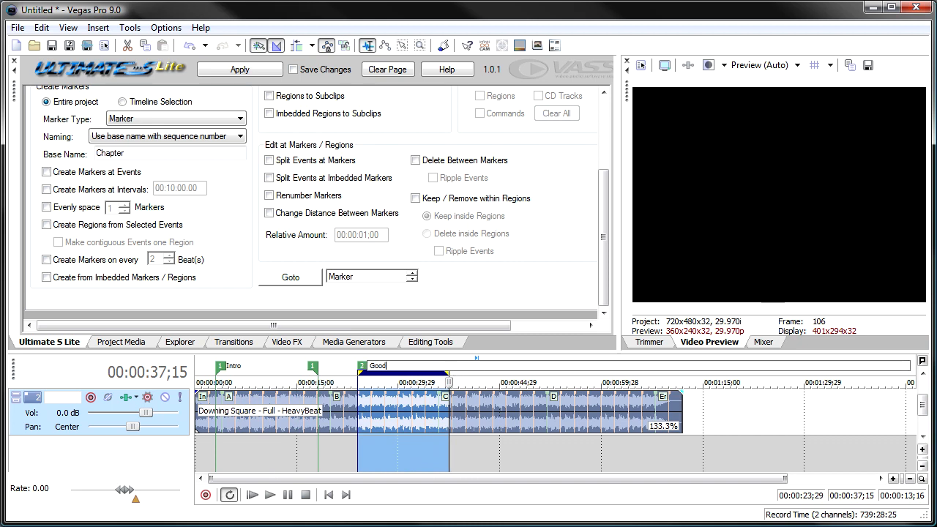
type(" footage")
key("Return")
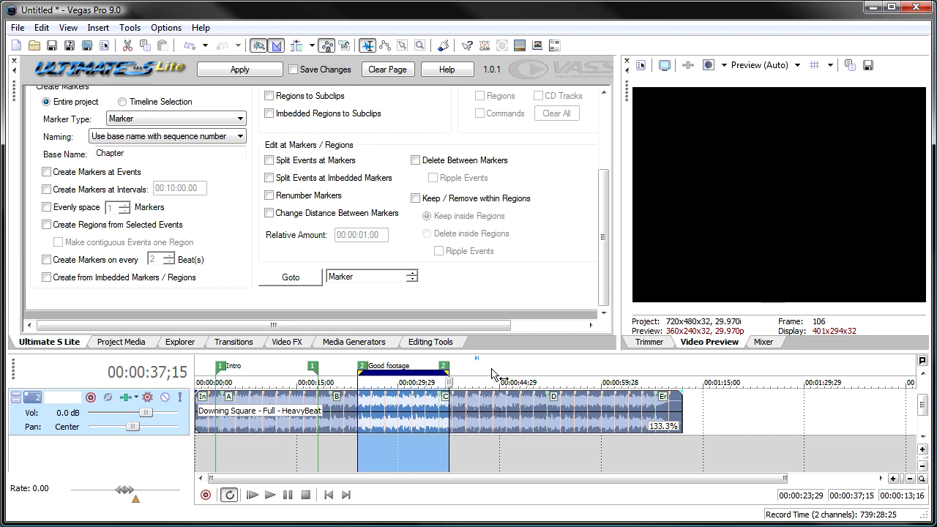
Create a third, unnamed region on the timeline from about 00:00:44;15 to 00:00:55;28.
left_click_drag(498, 366, 571, 365)
key("r")
key("Return")
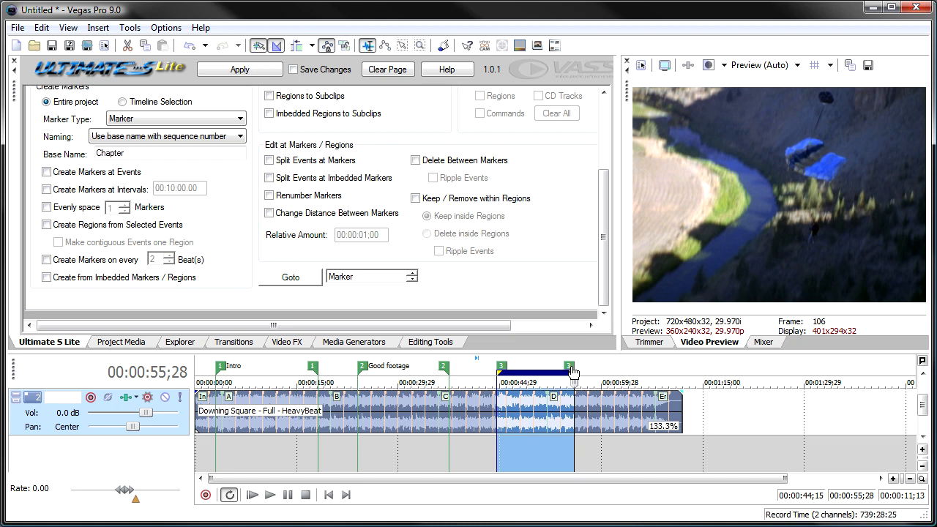
Try keeping only the audio inside the regions without rippling events, and undo the edit.
left_click(446, 197)
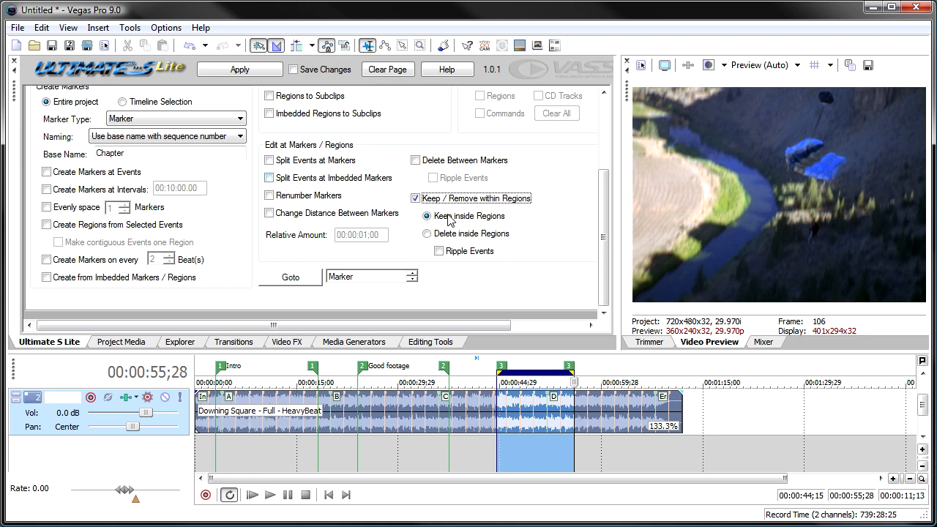
left_click(237, 70)
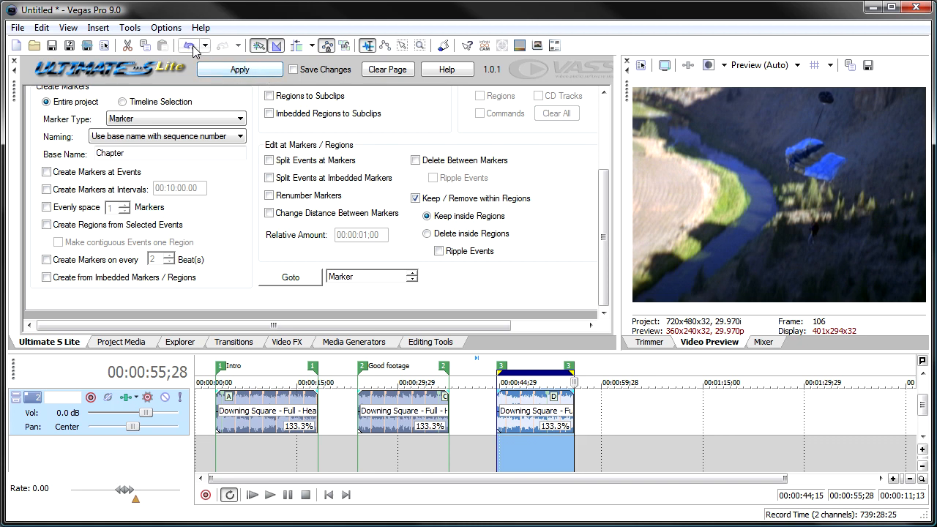
left_click(190, 45)
Try deleting the audio inside the regions, first without and then with Ripple Events, undoing each attempt.
left_click(466, 235)
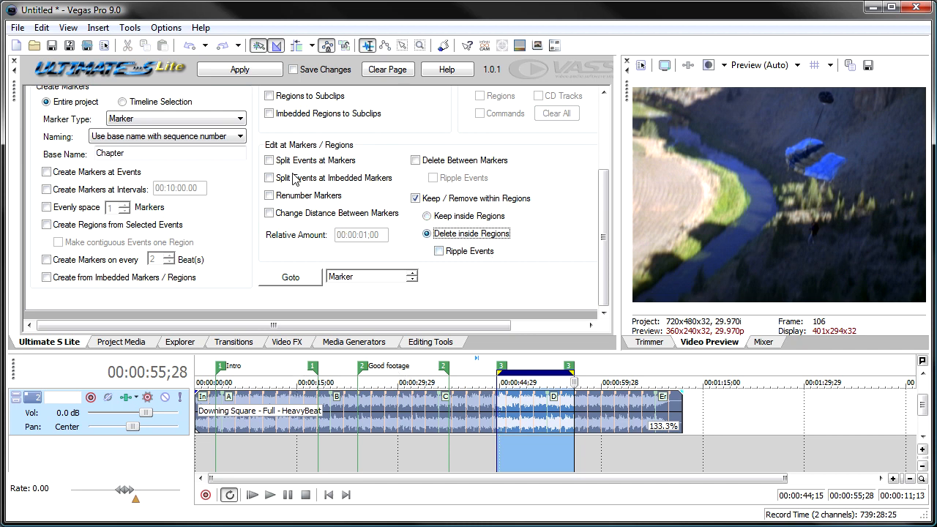
left_click(240, 73)
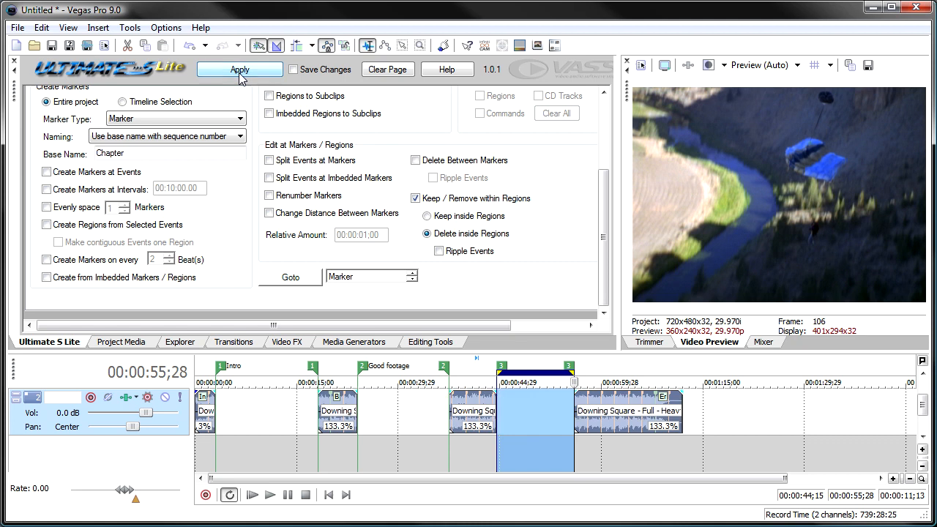
left_click(189, 45)
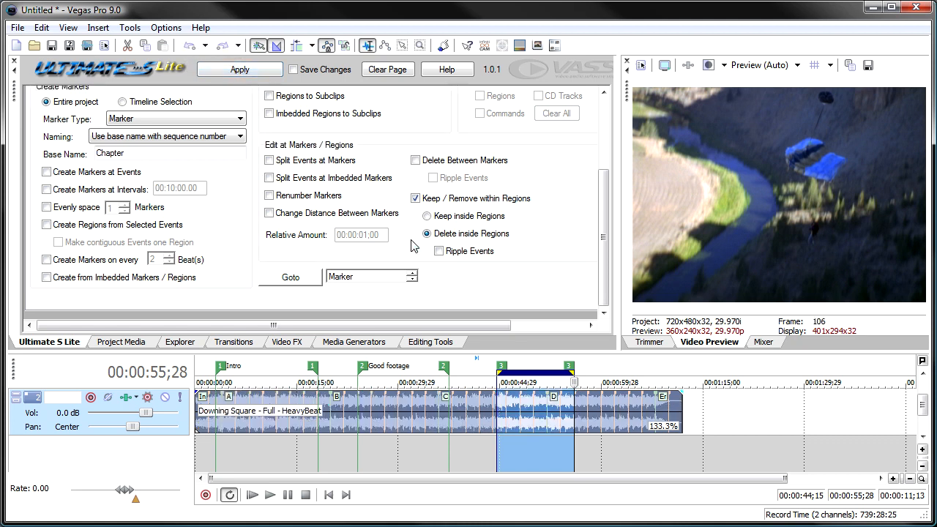
left_click(442, 252)
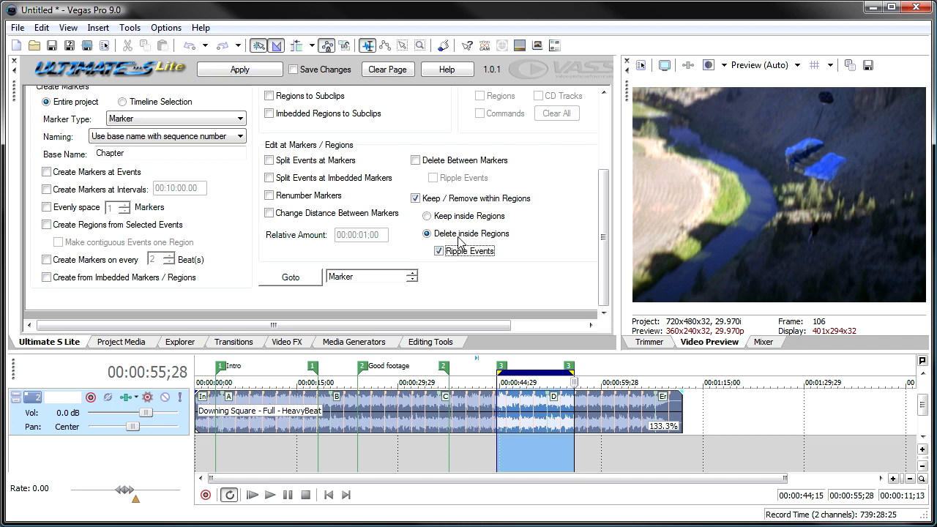
left_click(246, 73)
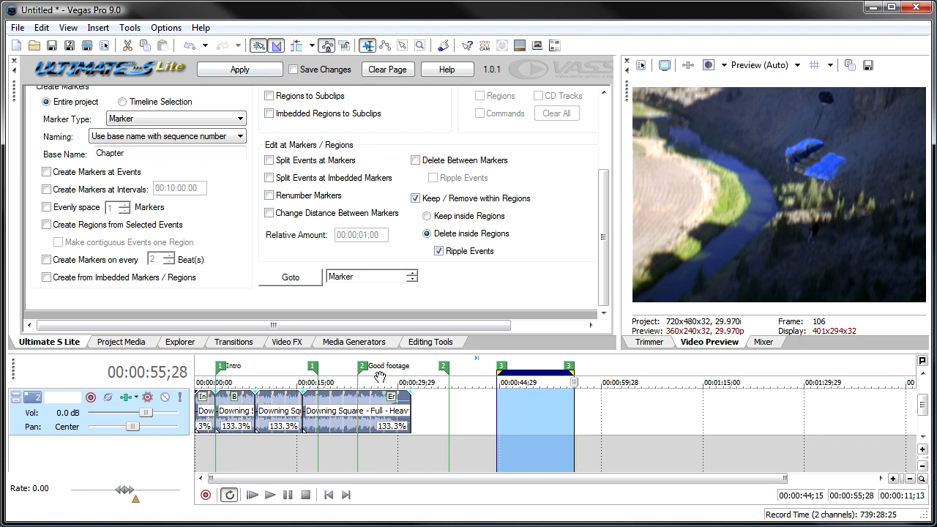
left_click(189, 45)
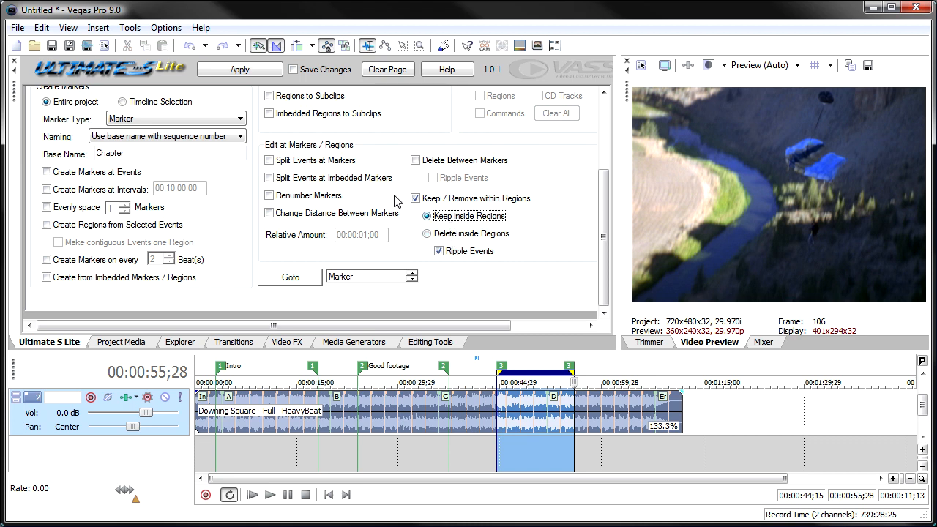
Keep only the audio inside the regions, with Ripple Events enabled.
left_click(242, 74)
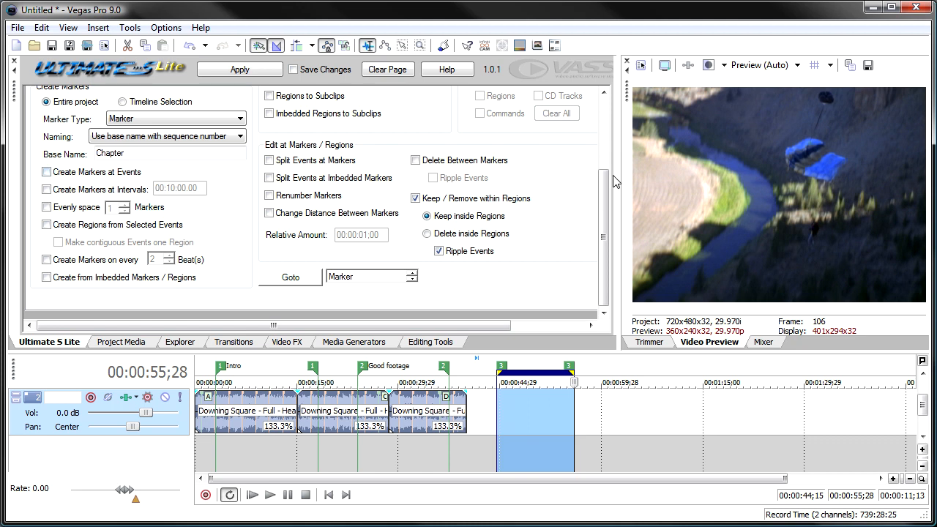
Enable loading of markers from a file and try to load them from markers.txt.
scroll(117, 172, "up", 3)
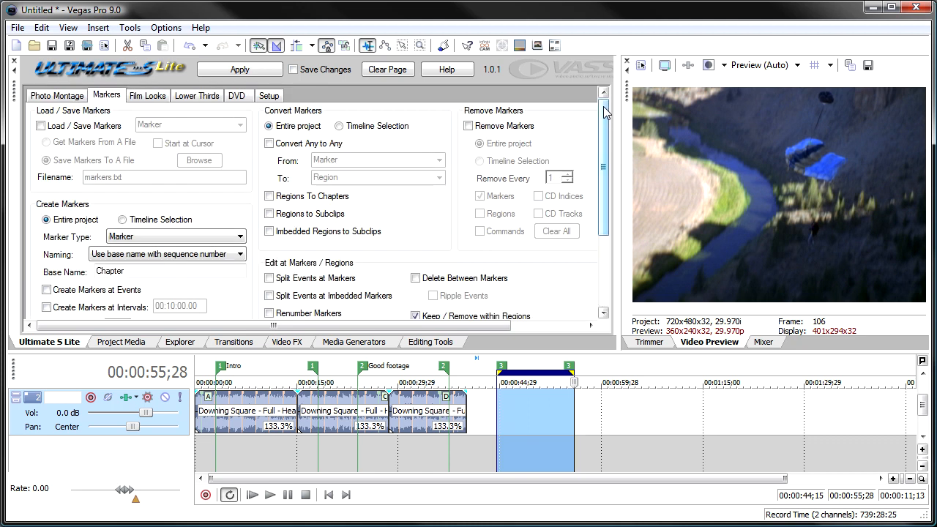
left_click(53, 129)
left_click(68, 143)
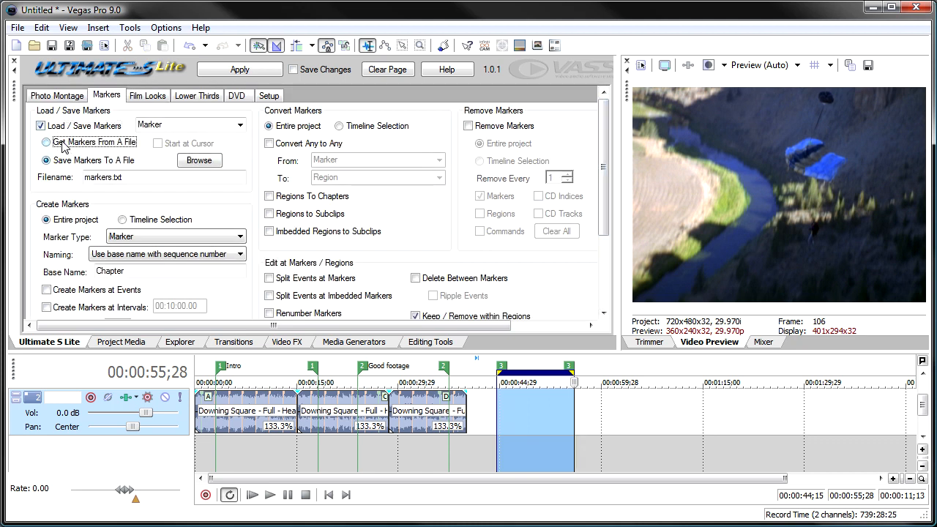
left_click(233, 72)
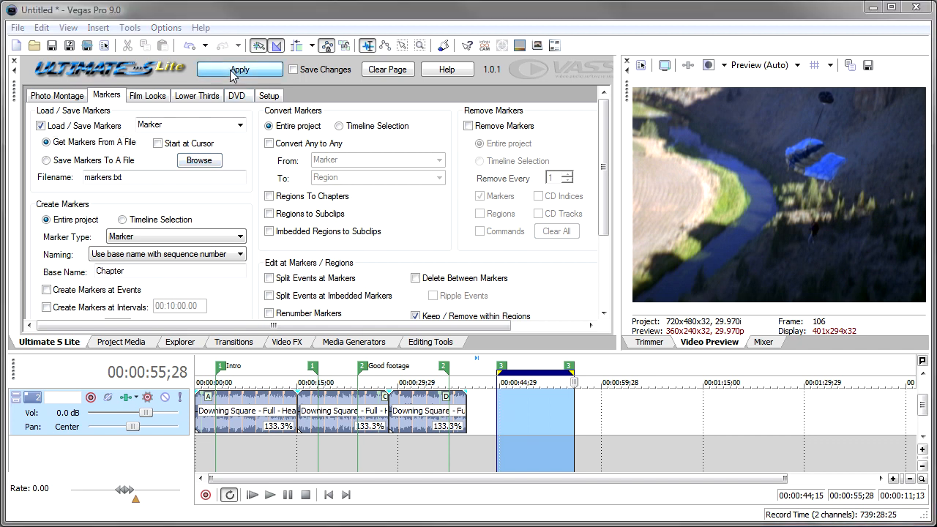
left_click(530, 356)
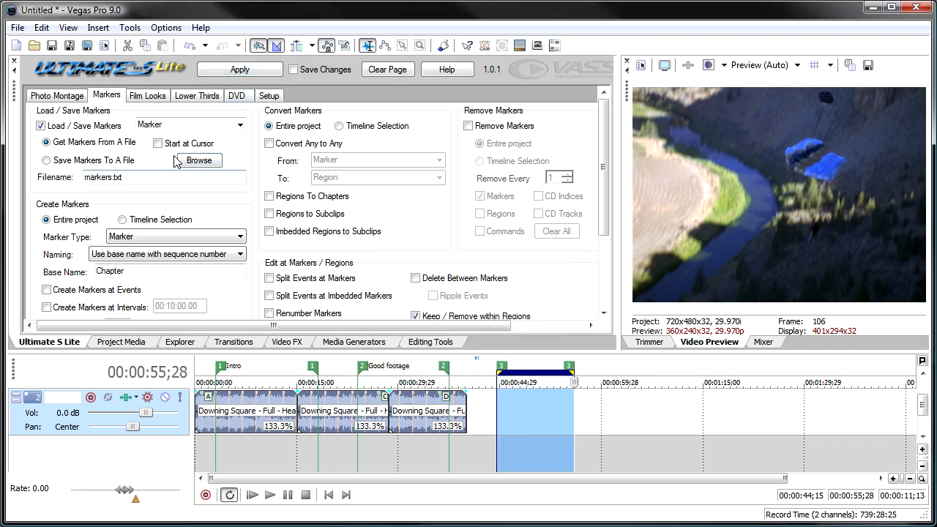
Choose markets.txt on the Desktop as the marker file and load its markers into the project.
left_click(197, 161)
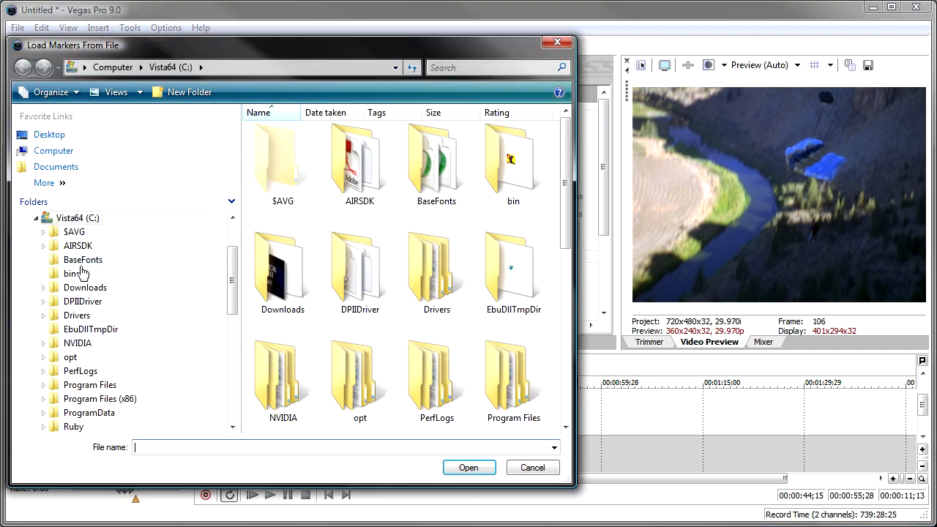
left_click(46, 137)
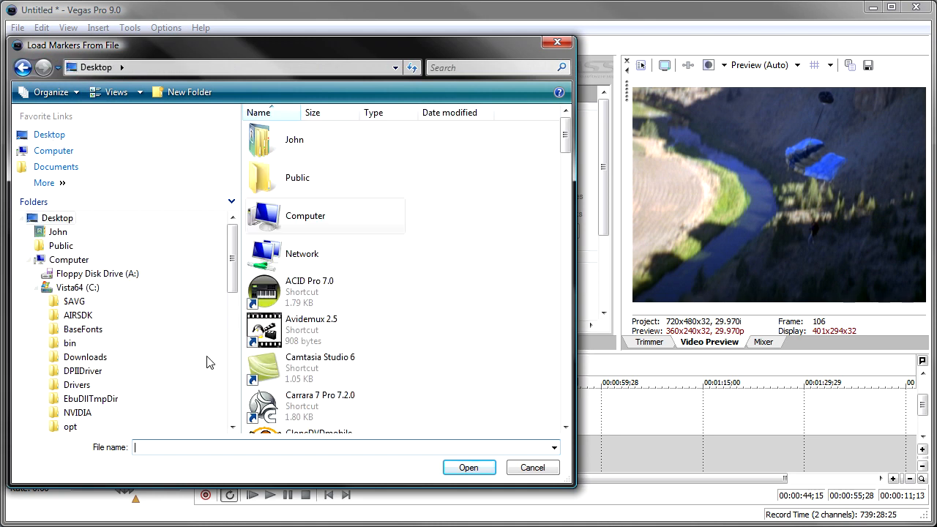
left_click(467, 467)
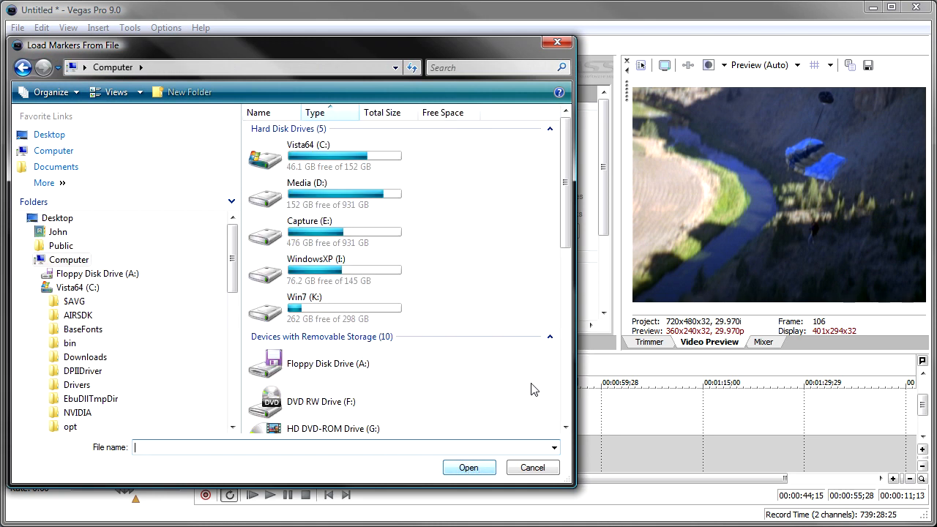
left_click(53, 135)
left_click(566, 410)
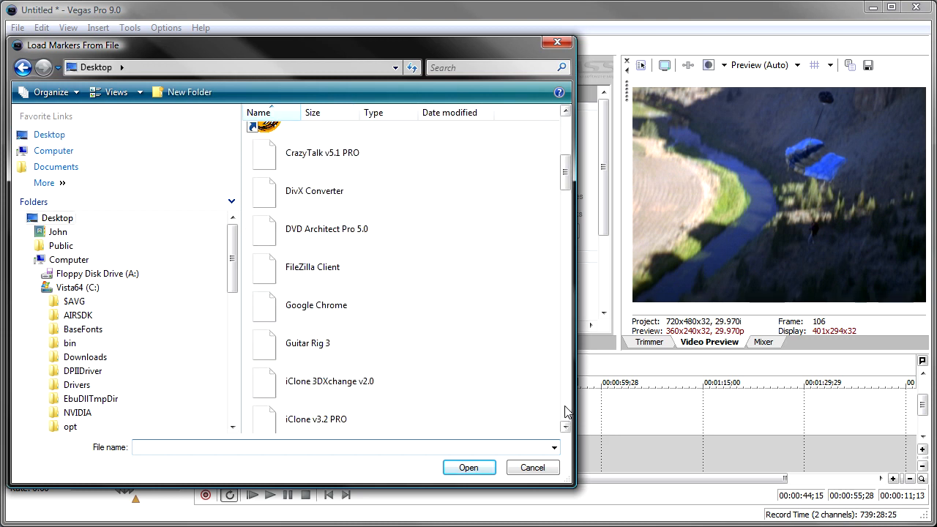
left_click(566, 411)
left_click_drag(560, 212, 563, 357)
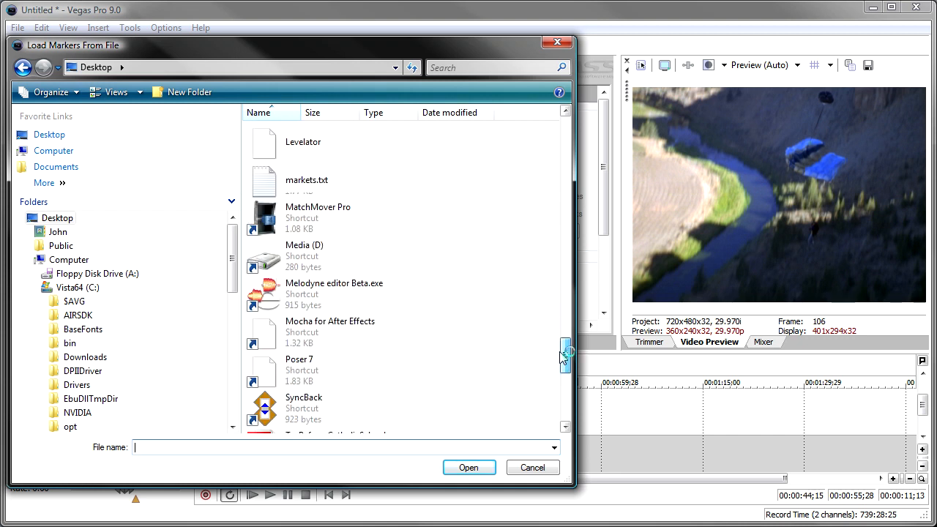
left_click(300, 177)
left_click(468, 468)
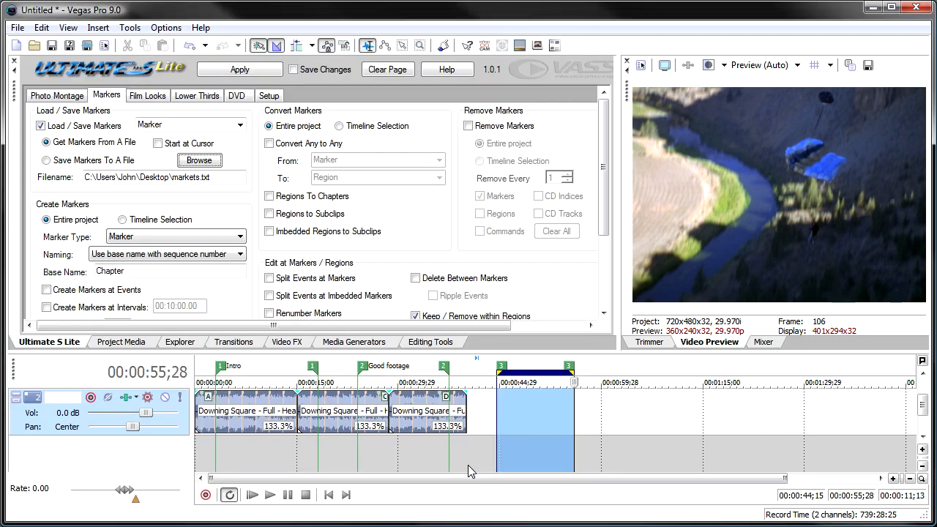
left_click(232, 72)
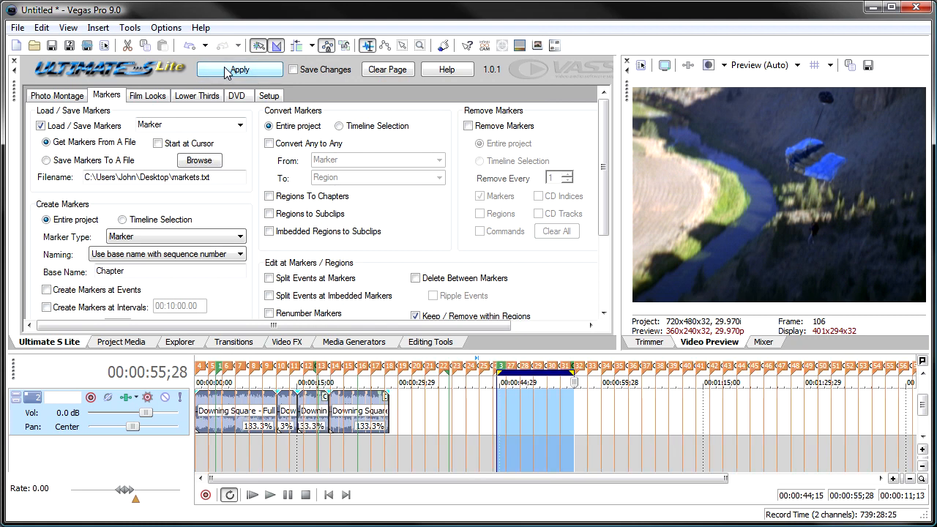
Use Goto to move the timeline cursor to Marker #23: Chapter 89, enlarging the marker selection dialog to list more markers.
left_click(340, 415)
scroll(340, 415, "up", 4)
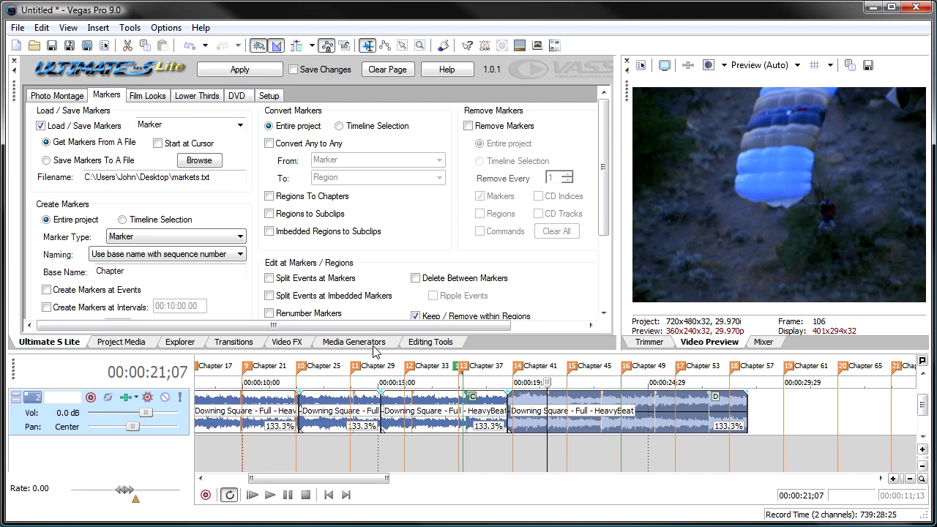
left_click_drag(601, 205, 601, 314)
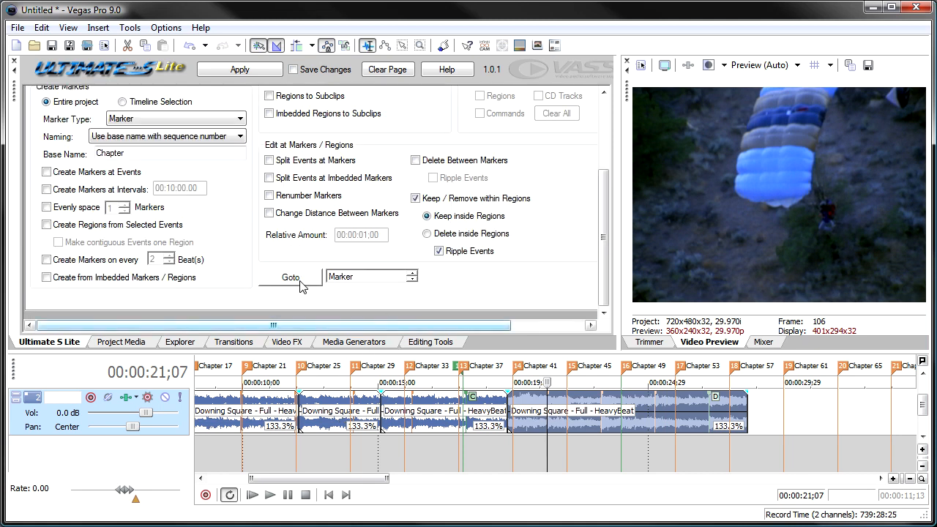
left_click(290, 278)
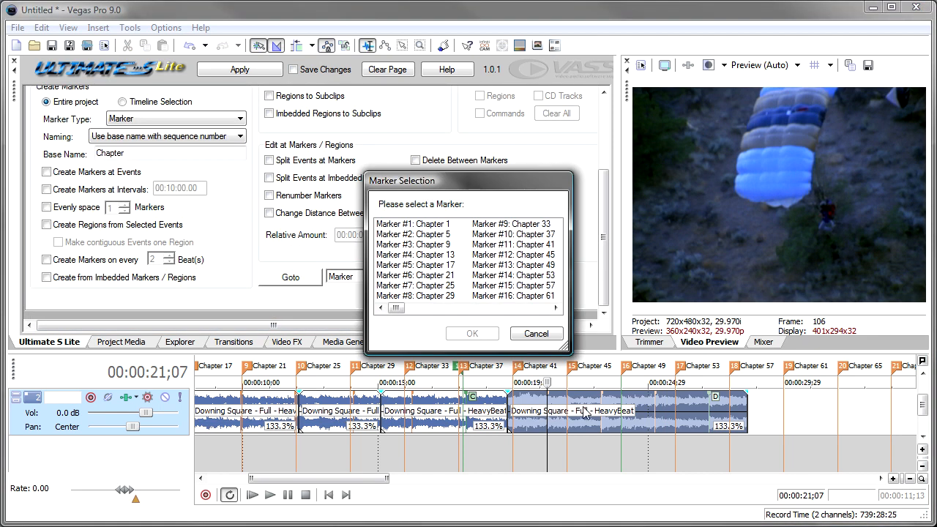
left_click_drag(564, 350, 654, 421)
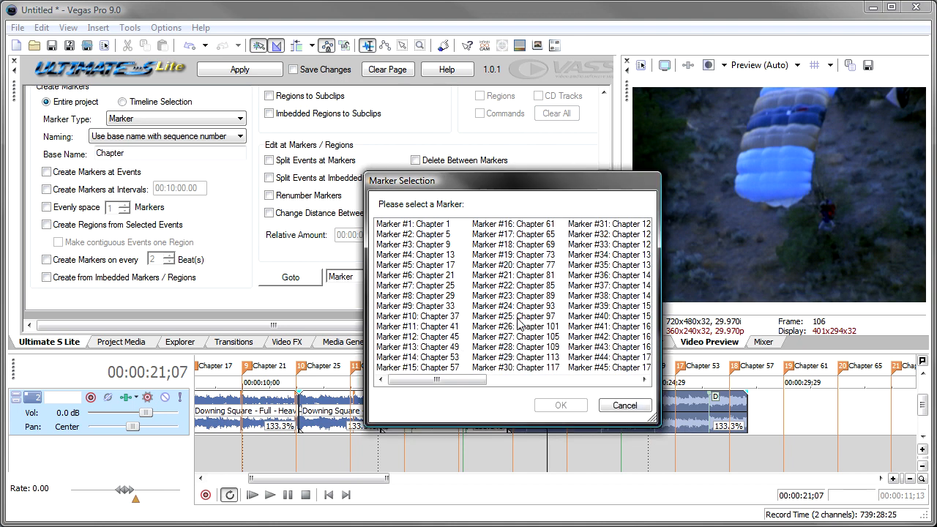
left_click(498, 296)
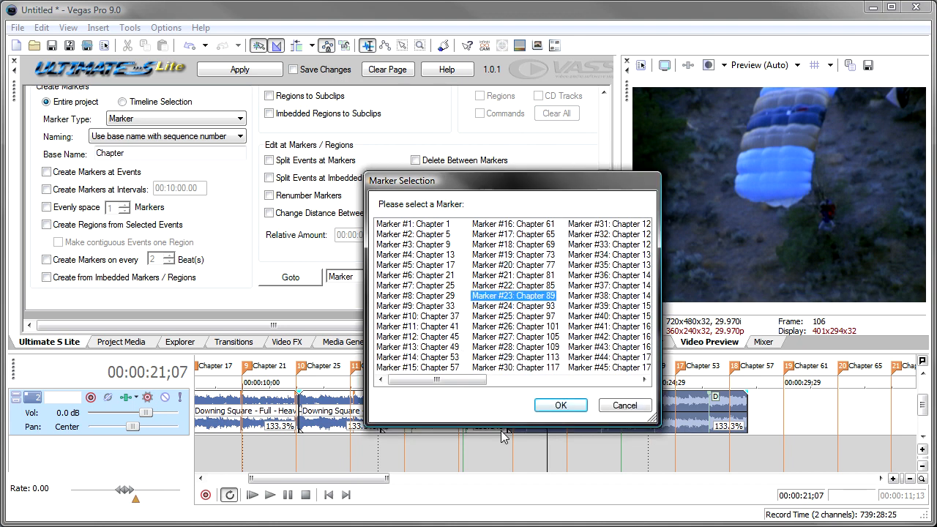
left_click(555, 407)
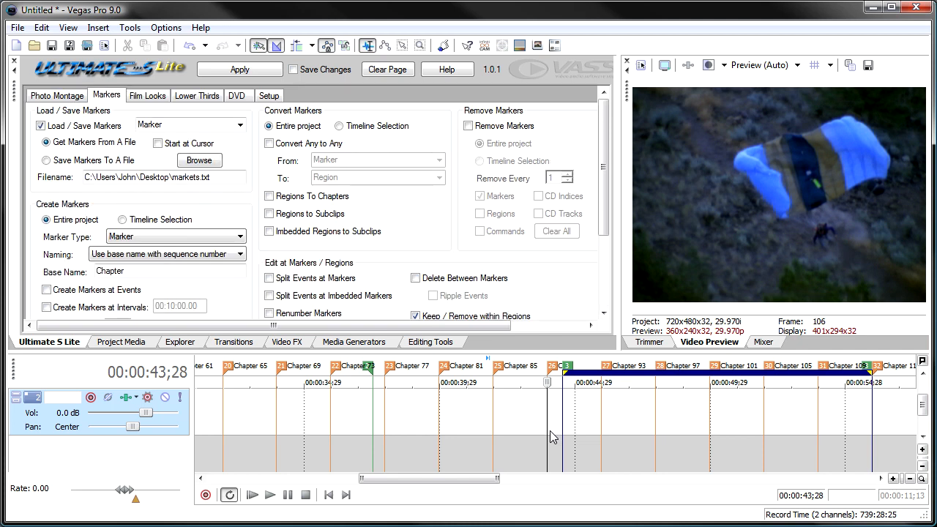
Undock Ultimate S Lite into a floating window so that its full Markers page fits.
scroll(549, 432, "up", 3)
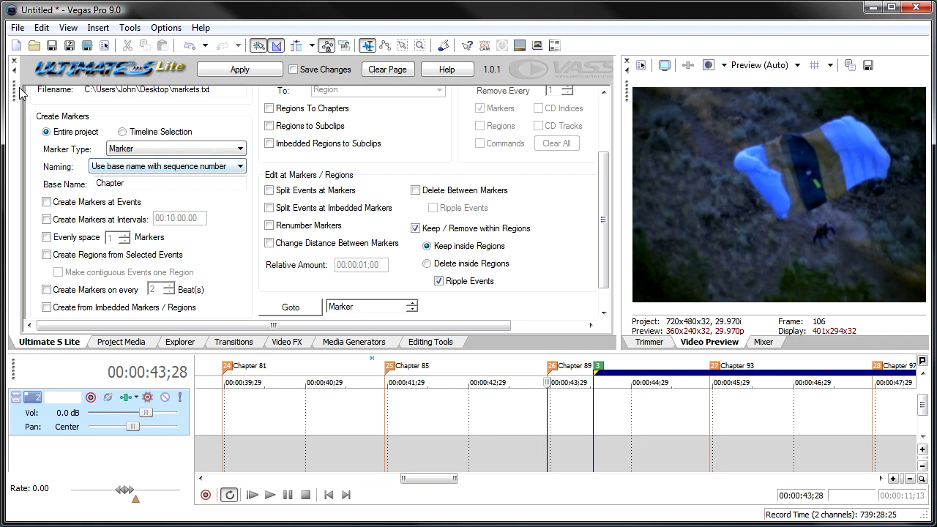
left_click_drag(19, 92, 66, 129)
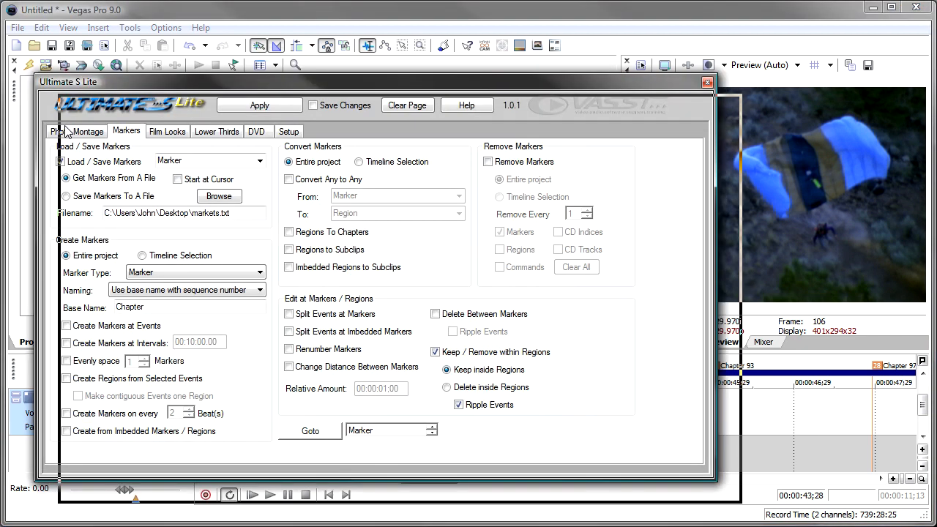